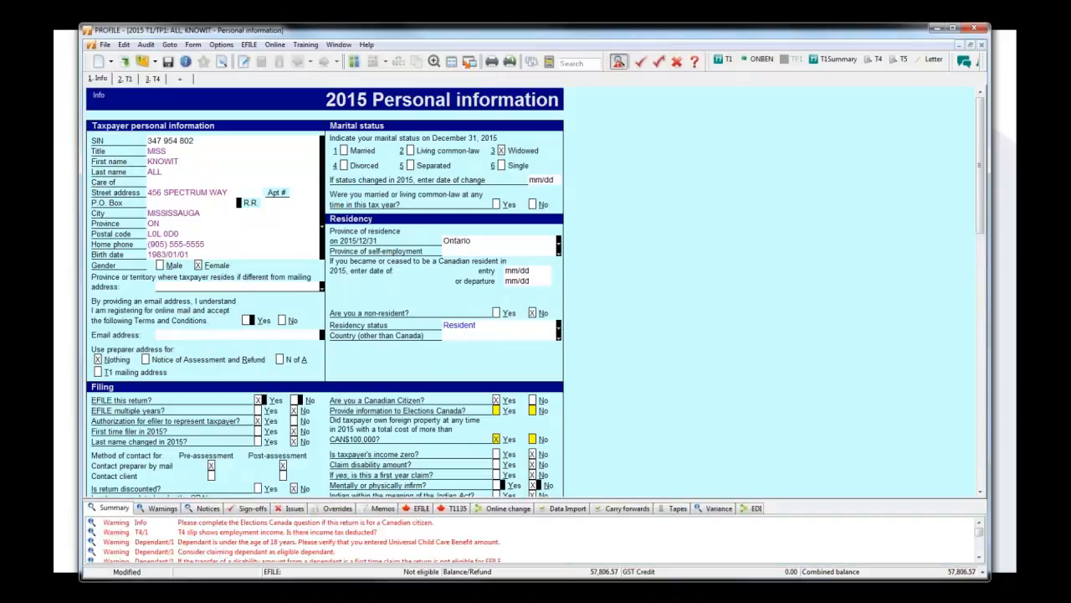
Enlarge the auditor message pane and switch its display off, on and off again.
{"action": "left_click_drag", "start_coordinate": [691, 500], "coordinate": [686, 413]}
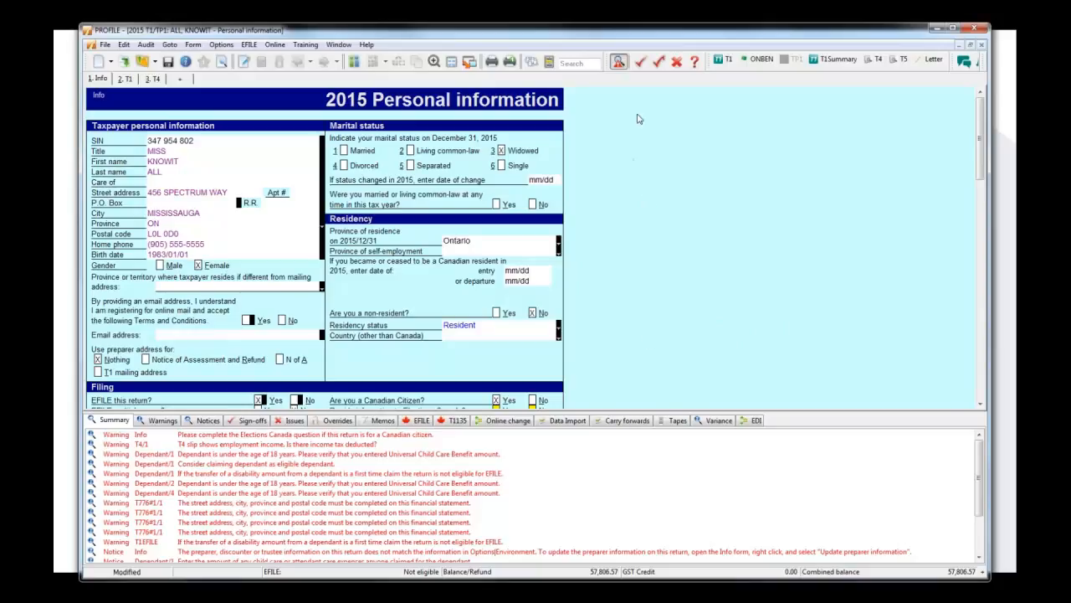
{"action": "left_click", "coordinate": [619, 62]}
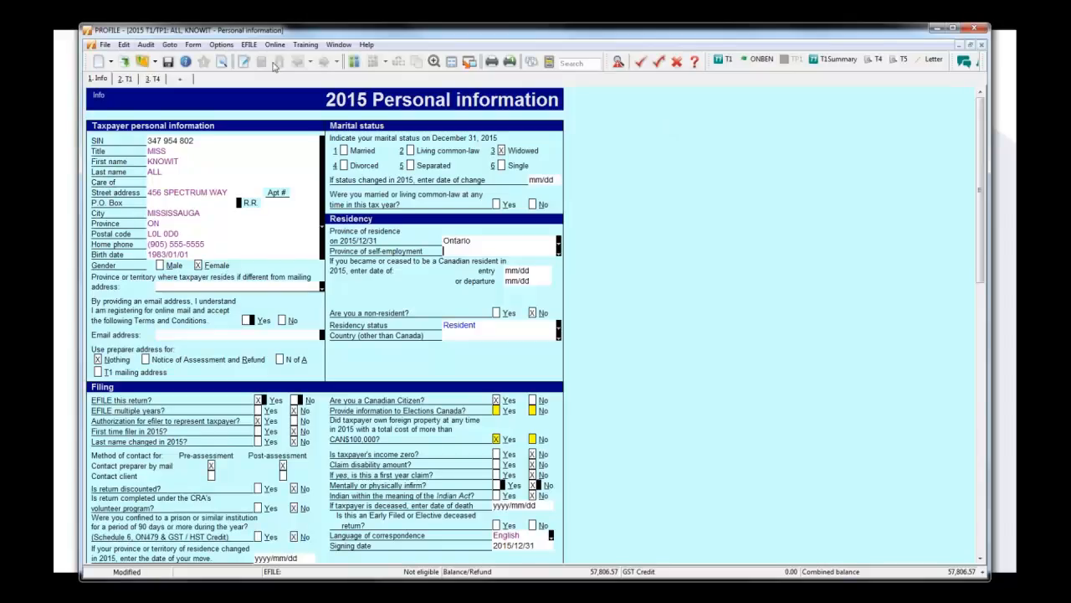
{"action": "left_click", "coordinate": [146, 45]}
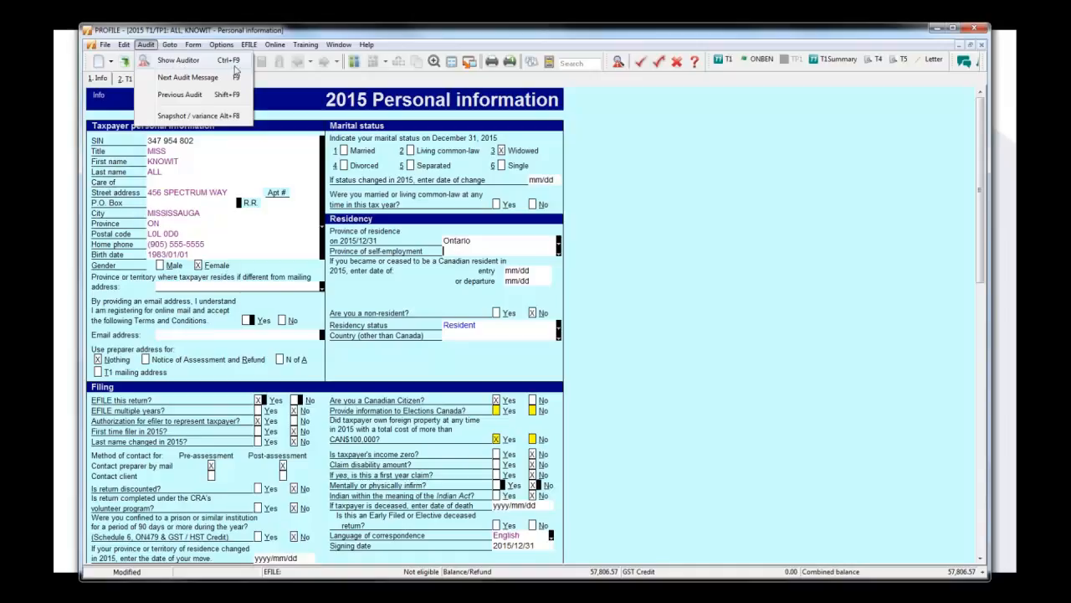
{"action": "left_click", "coordinate": [712, 203]}
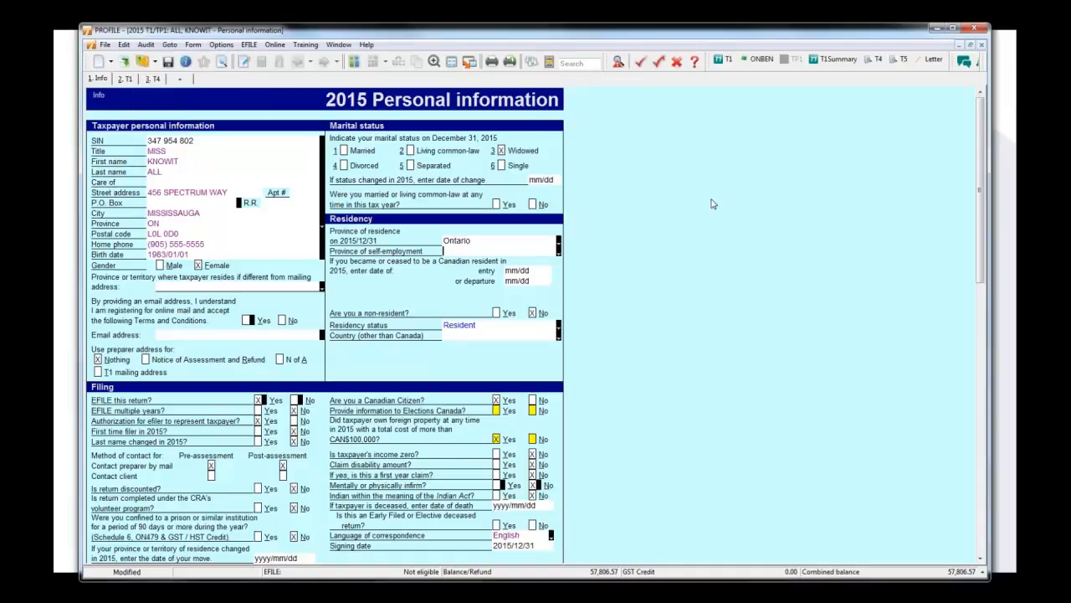
{"action": "key", "text": "F9"}
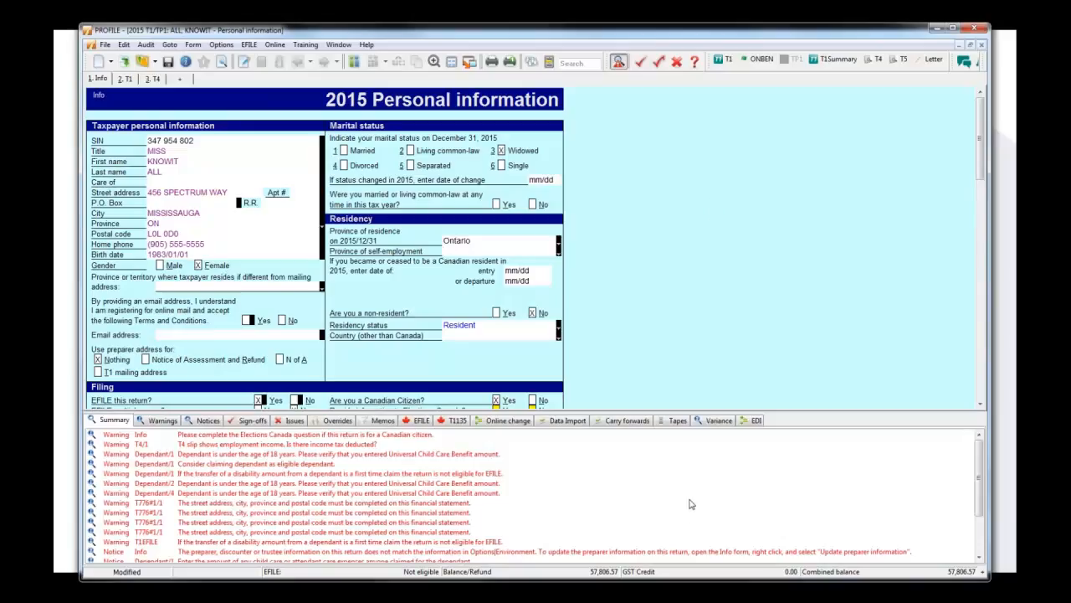
{"action": "left_click", "coordinate": [620, 64]}
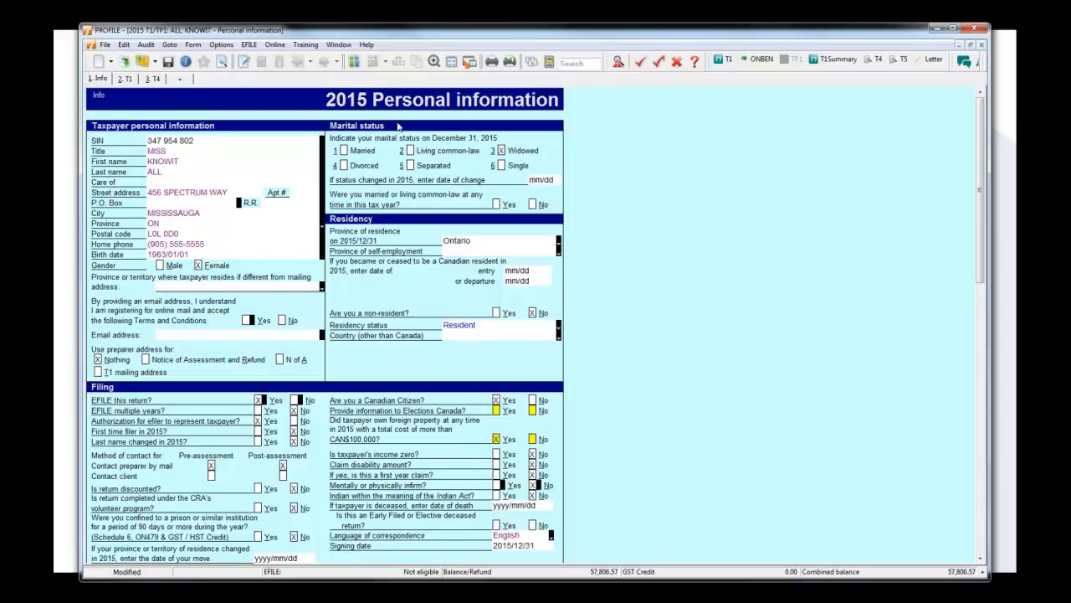
Look up the explanation of the Passive Auditor preference in the audit environment options, and leave the options without saving.
{"action": "left_click", "coordinate": [222, 45]}
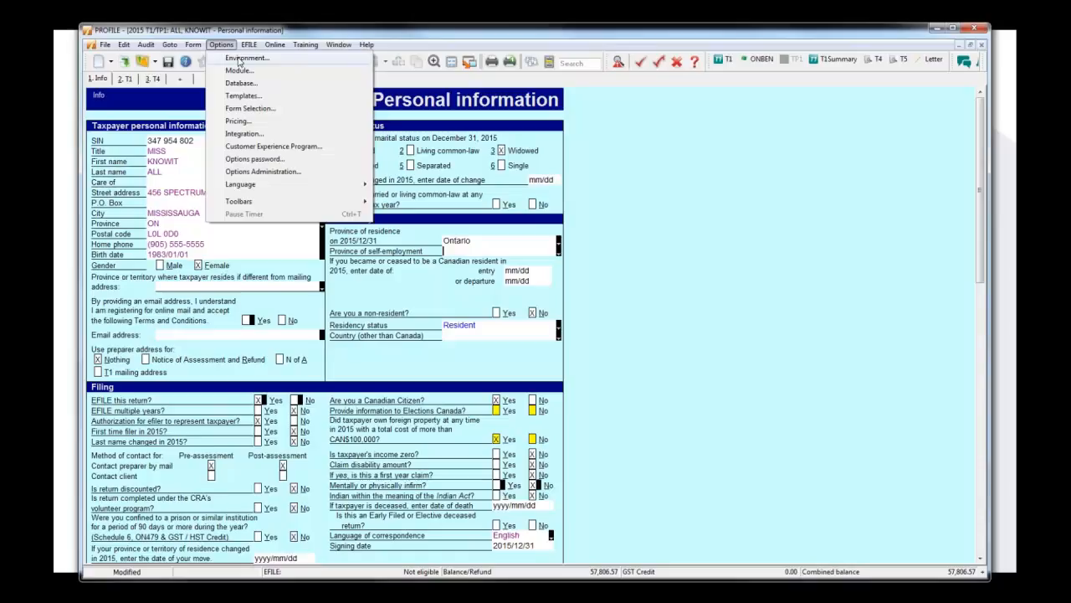
{"action": "left_click", "coordinate": [240, 59]}
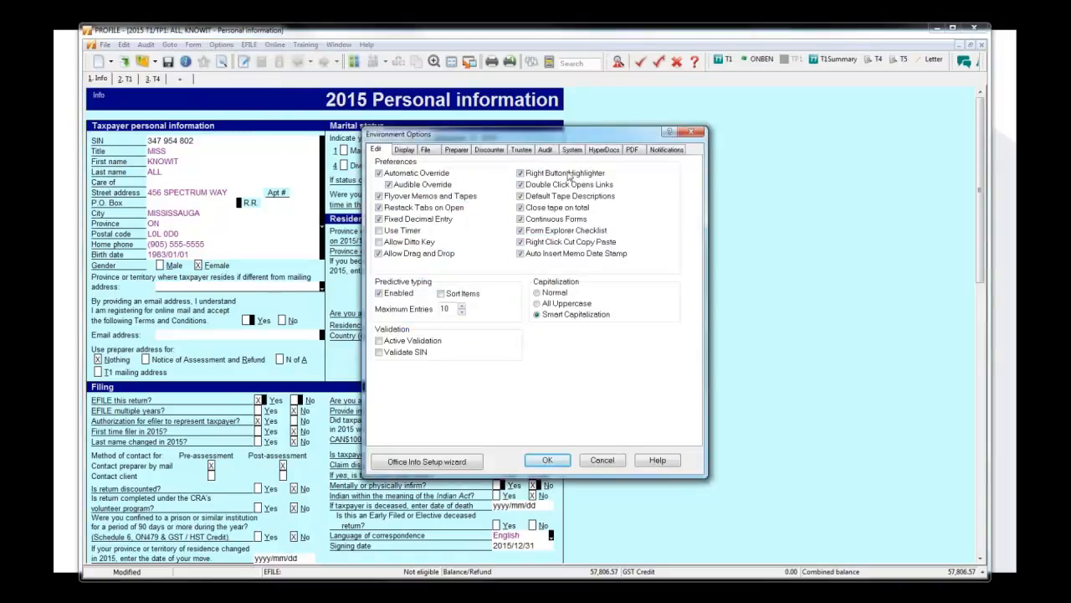
{"action": "left_click", "coordinate": [548, 150]}
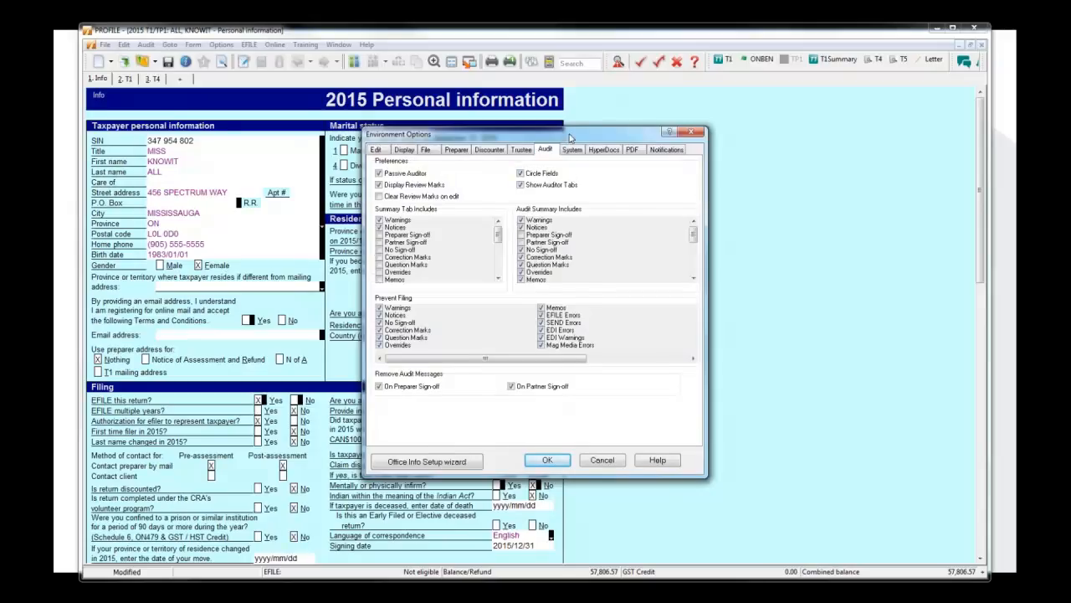
{"action": "left_click_drag", "start_coordinate": [572, 137], "coordinate": [572, 128]}
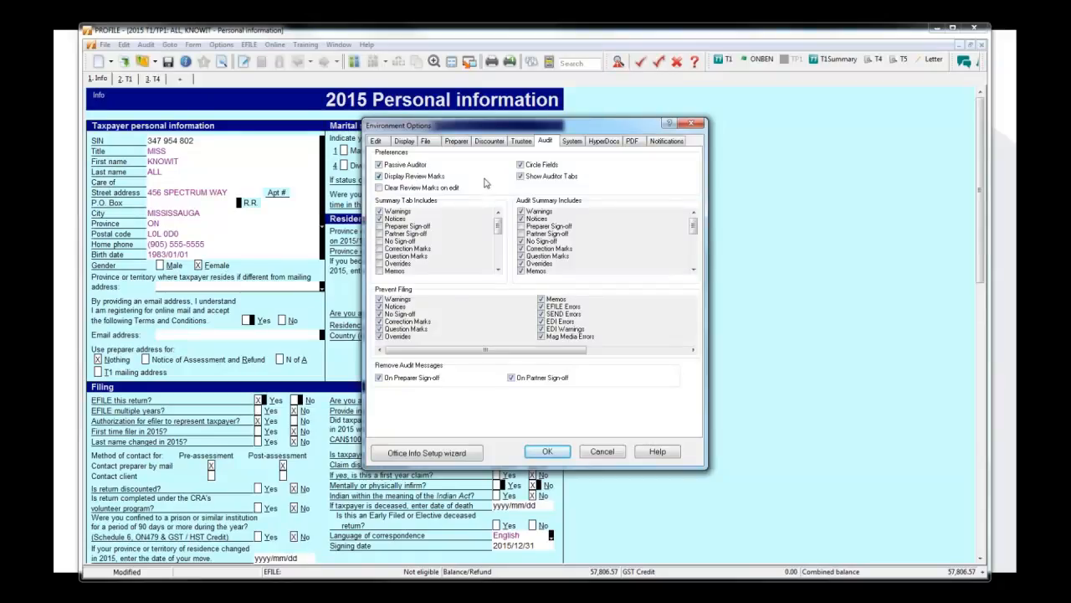
{"action": "left_click", "coordinate": [413, 167]}
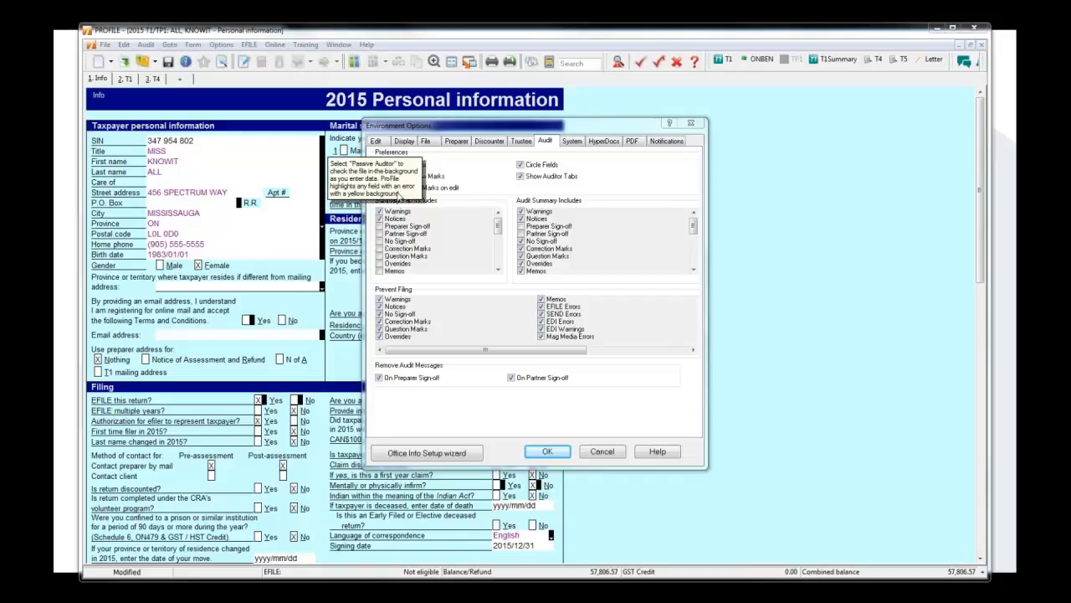
{"action": "left_click", "coordinate": [605, 451]}
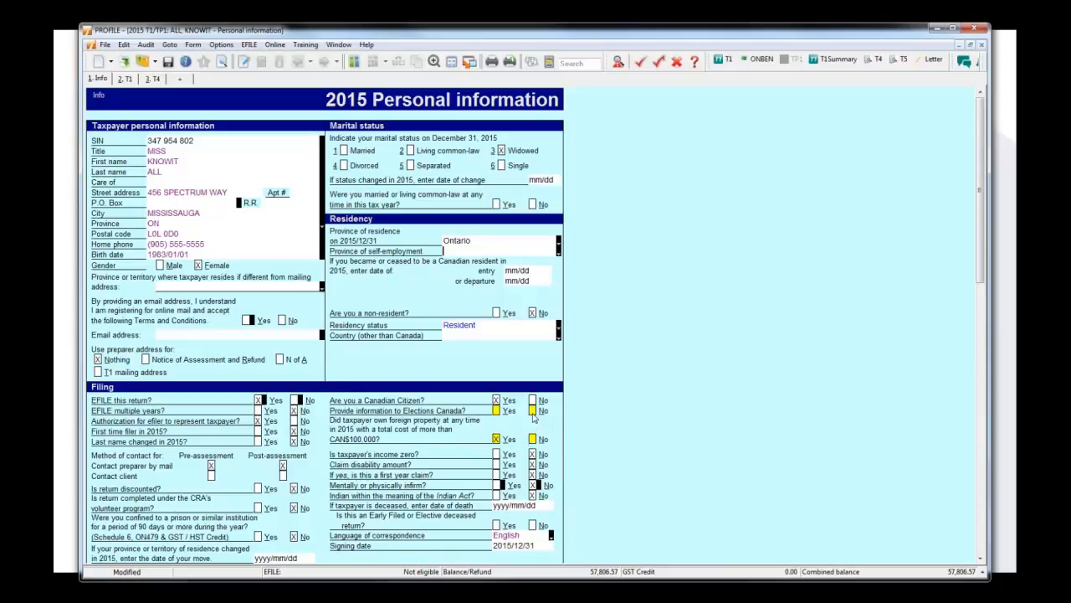
Go to the field behind the auditor's Elections Canada warning, answer Yes there, and answer No to owning foreign property over CAN$100,000.
{"action": "mouse_move", "coordinate": [533, 416]}
{"action": "left_click", "coordinate": [619, 62]}
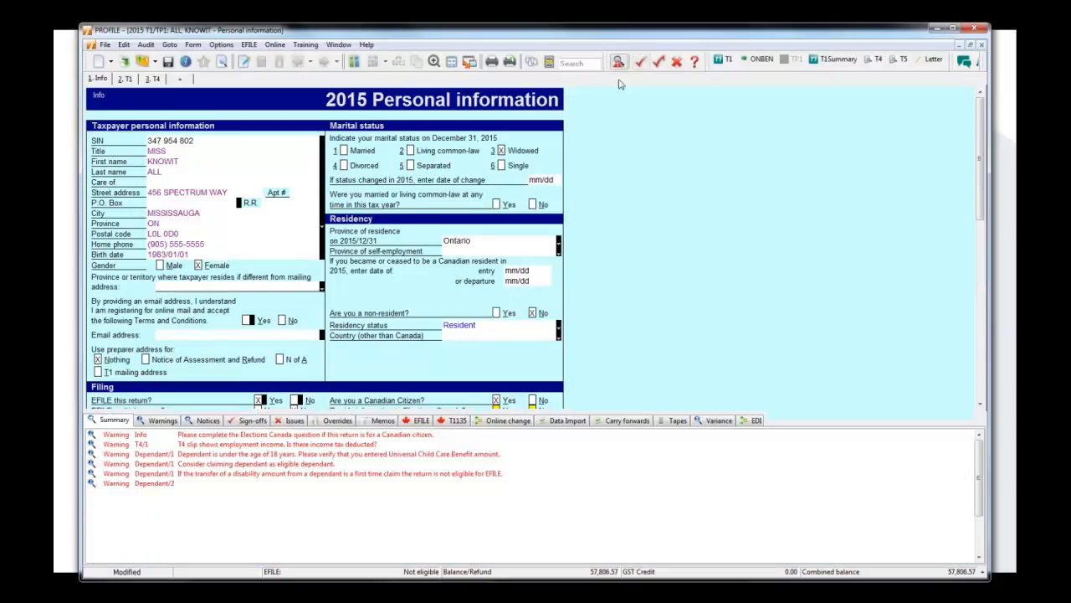
{"action": "double_click", "coordinate": [269, 436]}
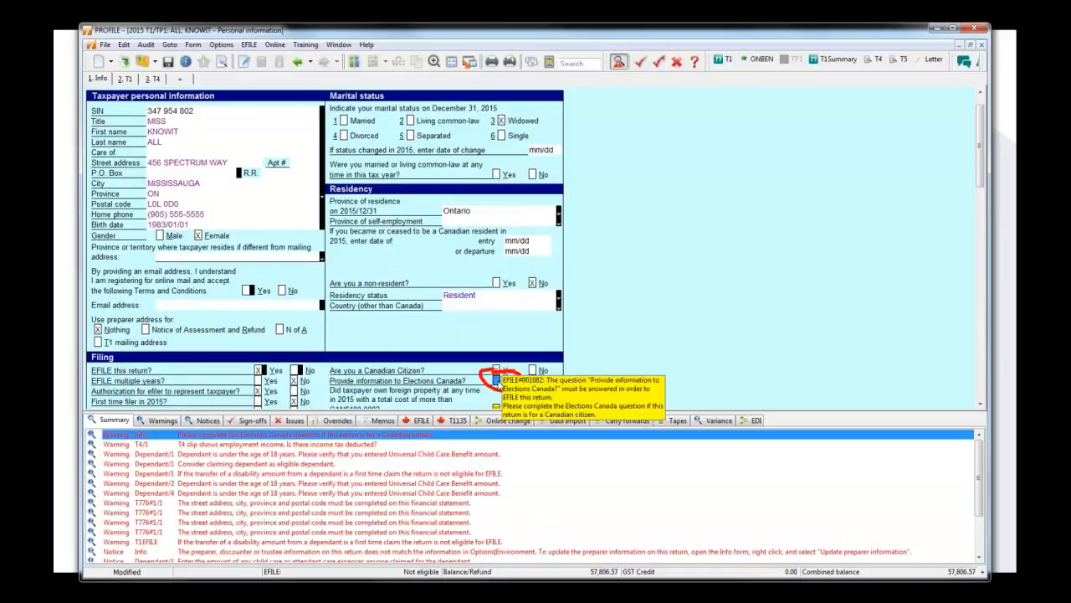
{"action": "left_click", "coordinate": [619, 60]}
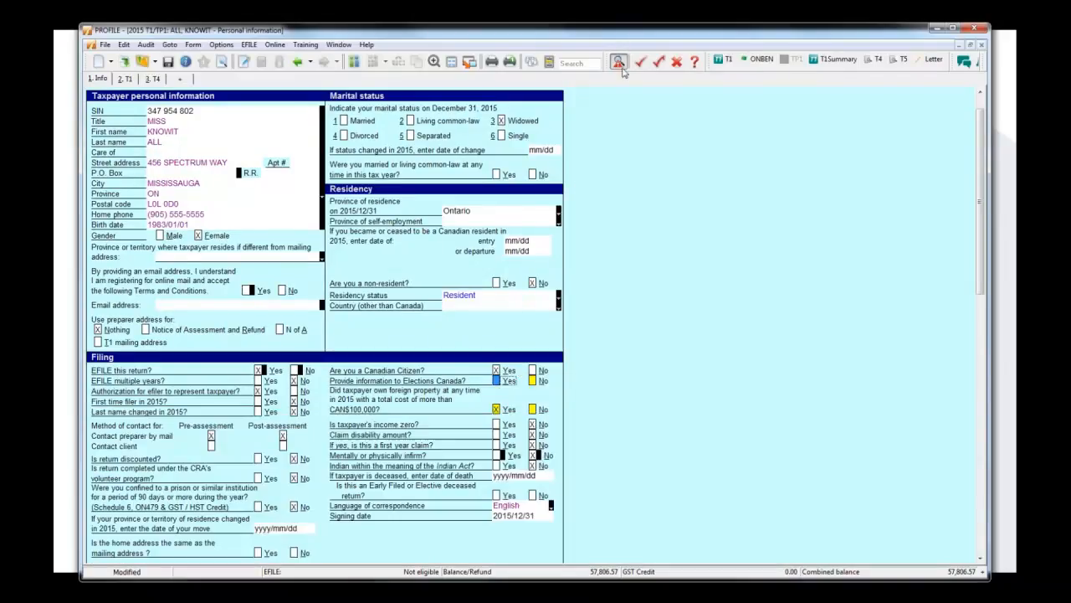
{"action": "left_click", "coordinate": [497, 382]}
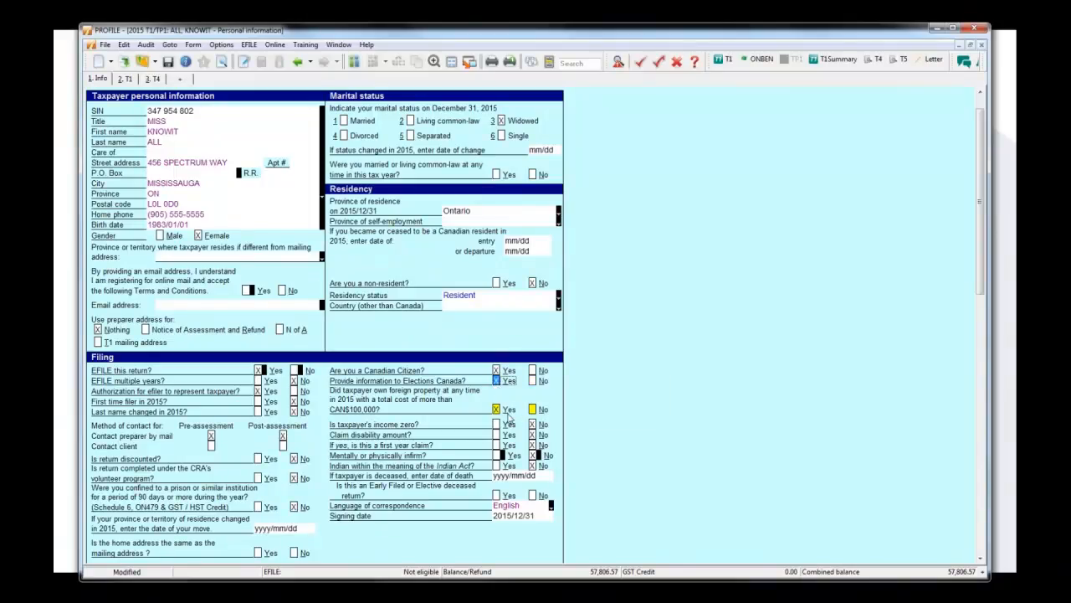
{"action": "left_click", "coordinate": [533, 410]}
Examine the audit notice on the preparer name field and the commands available for that field.
{"action": "scroll", "coordinate": [648, 414], "scroll_direction": "down", "scroll_amount": 6}
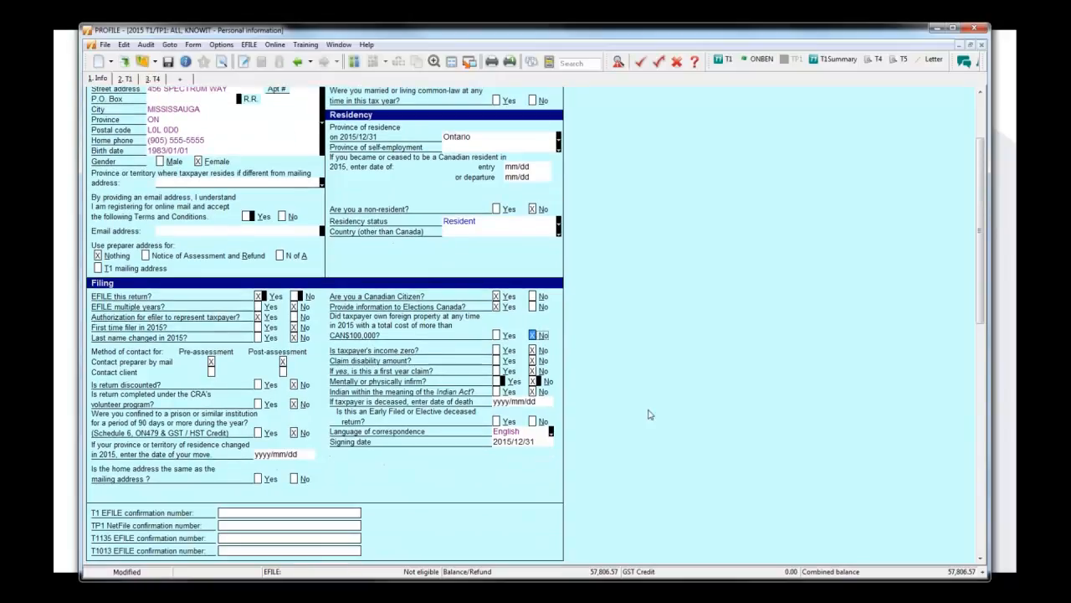
{"action": "scroll", "coordinate": [648, 414], "scroll_direction": "down", "scroll_amount": 4}
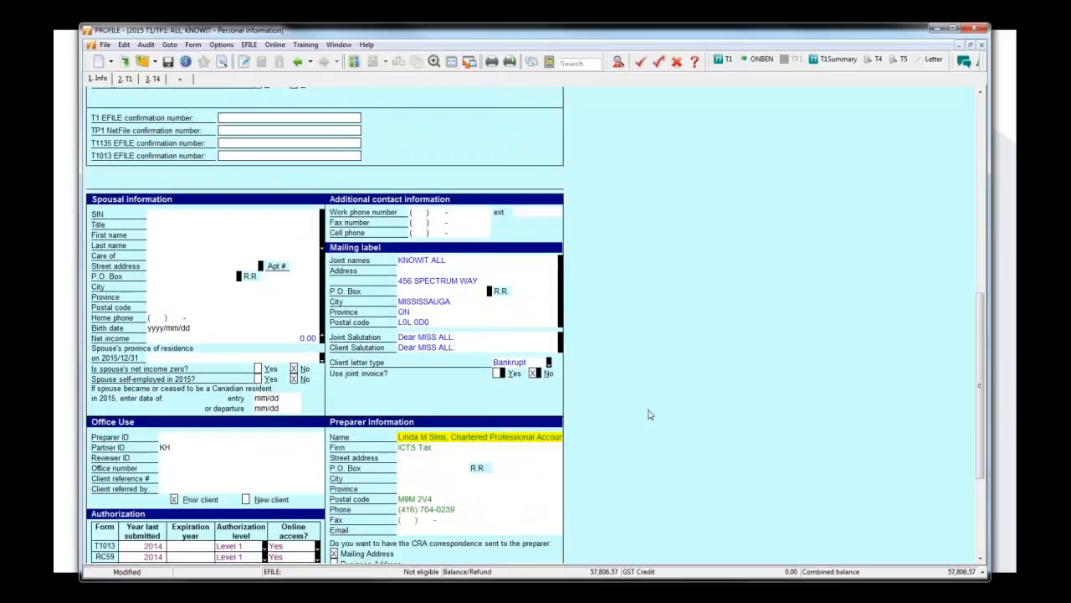
{"action": "mouse_move", "coordinate": [514, 441]}
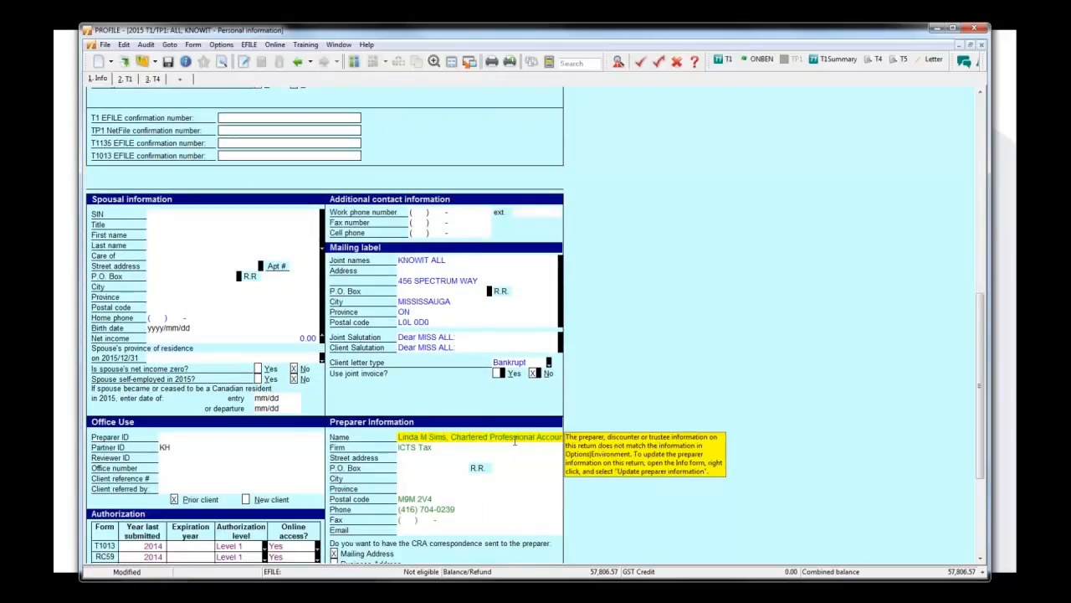
{"action": "right_click", "coordinate": [514, 441]}
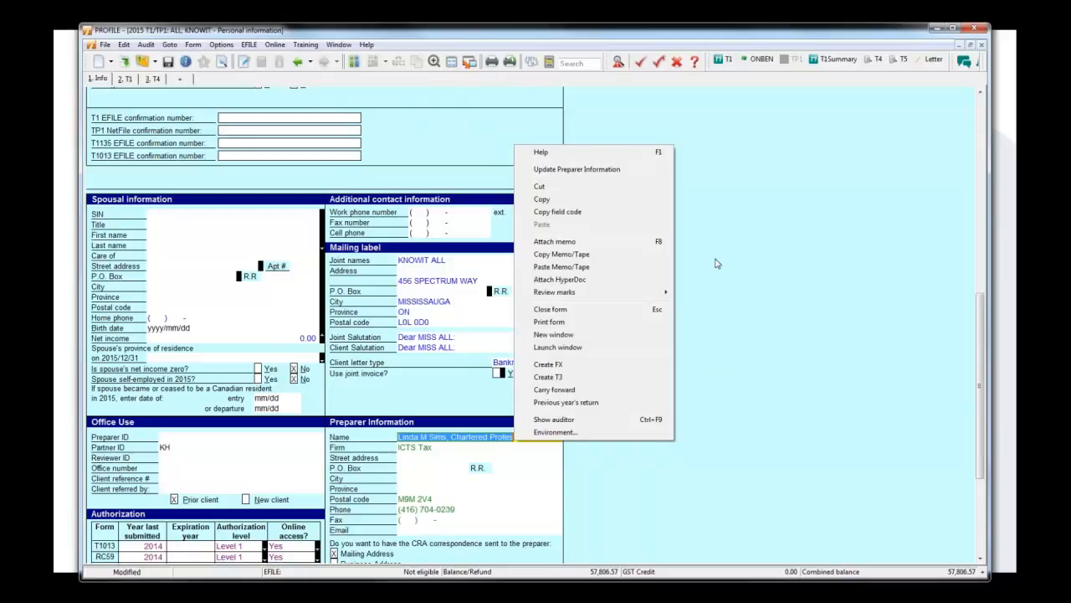
Check the Display Review Marks preference in the audit environment options and close them.
{"action": "left_click", "coordinate": [221, 44]}
{"action": "left_click", "coordinate": [243, 71]}
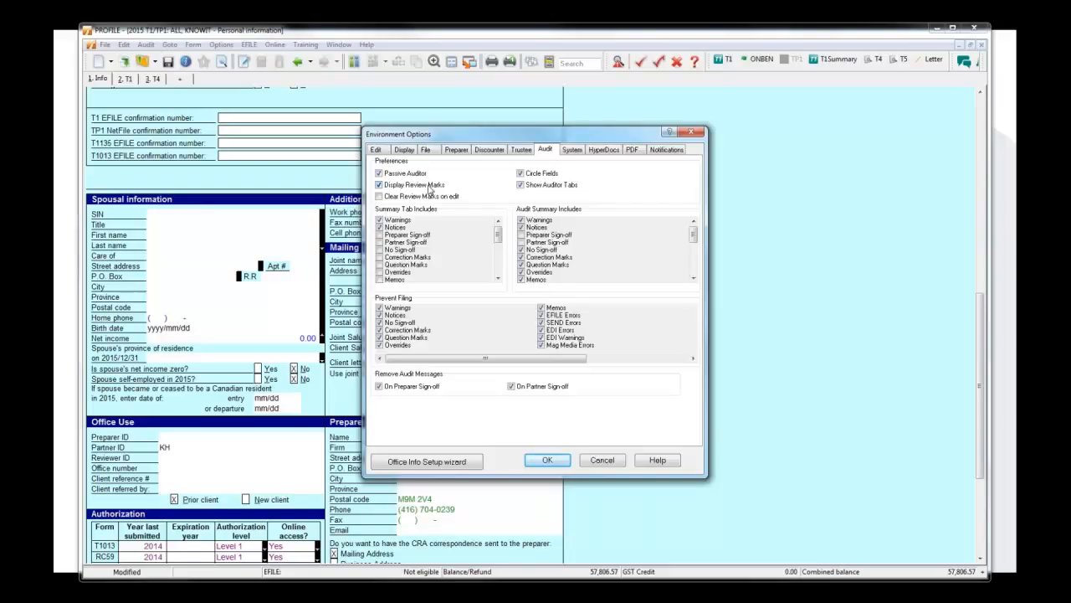
{"action": "left_click", "coordinate": [692, 132]}
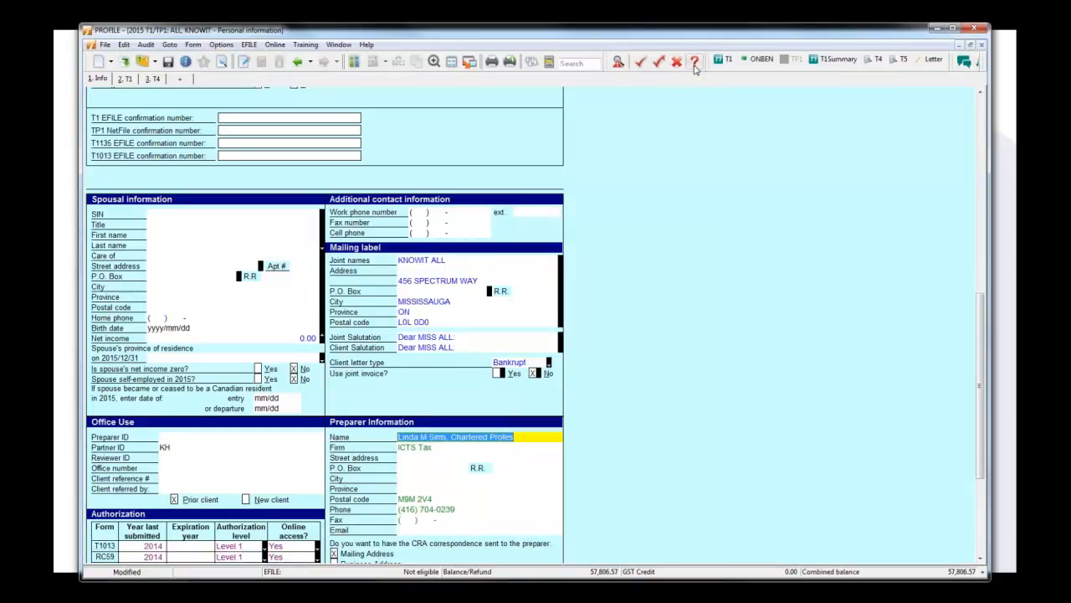
Place a preparer sign-off mark on the preparer name field and select the partner sign-off mark.
{"action": "mouse_move", "coordinate": [532, 438]}
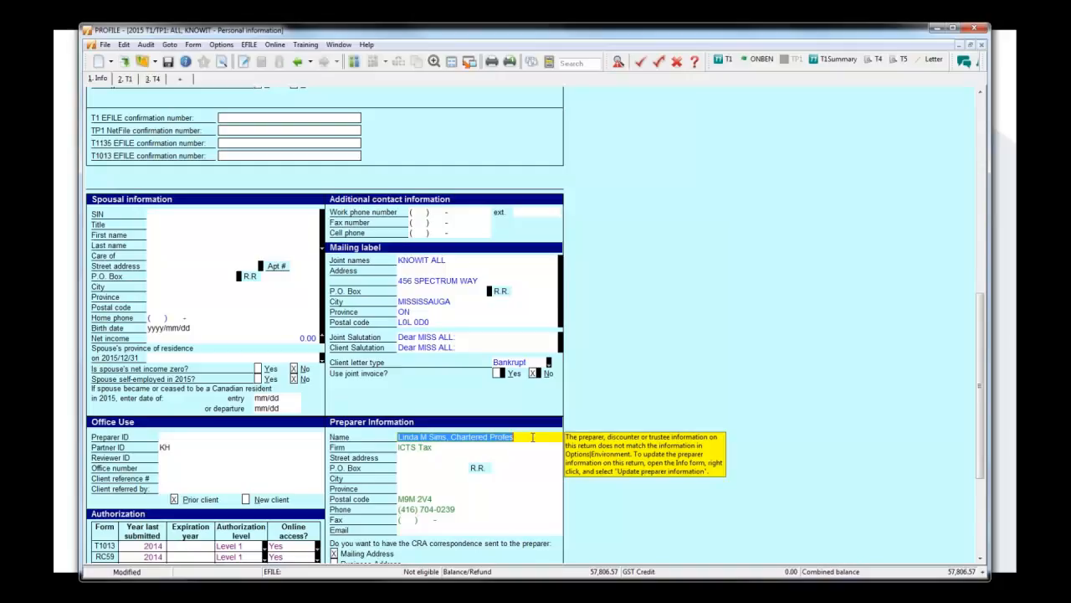
{"action": "left_click", "coordinate": [695, 64]}
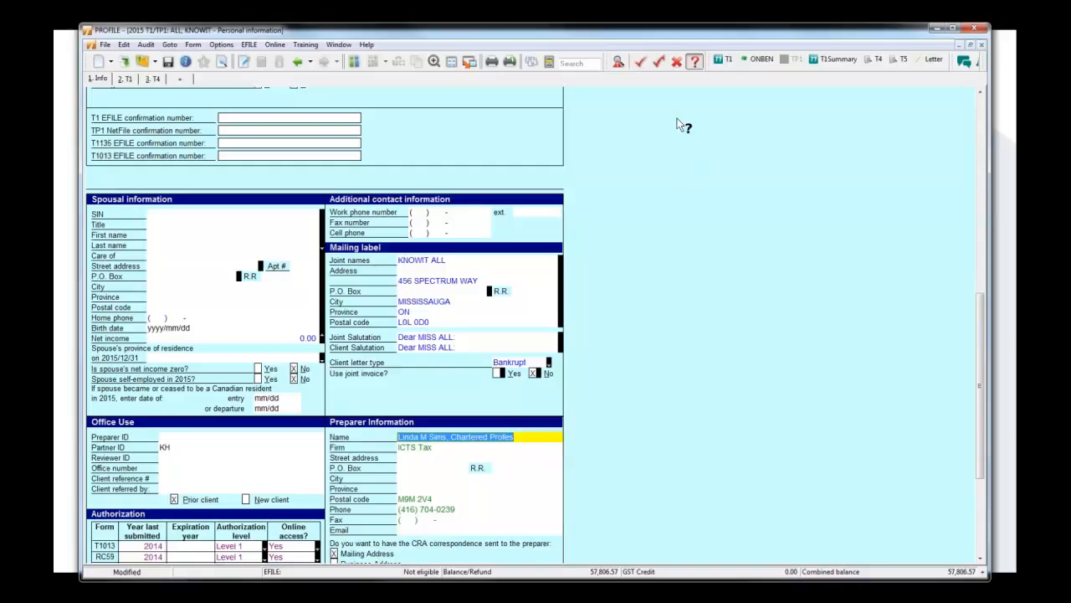
{"action": "left_click", "coordinate": [641, 62]}
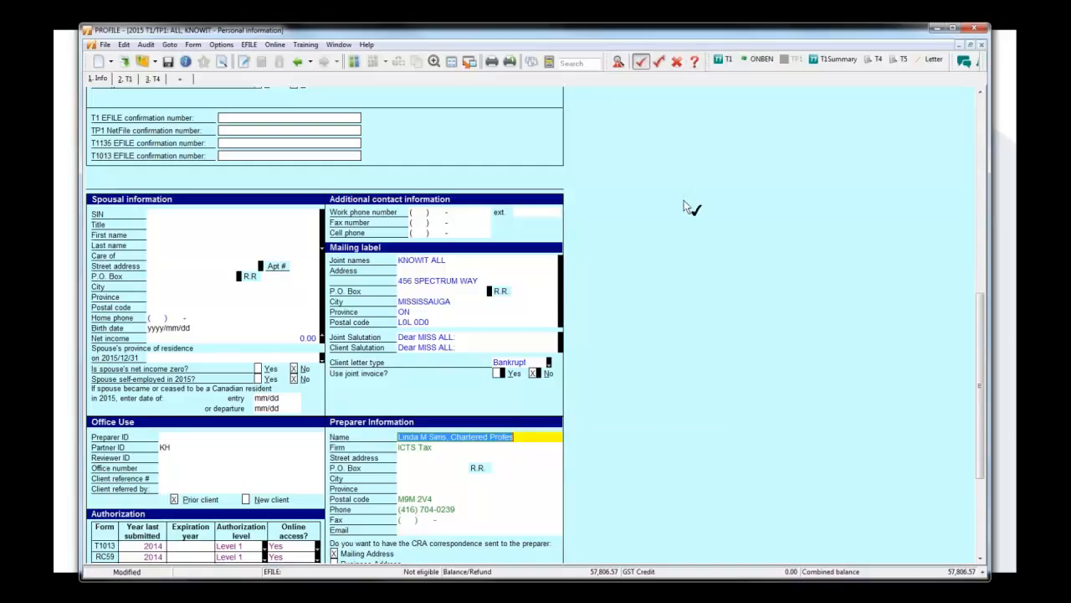
{"action": "left_click", "coordinate": [551, 436]}
{"action": "left_click", "coordinate": [659, 61]}
View the review mark types that can be assigned to the preparer name field, without choosing one.
{"action": "mouse_move", "coordinate": [561, 445]}
{"action": "right_click", "coordinate": [552, 437]}
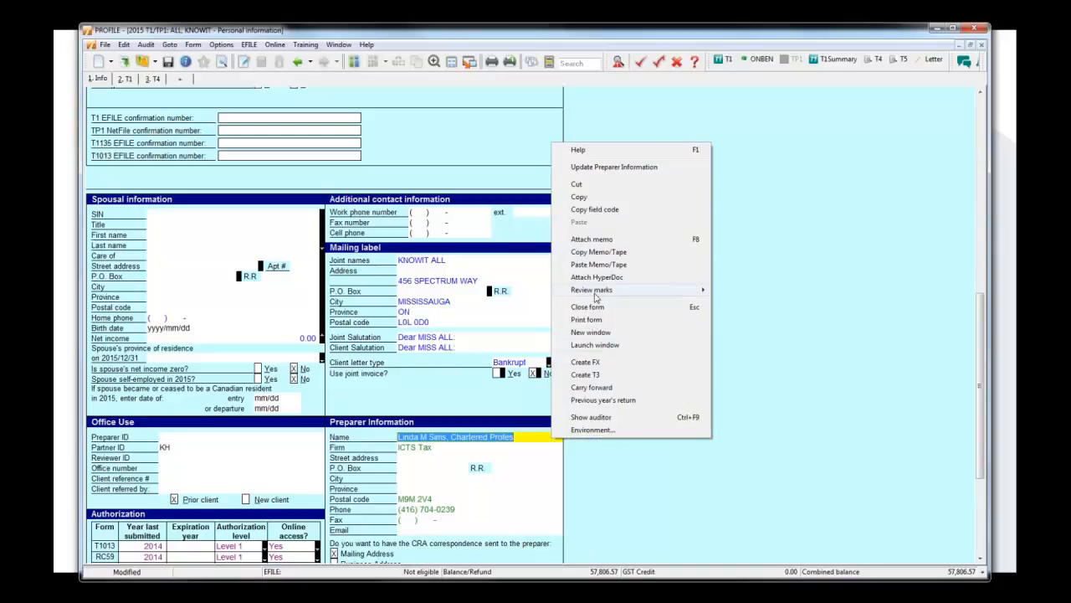
{"action": "mouse_move", "coordinate": [609, 291]}
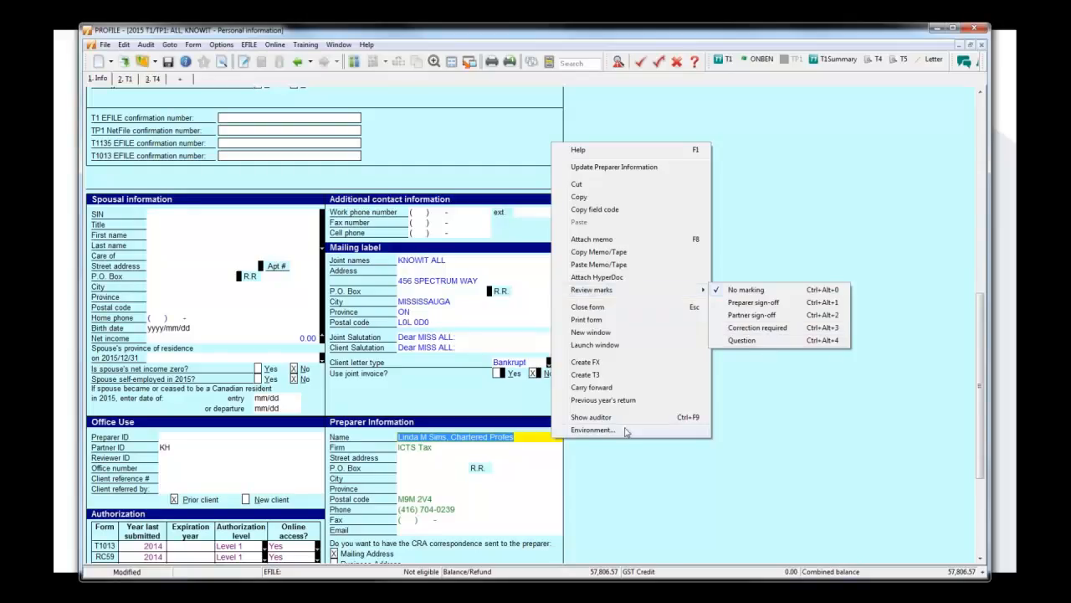
{"action": "mouse_move", "coordinate": [698, 292]}
{"action": "left_click", "coordinate": [842, 245]}
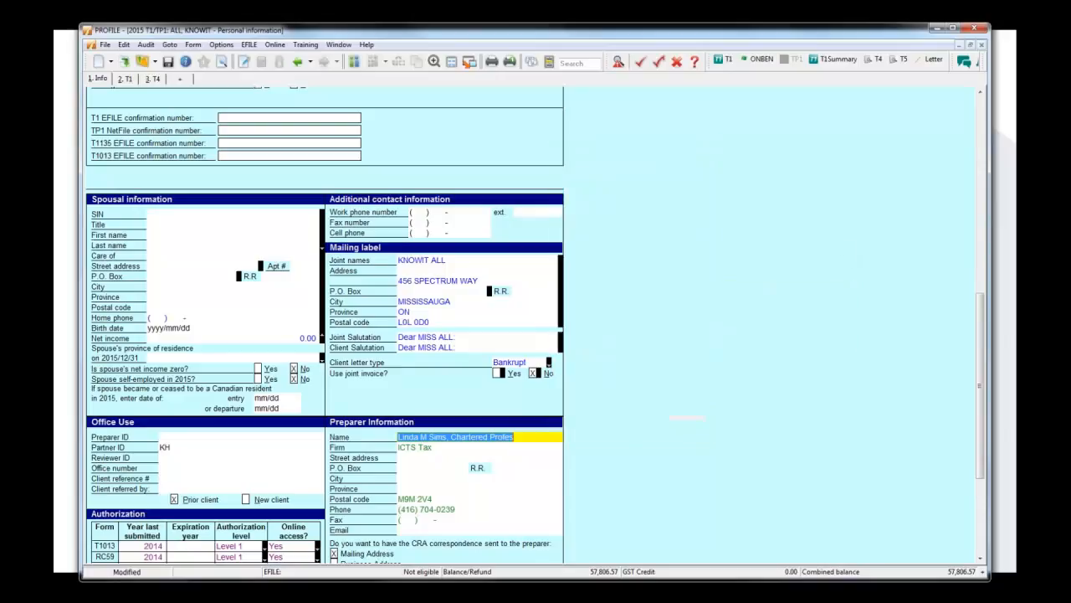
Enable Clear Review Marks on edit in the audit environment options and create the missing folder E:\My Profile Data\2016T3.
{"action": "left_click", "coordinate": [222, 45]}
{"action": "left_click", "coordinate": [235, 58]}
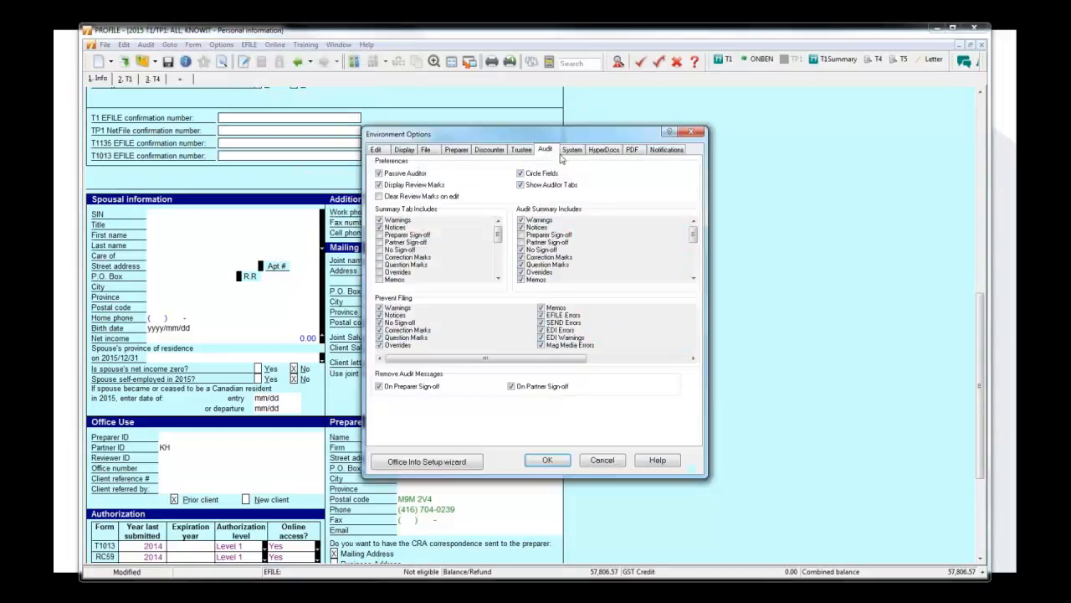
{"action": "left_click", "coordinate": [445, 201]}
{"action": "left_click", "coordinate": [547, 460]}
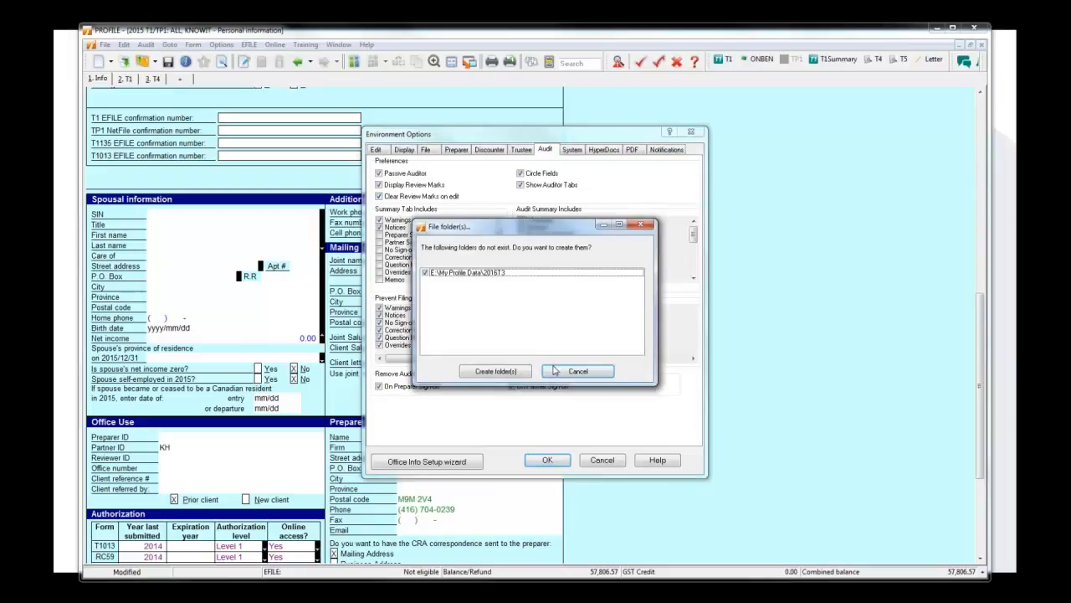
{"action": "left_click", "coordinate": [480, 369]}
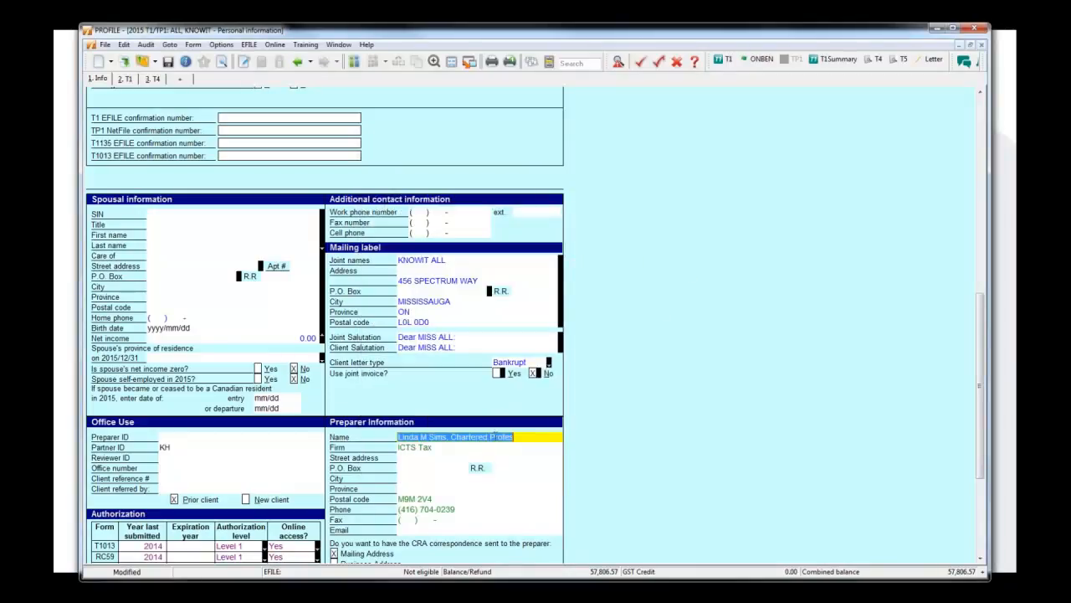
Go to the T4 field behind the auditor's income tax warning and set income tax deducted on Slip #1 to 1,000.00.
{"action": "left_click", "coordinate": [619, 63]}
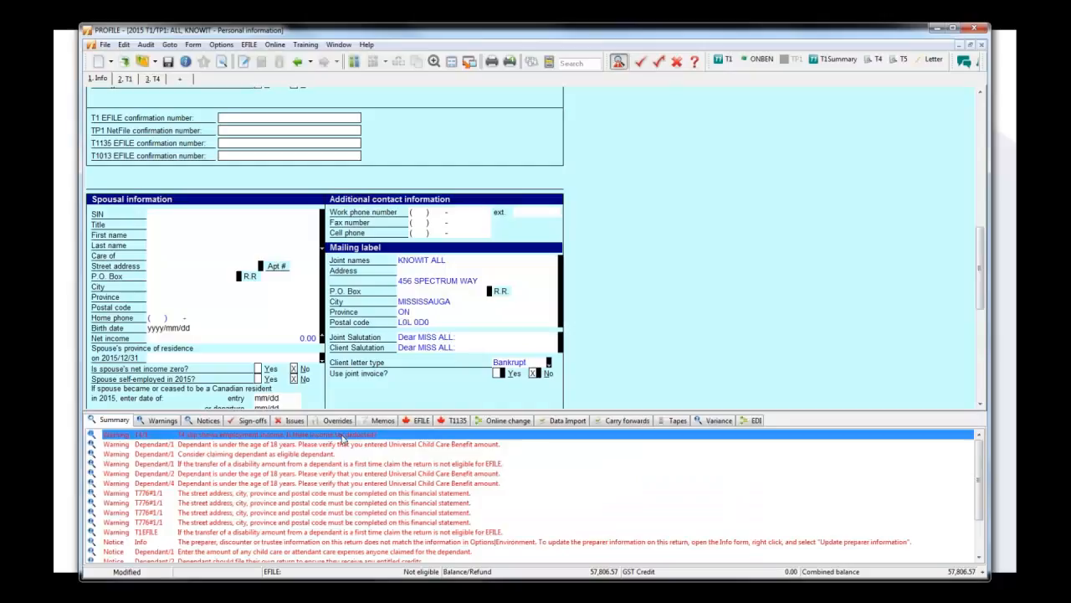
{"action": "double_click", "coordinate": [341, 439]}
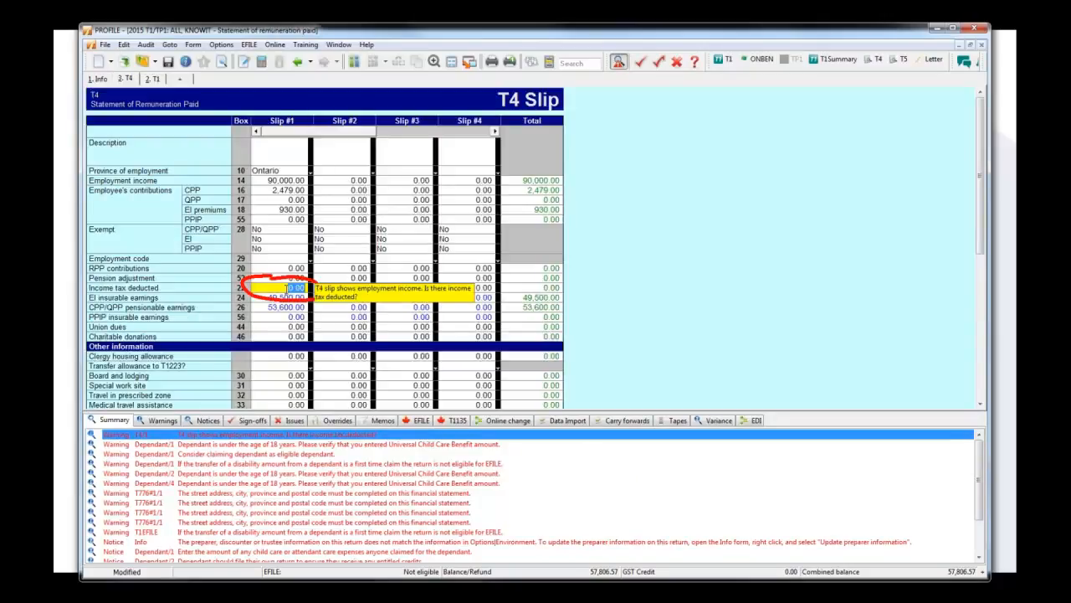
{"action": "left_click", "coordinate": [288, 288]}
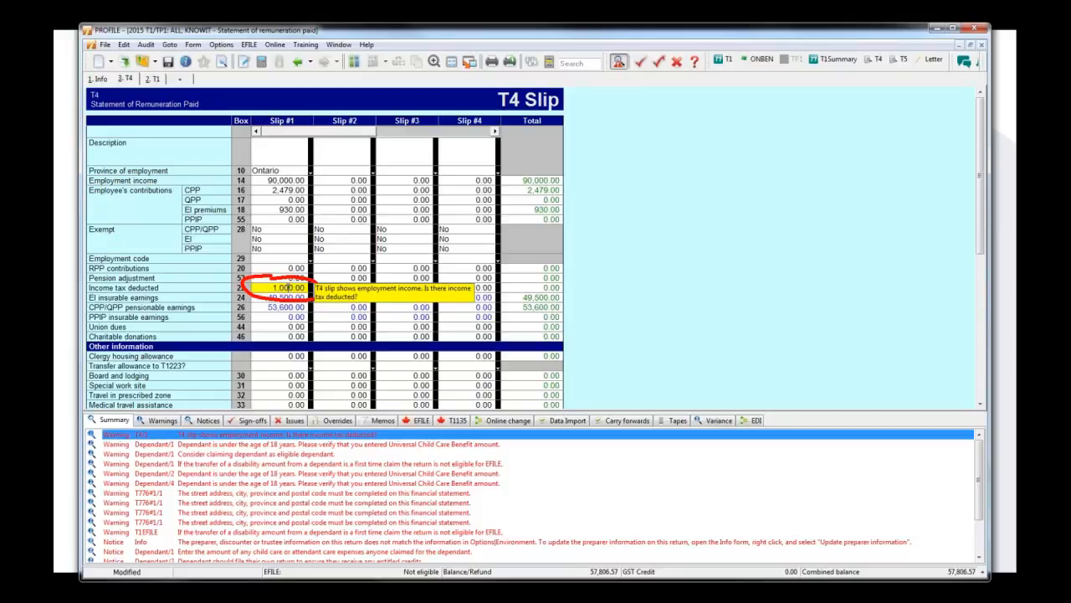
{"action": "key", "text": "Return"}
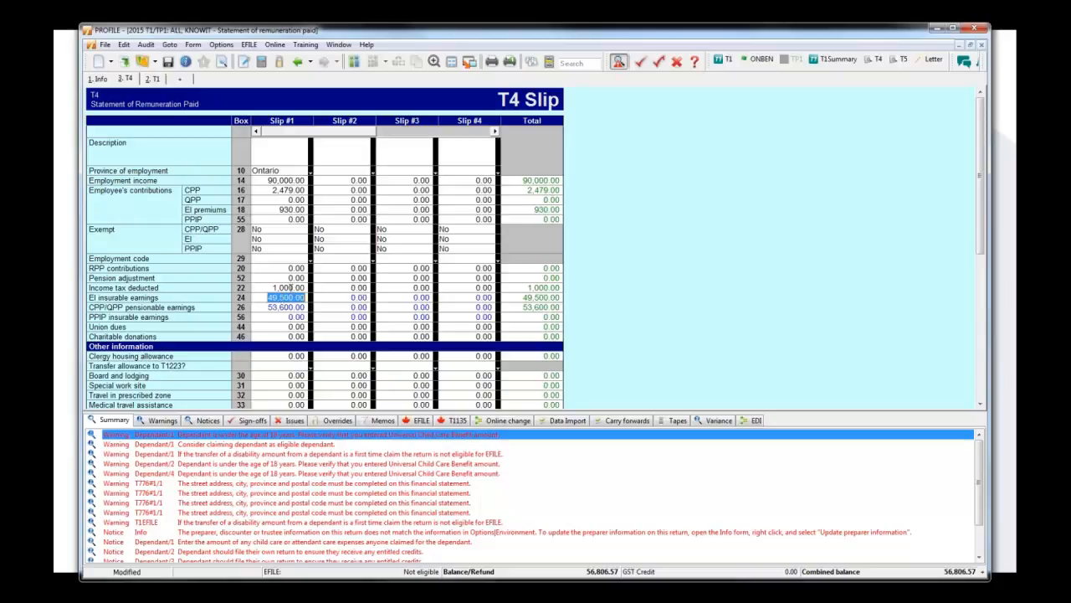
{"action": "left_click", "coordinate": [289, 287]}
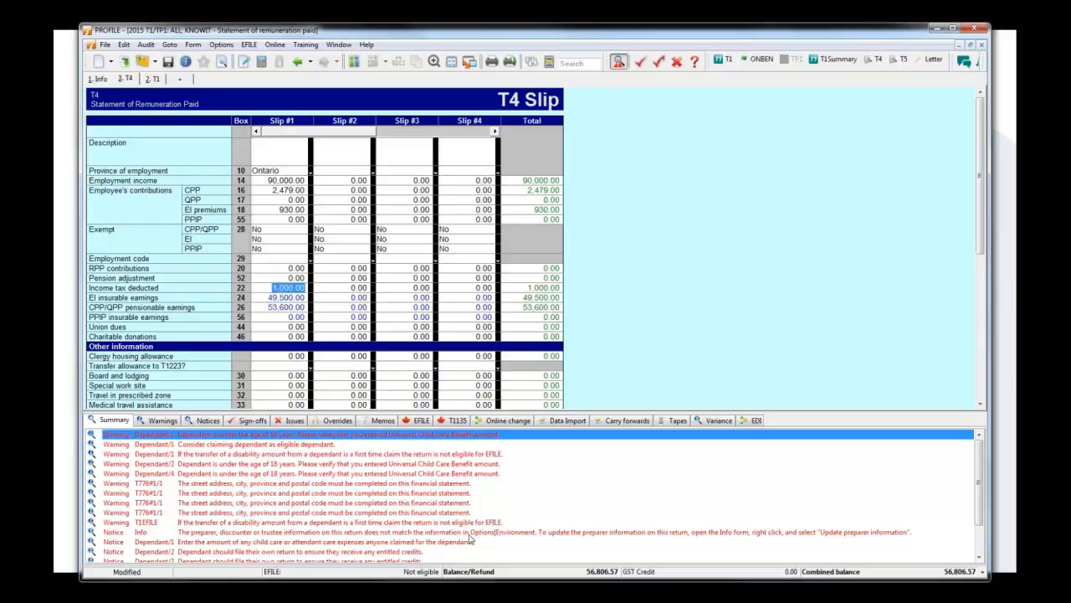
Review the audit settings in the environment options and close them without making changes.
{"action": "left_click", "coordinate": [221, 44]}
{"action": "left_click", "coordinate": [243, 60]}
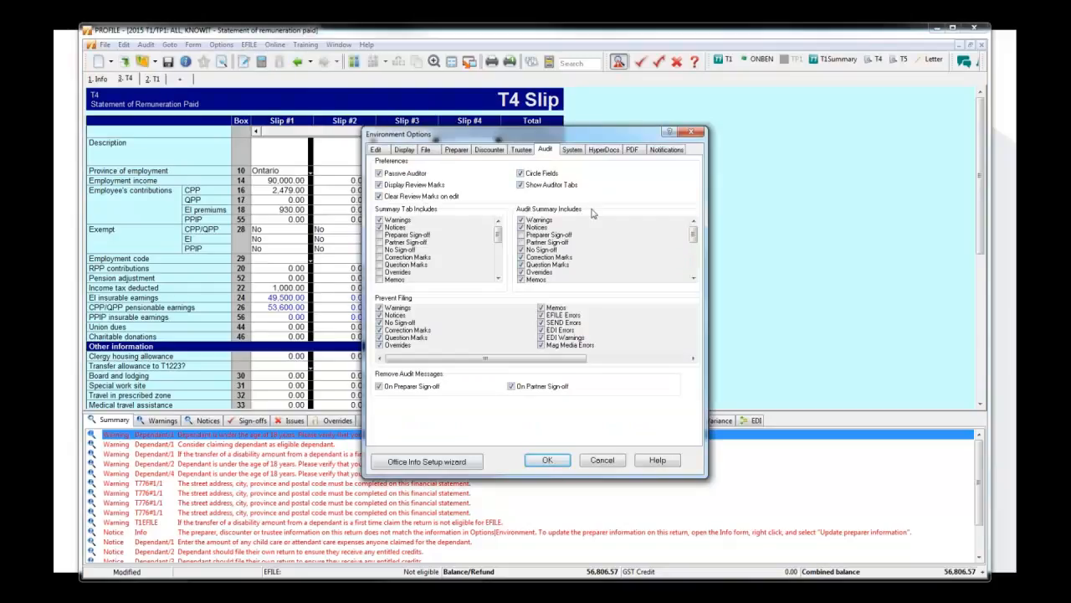
{"action": "left_click_drag", "start_coordinate": [570, 137], "coordinate": [644, 133]}
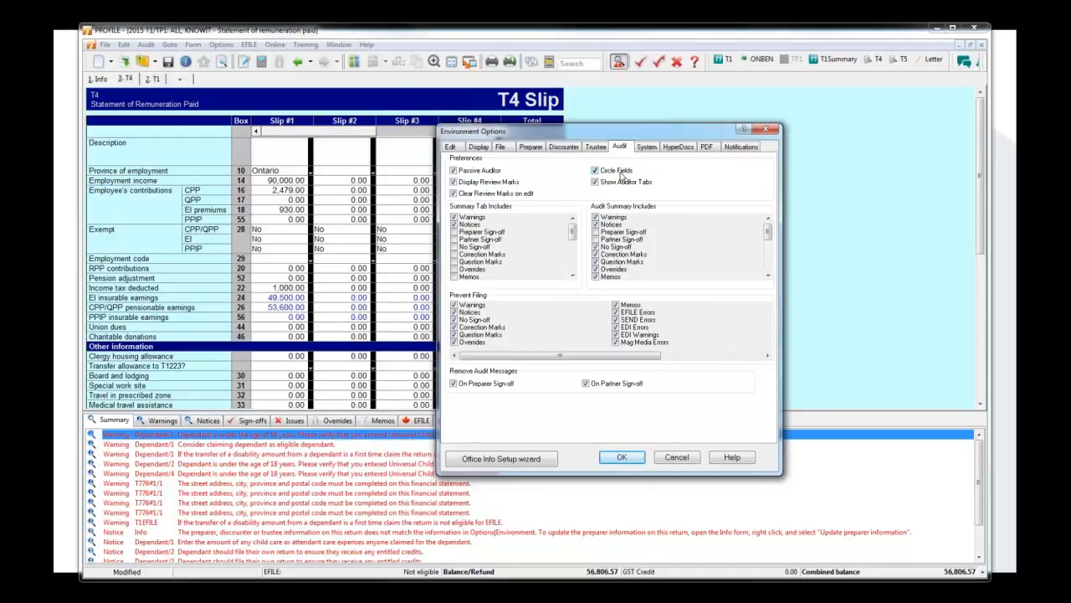
{"action": "left_click", "coordinate": [680, 459]}
Go to the Dependant #1 birth date field behind the Universal Child Care Benefit warning and recheck the audit options without changing them.
{"action": "double_click", "coordinate": [339, 436]}
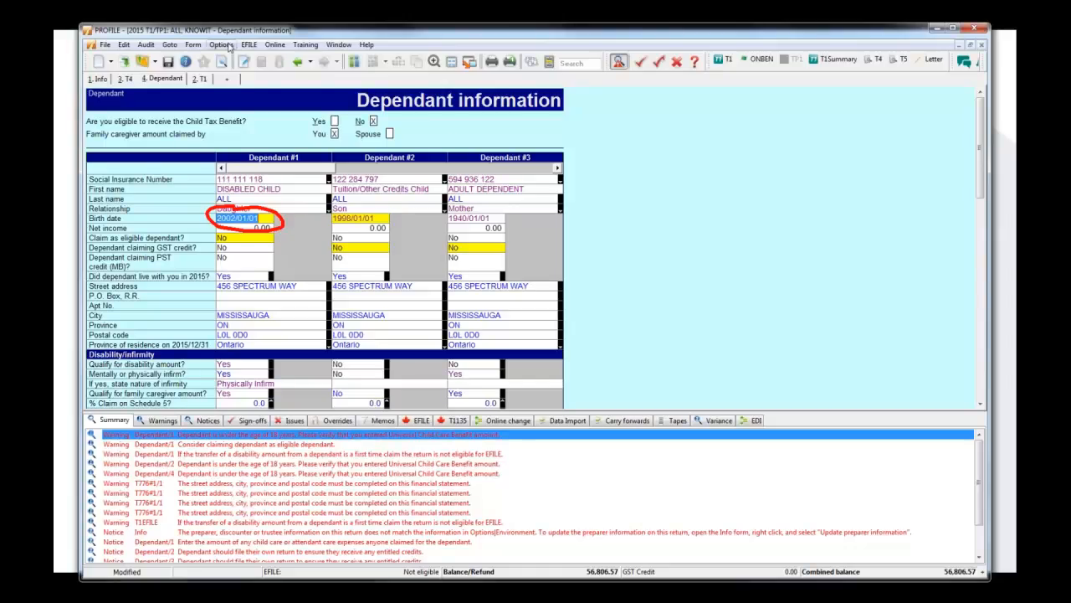
{"action": "left_click", "coordinate": [224, 46]}
{"action": "left_click", "coordinate": [246, 58]}
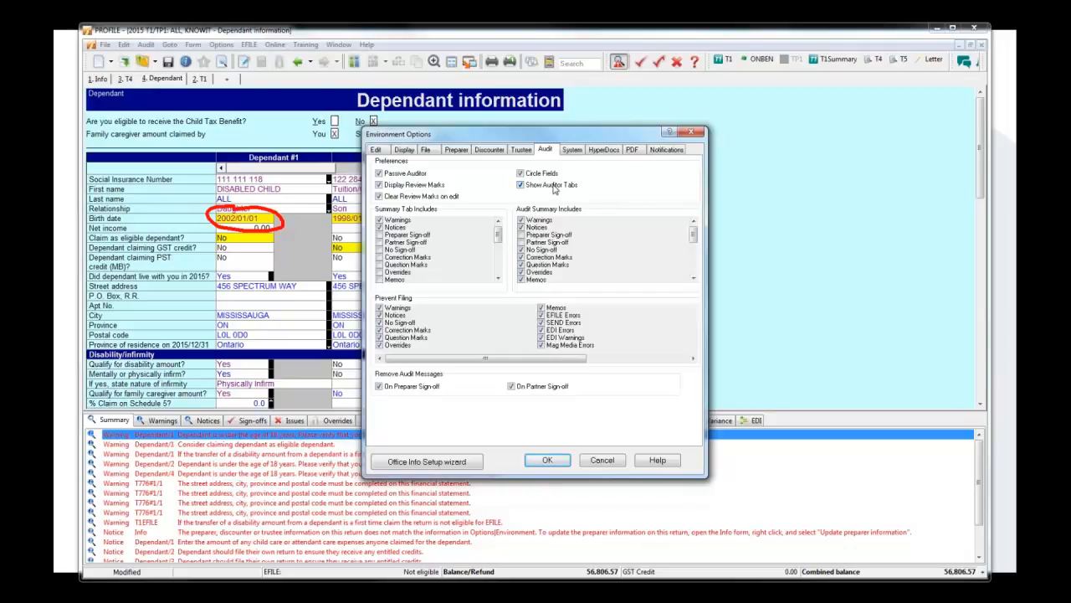
{"action": "left_click", "coordinate": [603, 460]}
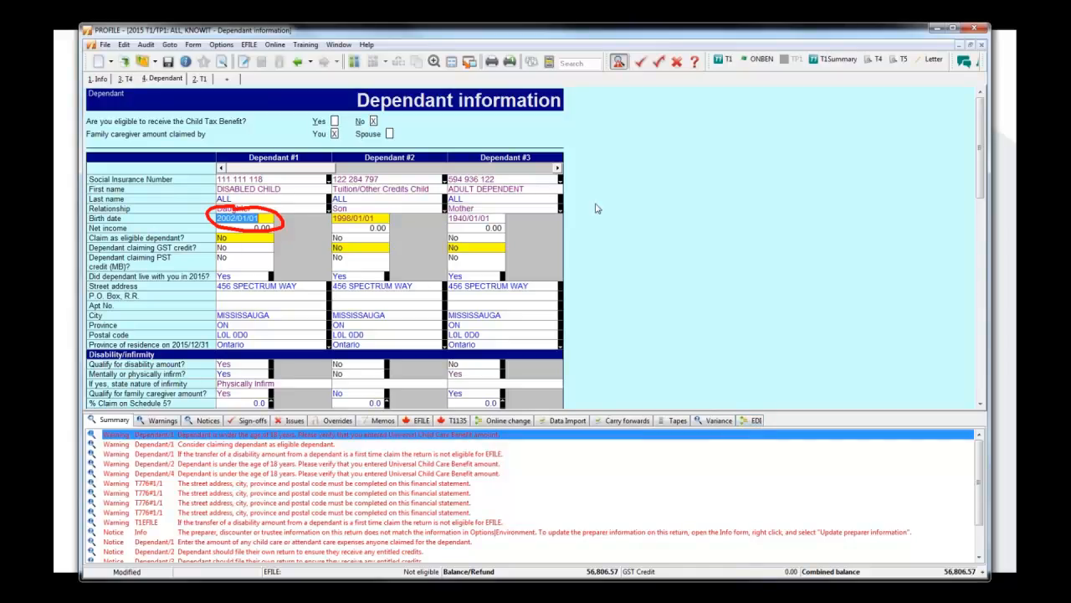
Exclude EDI Errors from the Audit Summary in the environment options and create the missing folder listed when saving.
{"action": "left_click", "coordinate": [221, 45]}
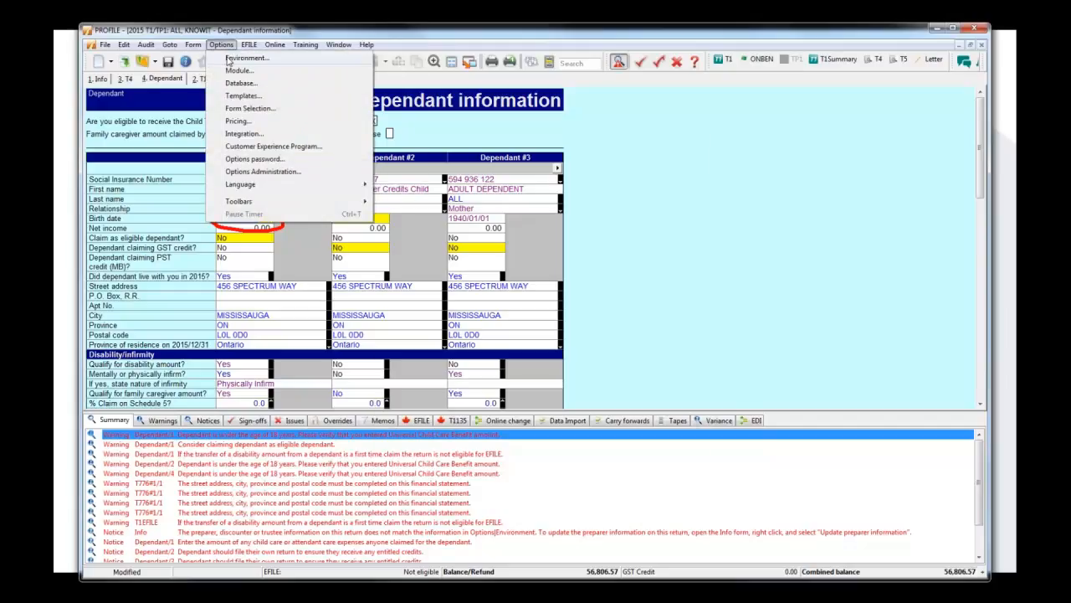
{"action": "left_click", "coordinate": [231, 58]}
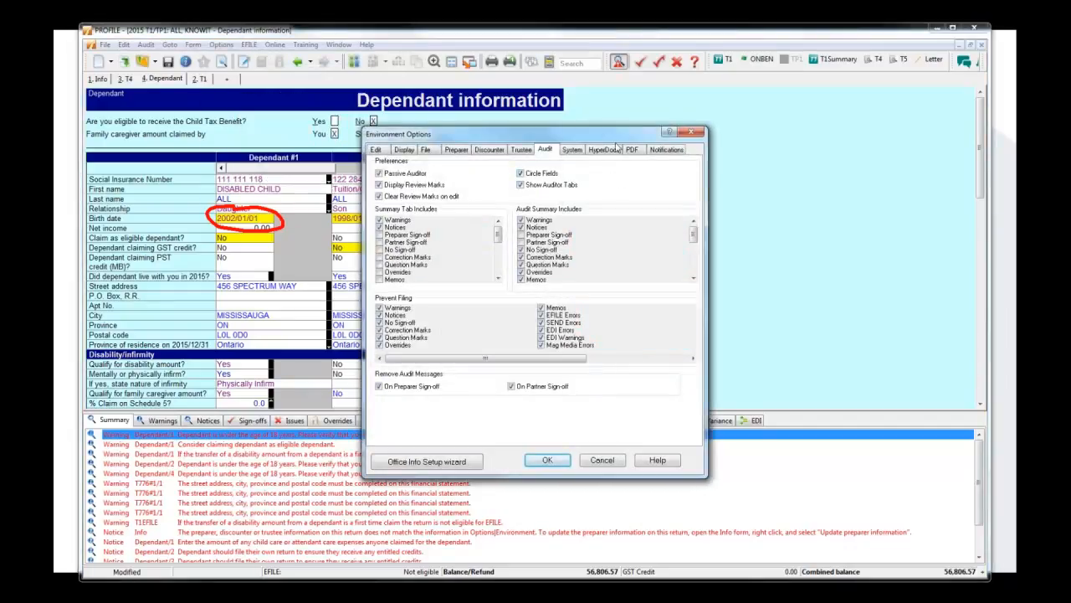
{"action": "left_click_drag", "start_coordinate": [620, 140], "coordinate": [622, 143]}
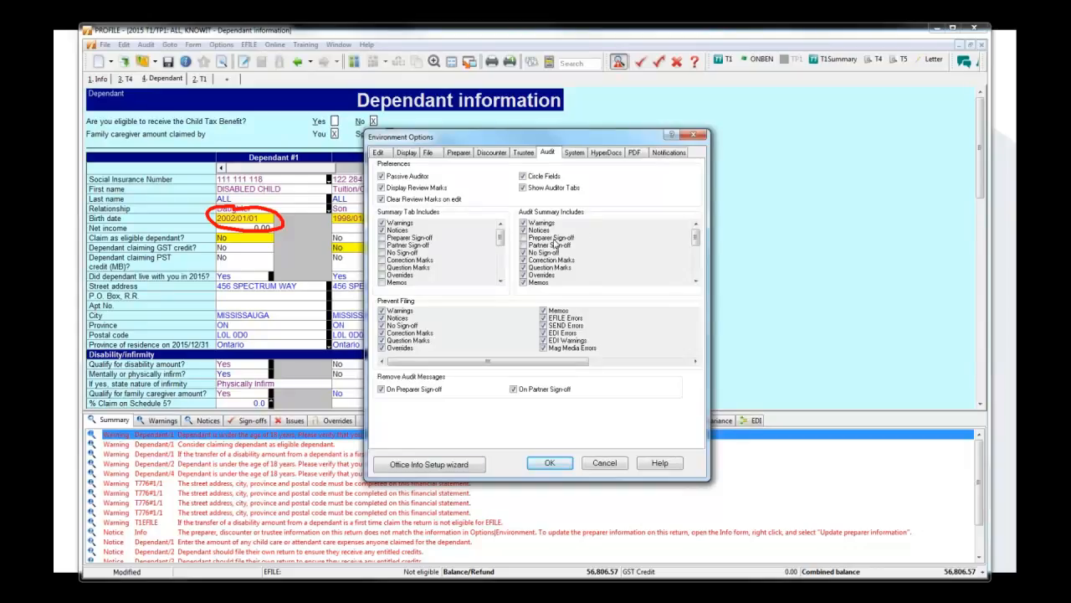
{"action": "left_click", "coordinate": [696, 266]}
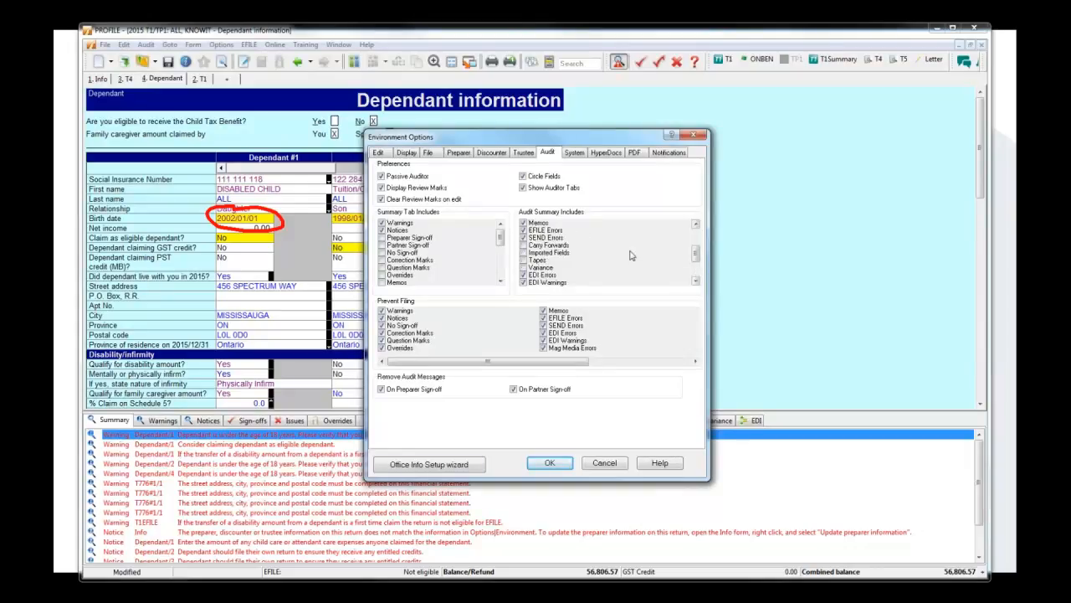
{"action": "left_click", "coordinate": [531, 277]}
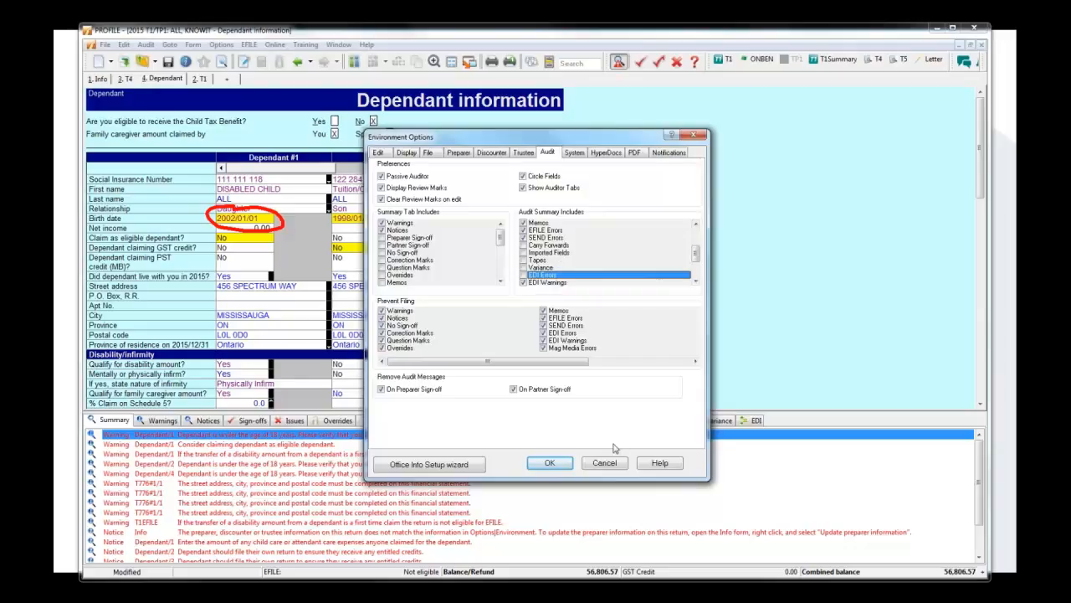
{"action": "left_click", "coordinate": [556, 464]}
{"action": "left_click", "coordinate": [509, 380]}
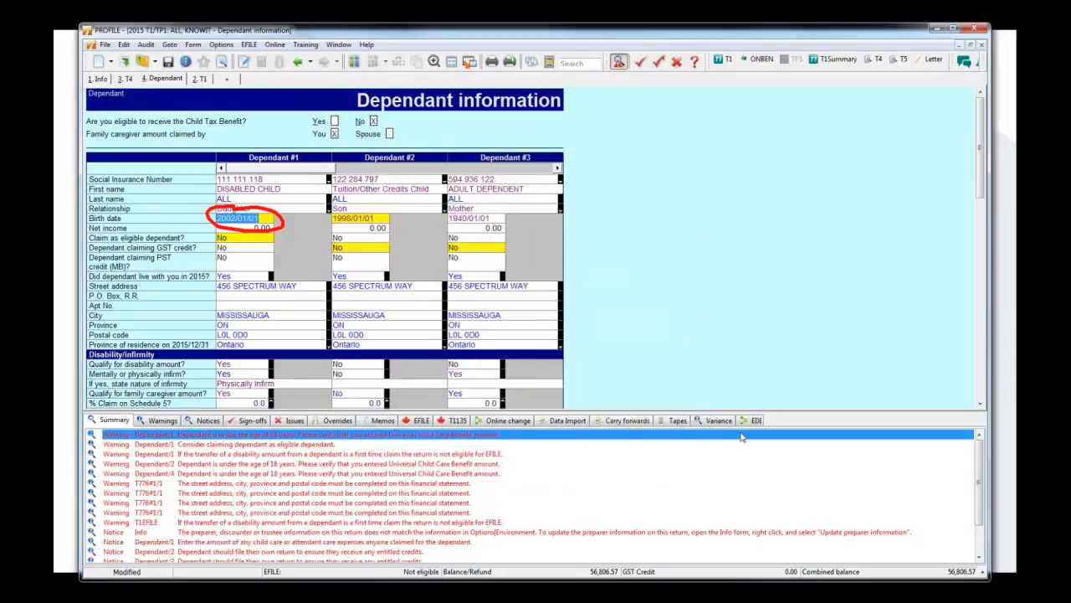
Exclude EDI Warnings from the Audit Summary in the environment options and create the missing folder E:\My Profile Data\2016T3.
{"action": "left_click", "coordinate": [223, 45]}
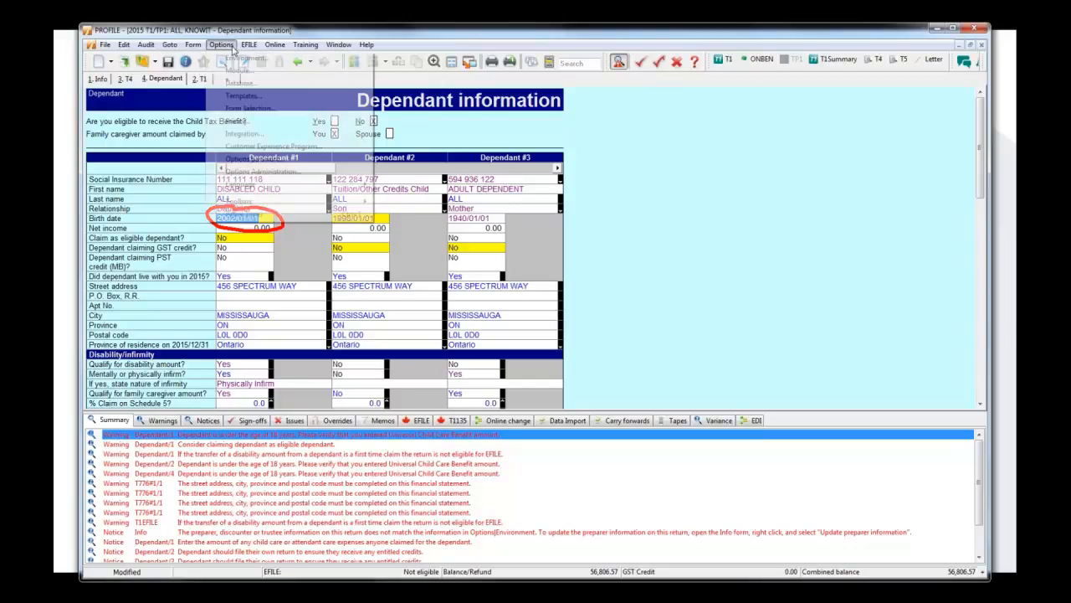
{"action": "left_click", "coordinate": [254, 77]}
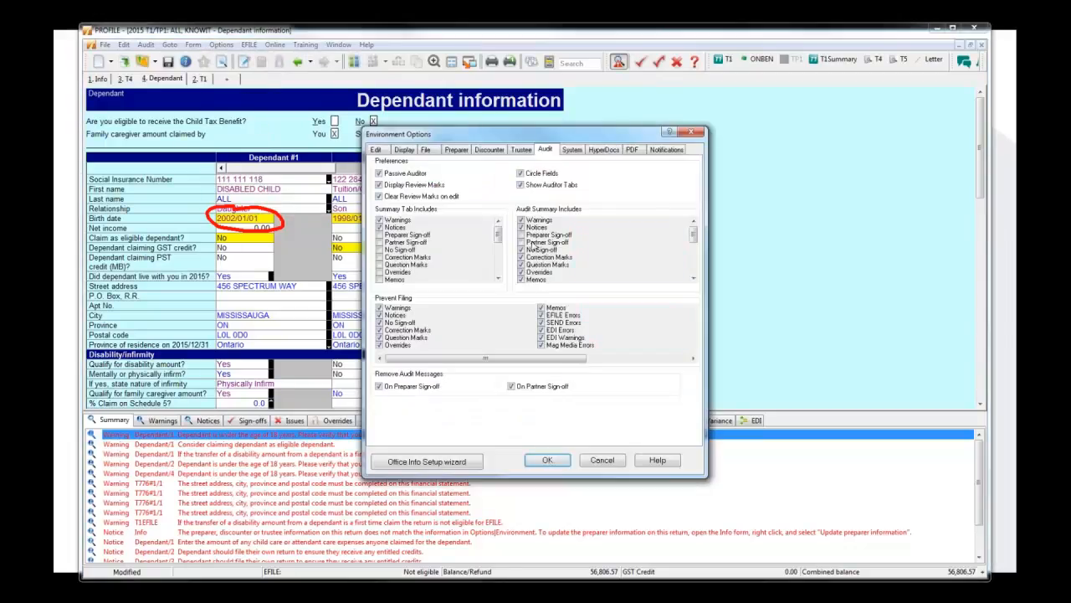
{"action": "scroll", "coordinate": [499, 272], "scroll_direction": "down", "scroll_amount": 5}
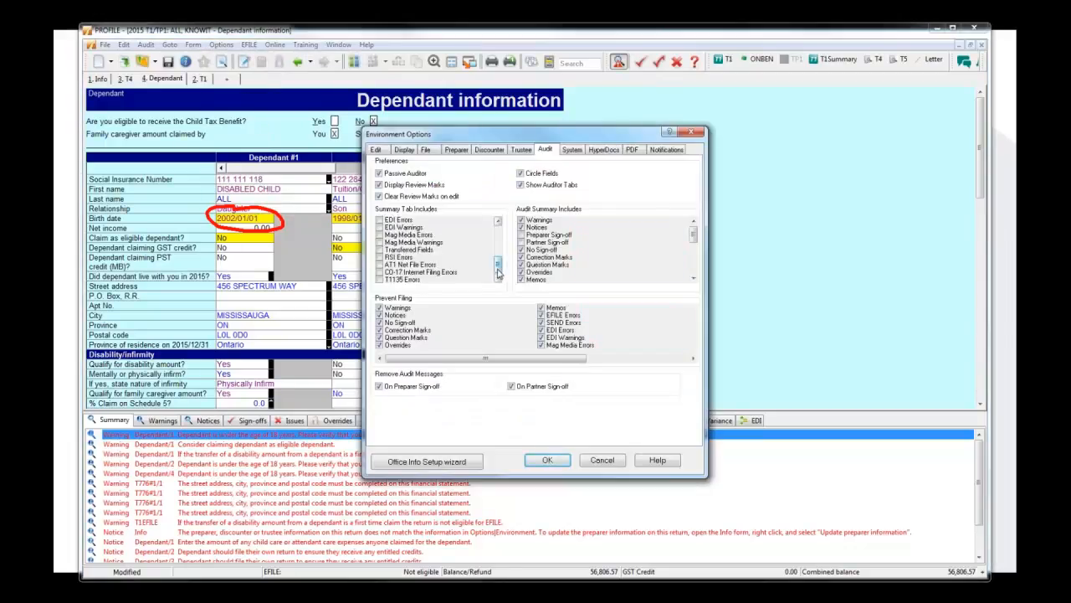
{"action": "scroll", "coordinate": [499, 273], "scroll_direction": "up", "scroll_amount": 5}
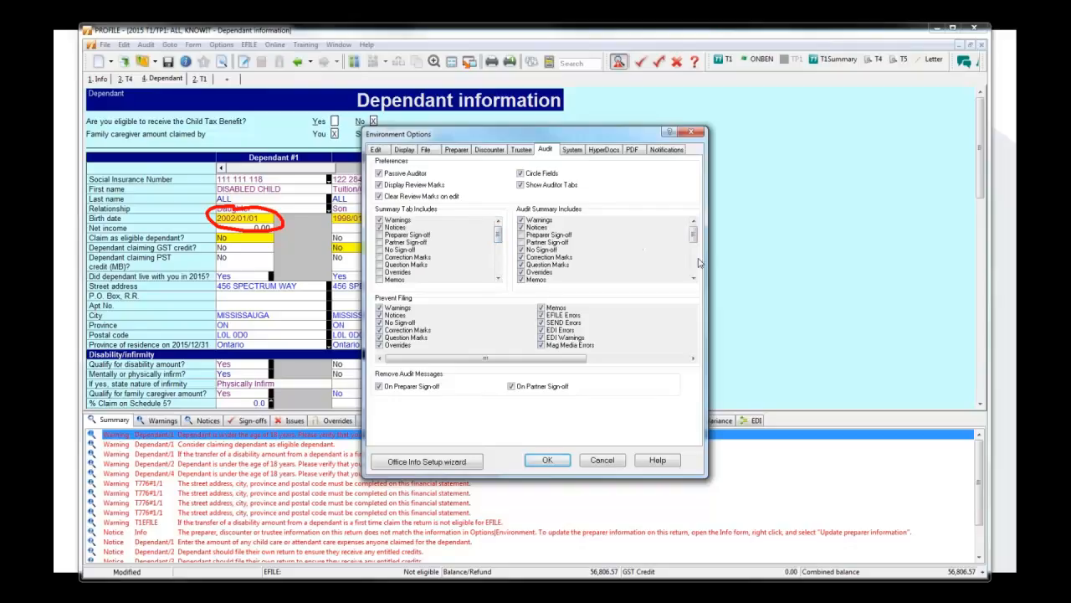
{"action": "scroll", "coordinate": [695, 264], "scroll_direction": "down", "scroll_amount": 5}
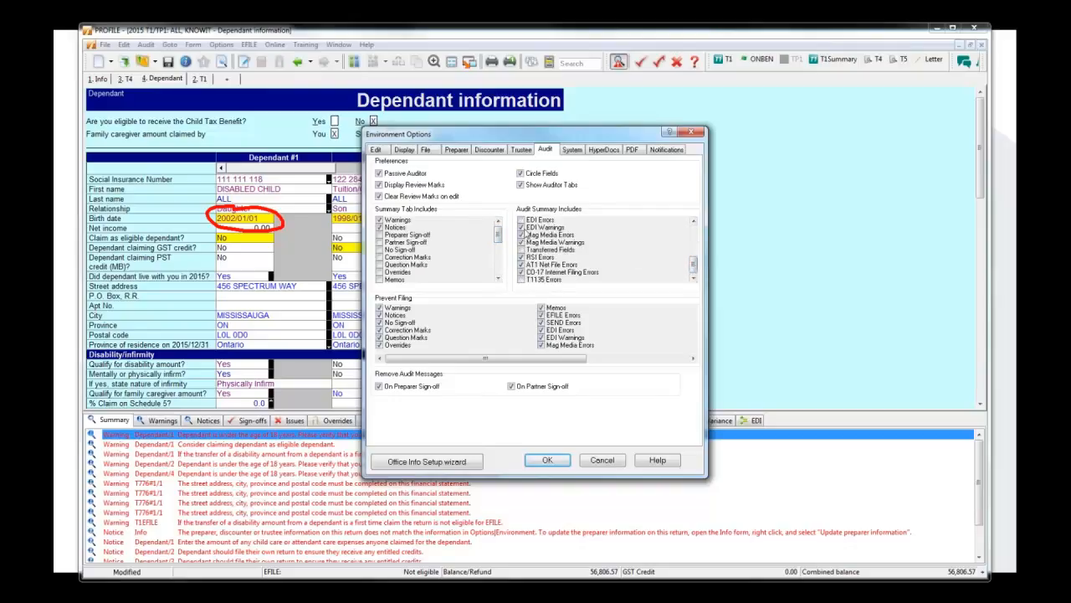
{"action": "left_click", "coordinate": [524, 228]}
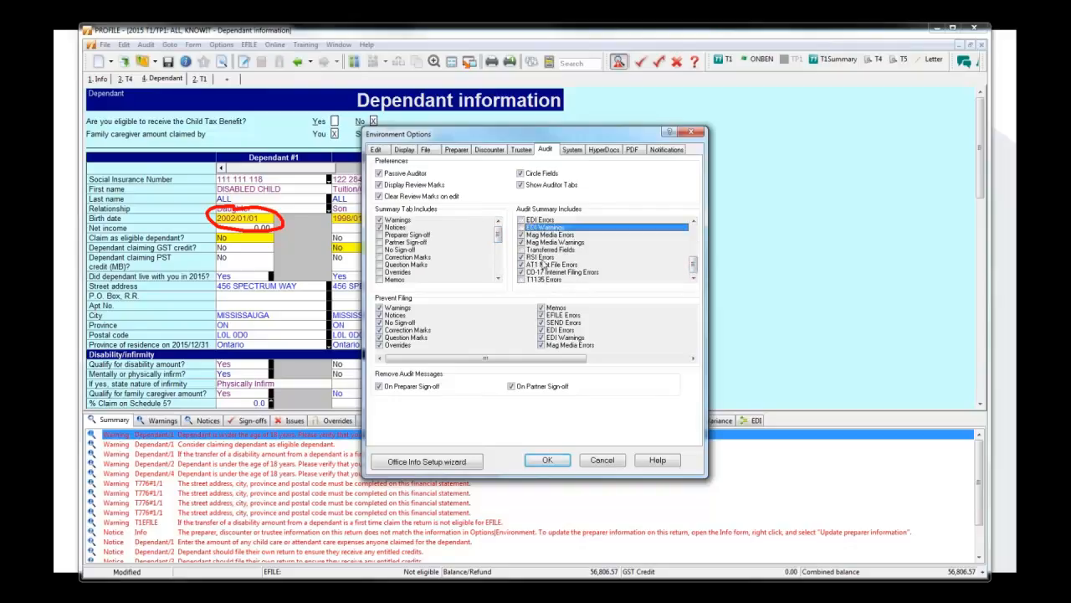
{"action": "left_click", "coordinate": [551, 459]}
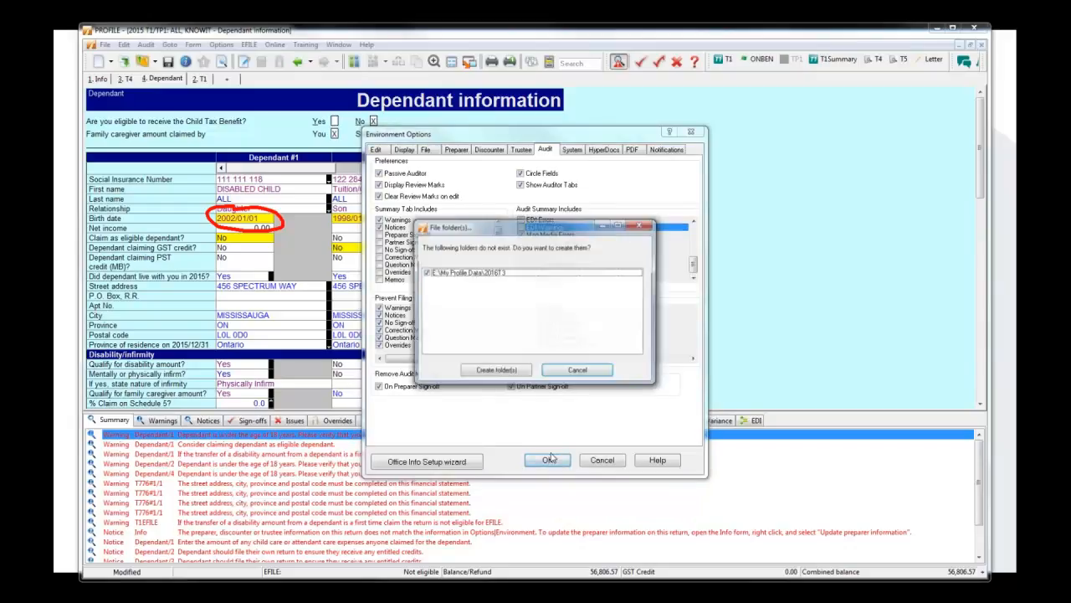
{"action": "left_click", "coordinate": [512, 369]}
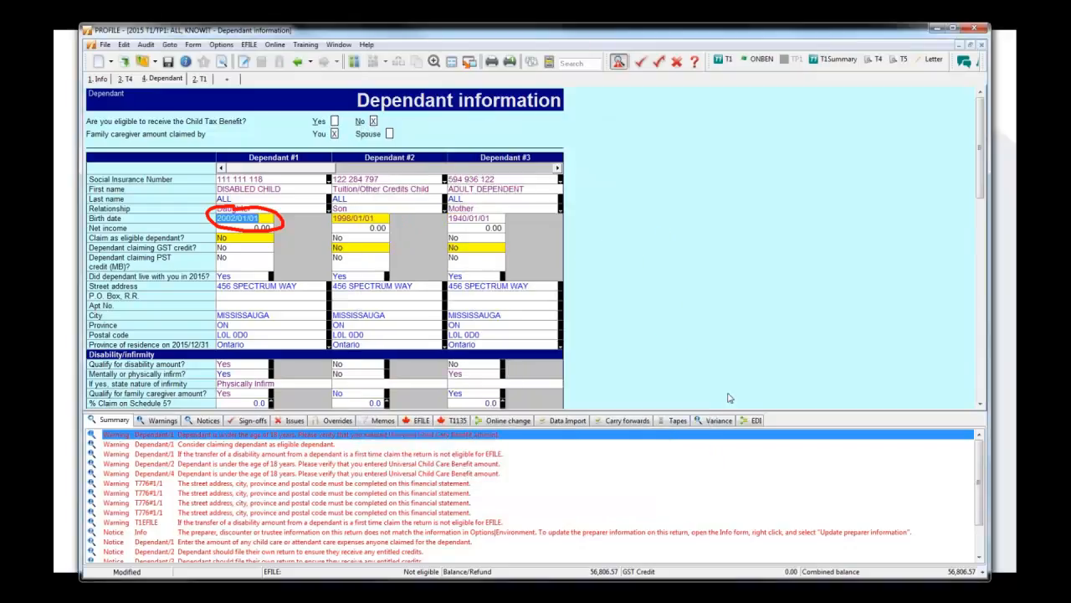
Hide and redisplay the auditor pane, and review the audit and notification environment options without making changes.
{"action": "left_click", "coordinate": [618, 62]}
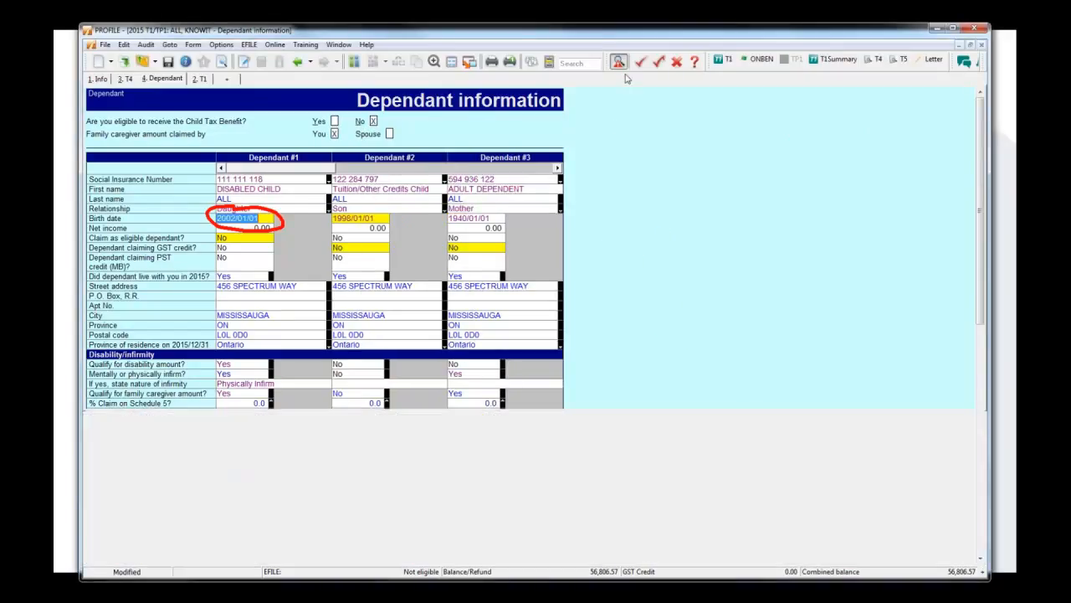
{"action": "left_click", "coordinate": [619, 63]}
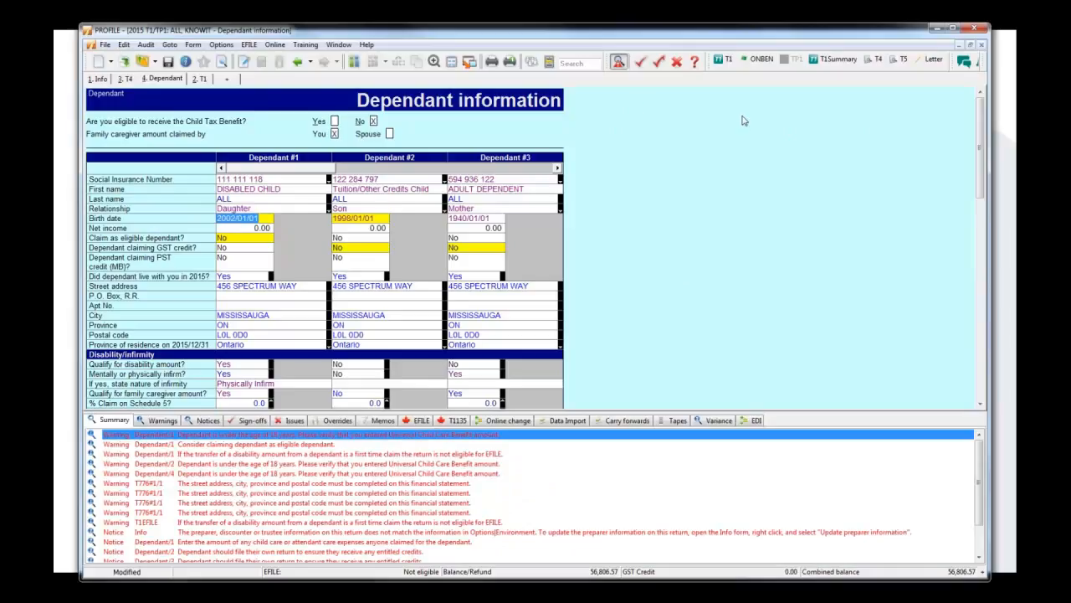
{"action": "left_click", "coordinate": [221, 44]}
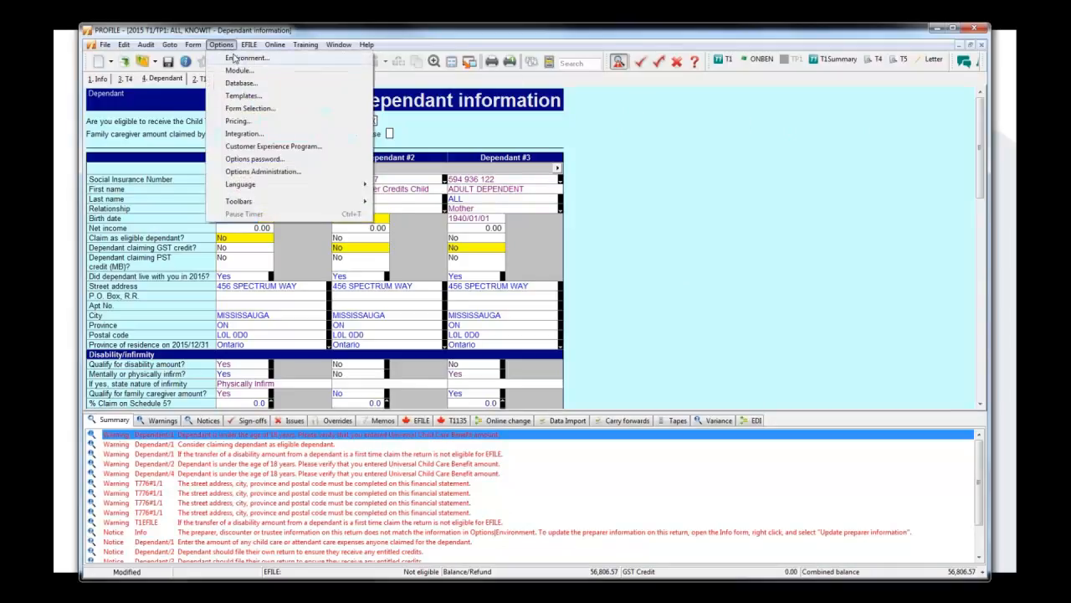
{"action": "left_click", "coordinate": [233, 54]}
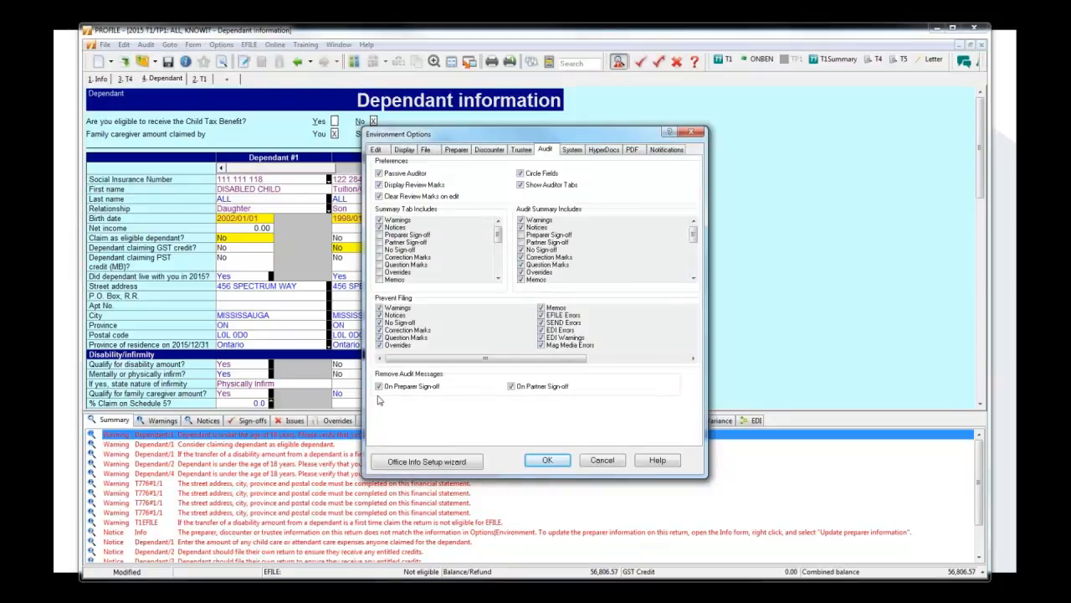
{"action": "left_click_drag", "start_coordinate": [633, 133], "coordinate": [687, 113]}
{"action": "left_click", "coordinate": [719, 130]}
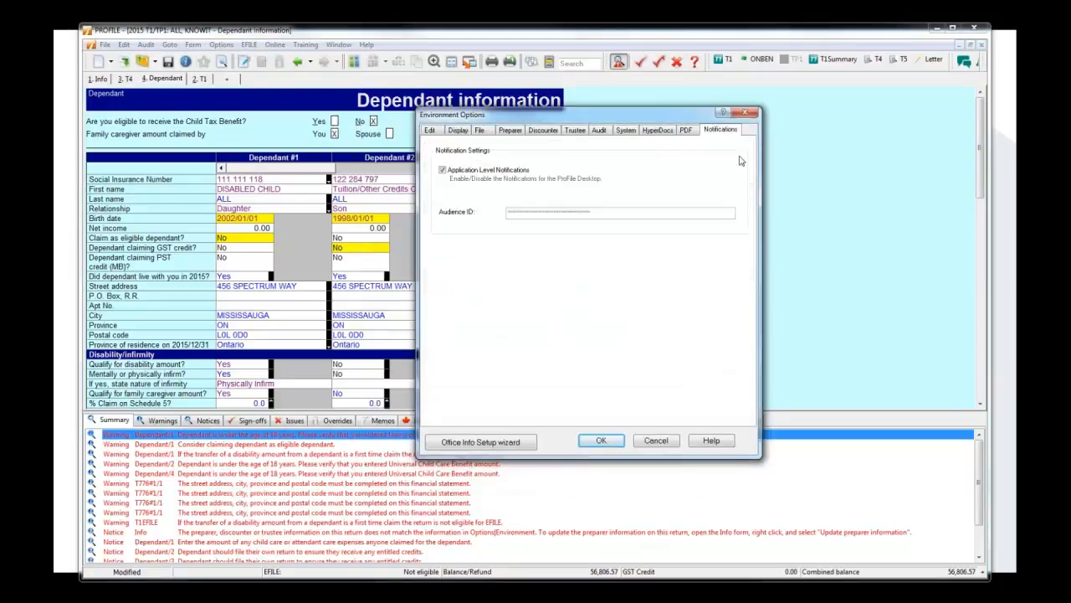
{"action": "left_click", "coordinate": [598, 130]}
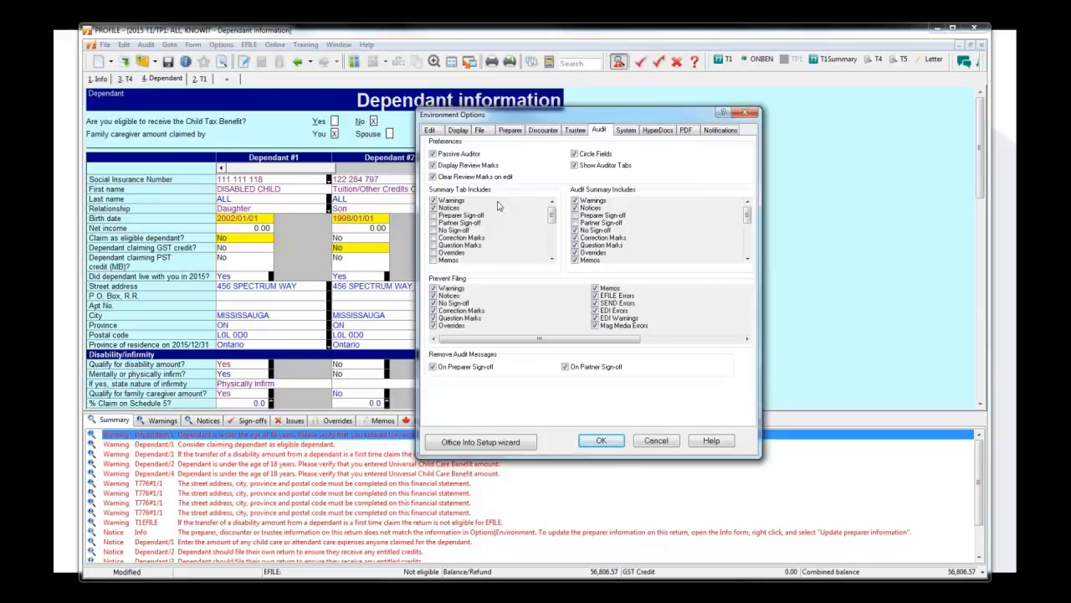
{"action": "left_click", "coordinate": [666, 444]}
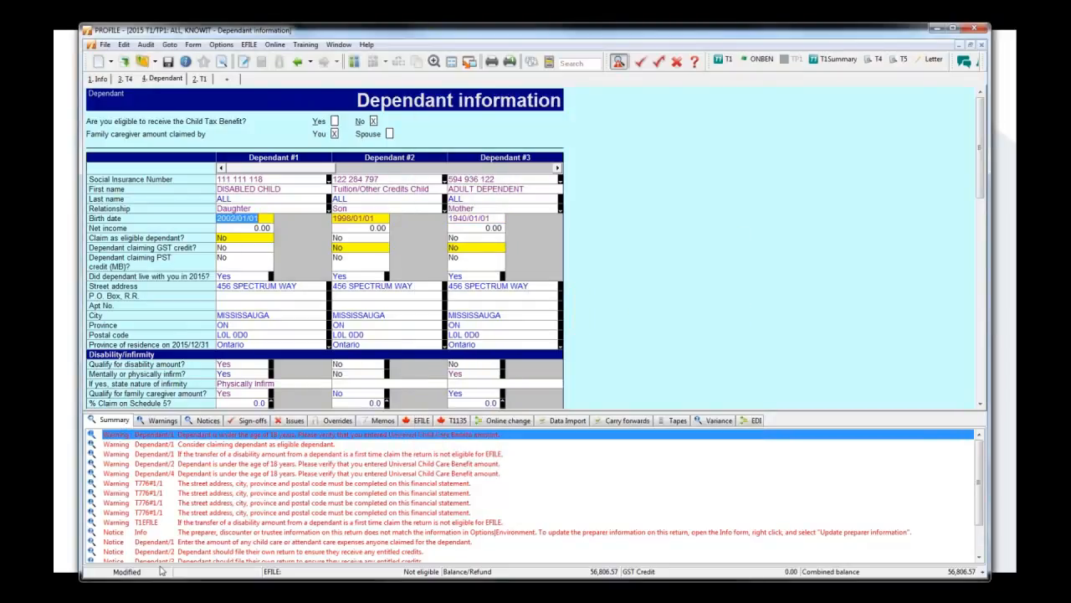
Include Overrides, Preparer Sign-off and Partner Sign-off in the auditor's Summary tab through the audit environment options.
{"action": "left_click", "coordinate": [222, 44]}
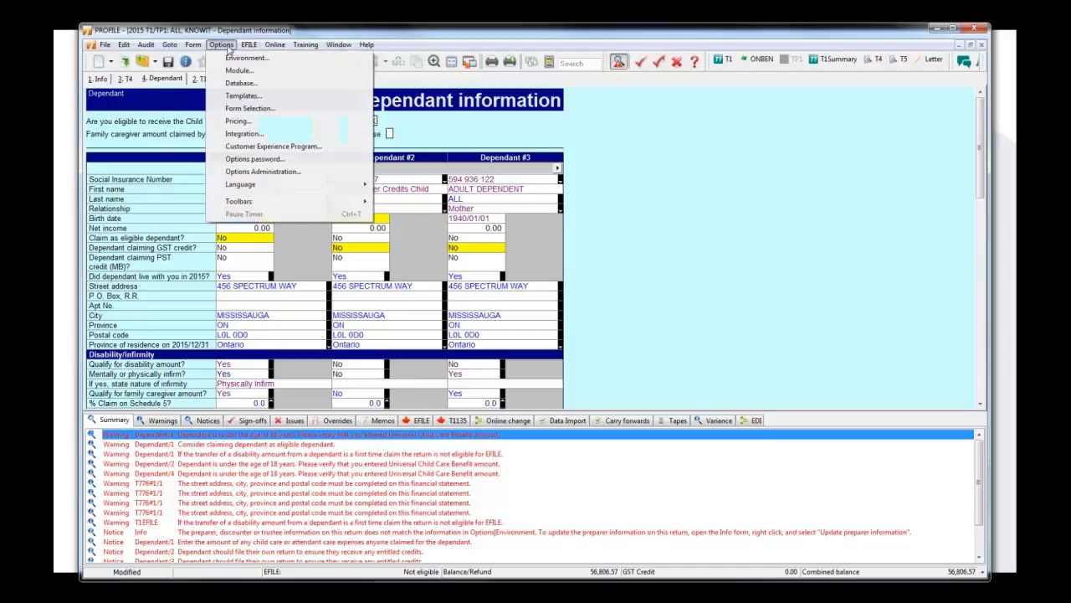
{"action": "left_click", "coordinate": [236, 59]}
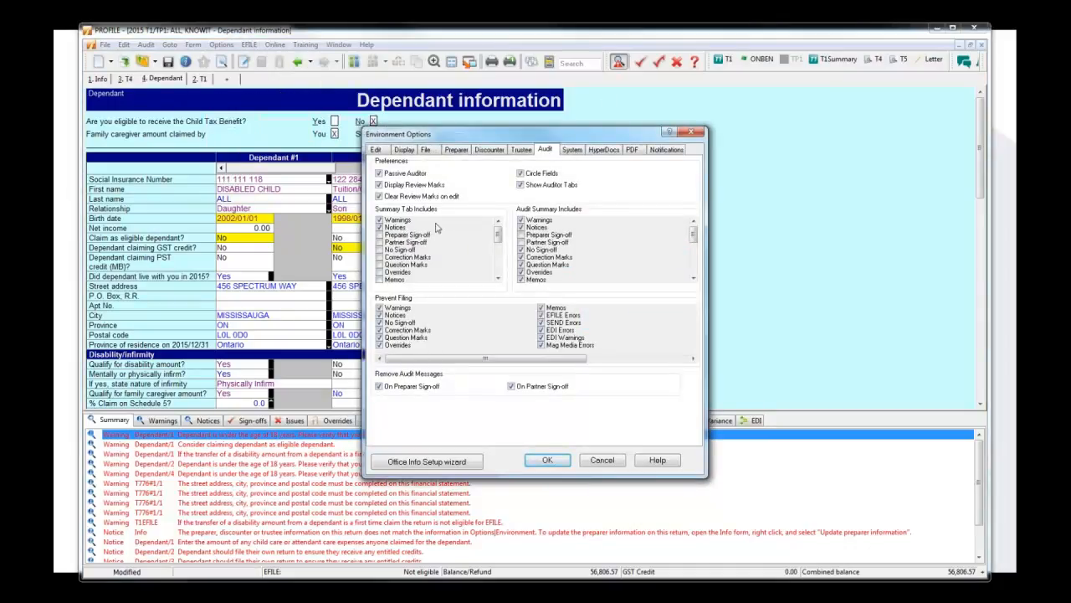
{"action": "left_click", "coordinate": [499, 273]}
{"action": "left_click", "coordinate": [498, 273]}
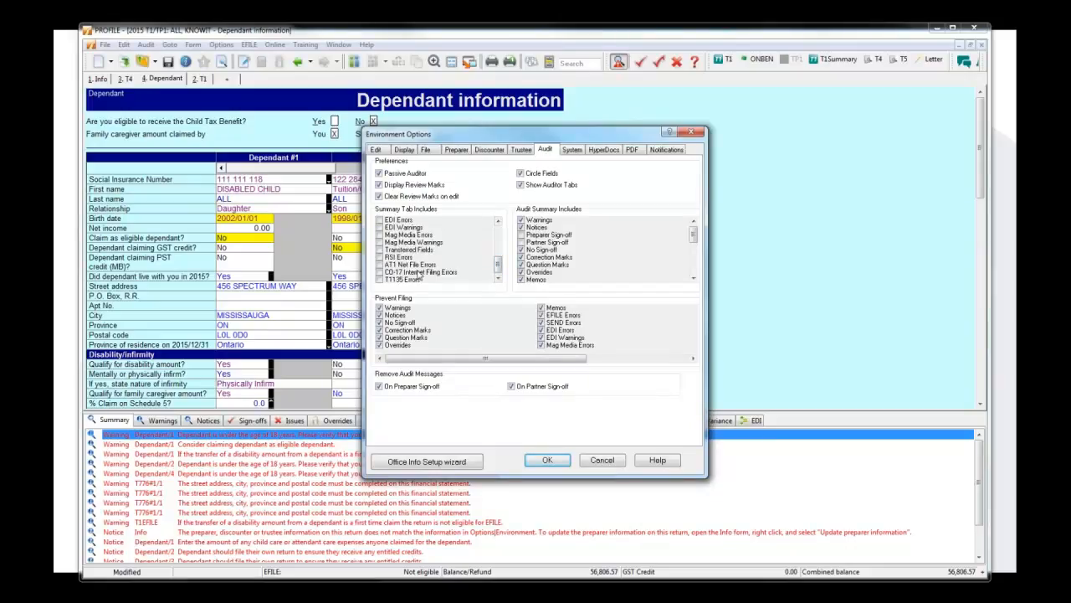
{"action": "left_click", "coordinate": [499, 244]}
{"action": "left_click", "coordinate": [499, 244]}
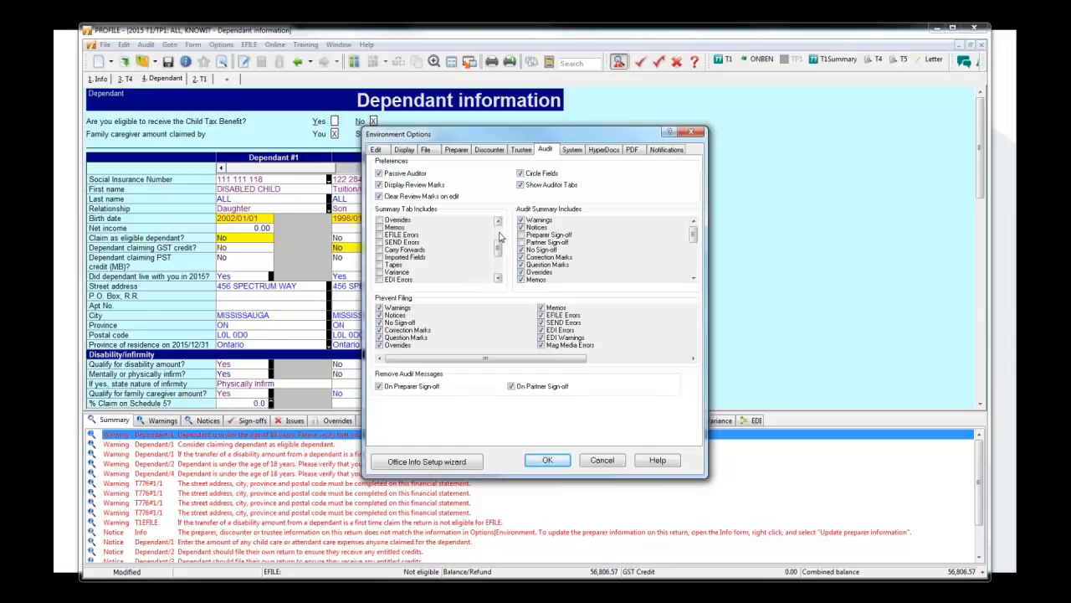
{"action": "left_click", "coordinate": [498, 244]}
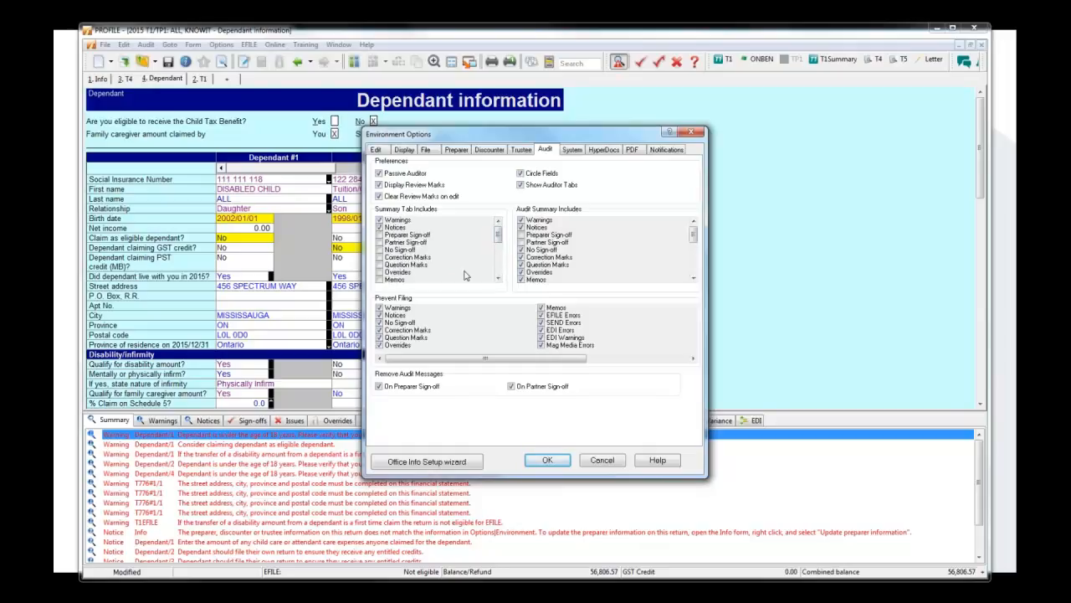
{"action": "left_click", "coordinate": [381, 273]}
{"action": "left_click", "coordinate": [379, 235]}
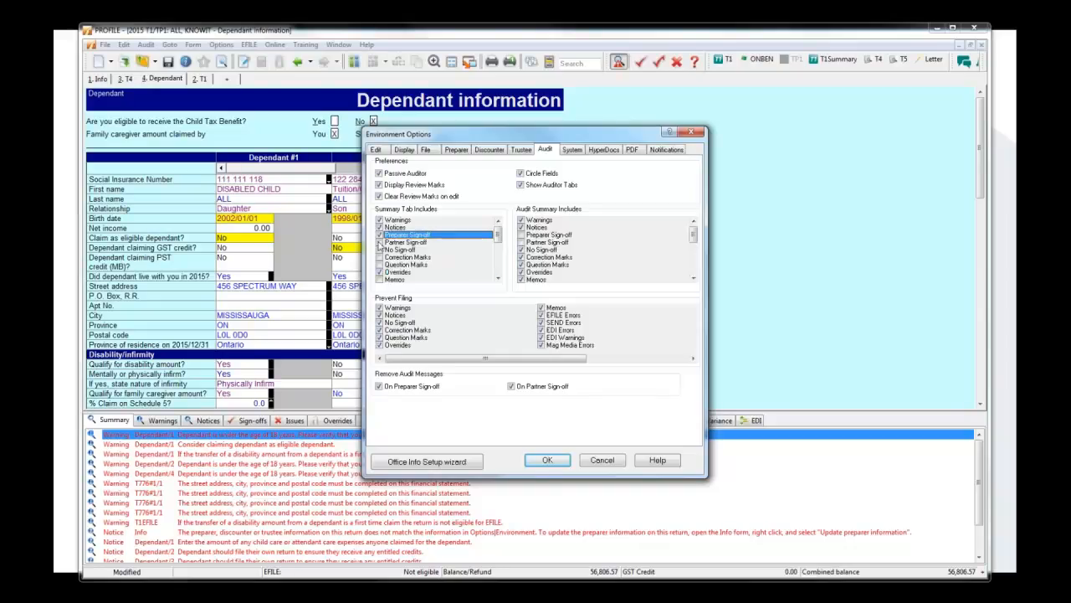
{"action": "left_click", "coordinate": [379, 242]}
Include EFILE Errors among the items shown in the auditor's Summary tab.
{"action": "left_click", "coordinate": [498, 278]}
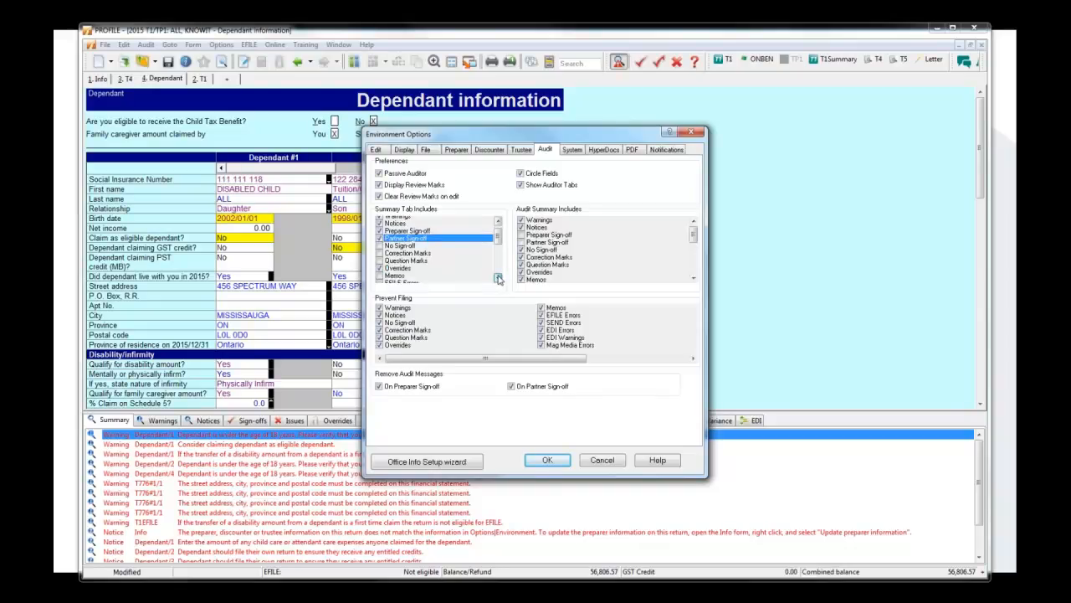
{"action": "left_click", "coordinate": [499, 278]}
{"action": "left_click", "coordinate": [499, 278]}
Review the remaining items available for the auditor's Summary tab and save the environment options.
{"action": "left_click", "coordinate": [499, 278]}
{"action": "left_click", "coordinate": [499, 278]}
{"action": "left_click", "coordinate": [380, 249]}
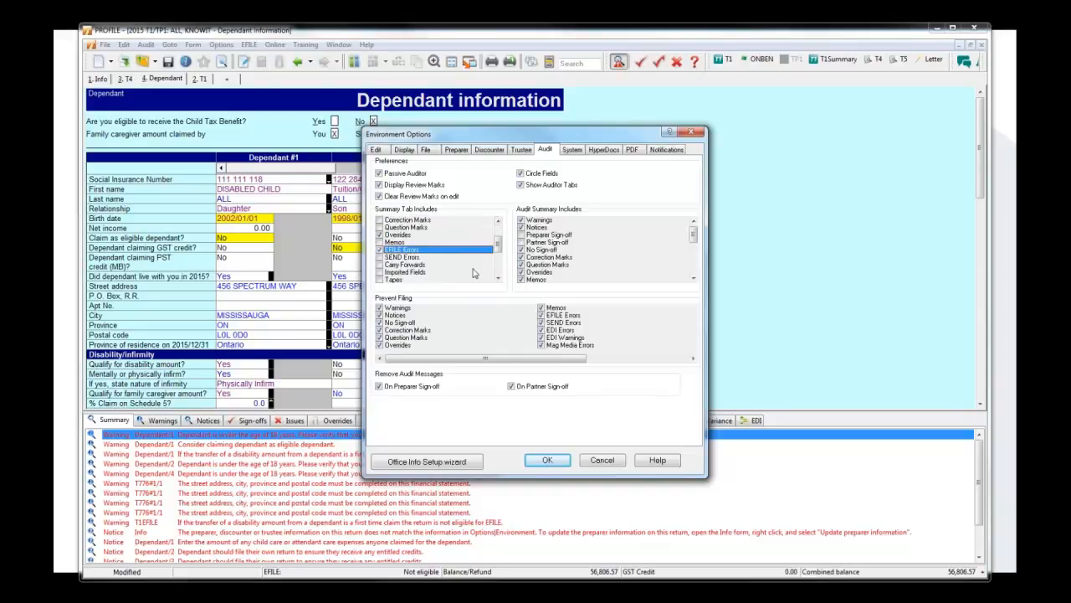
{"action": "left_click", "coordinate": [499, 278]}
{"action": "left_click", "coordinate": [499, 278]}
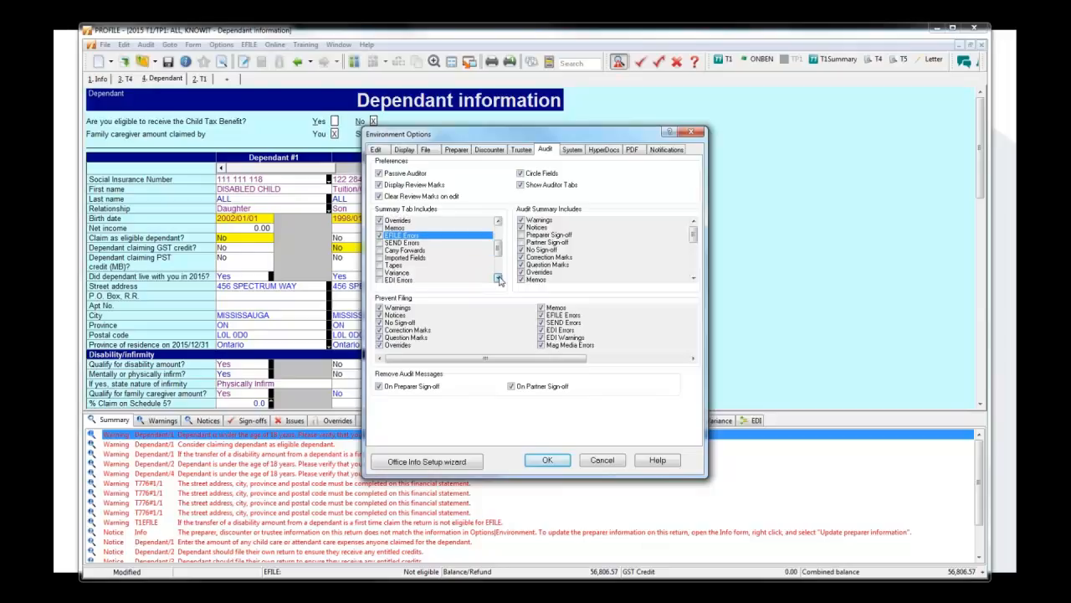
{"action": "left_click", "coordinate": [499, 278]}
{"action": "left_click", "coordinate": [499, 278]}
{"action": "left_click", "coordinate": [499, 278]}
{"action": "left_click", "coordinate": [499, 278]}
{"action": "left_click", "coordinate": [499, 278]}
{"action": "left_click", "coordinate": [499, 278]}
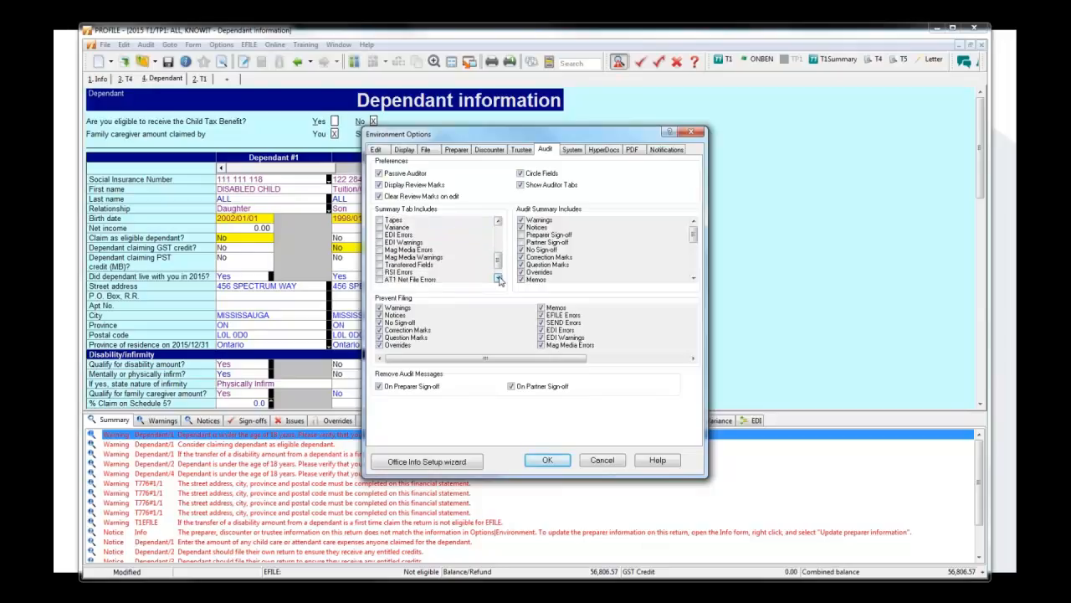
{"action": "left_click", "coordinate": [499, 278]}
{"action": "left_click", "coordinate": [499, 278]}
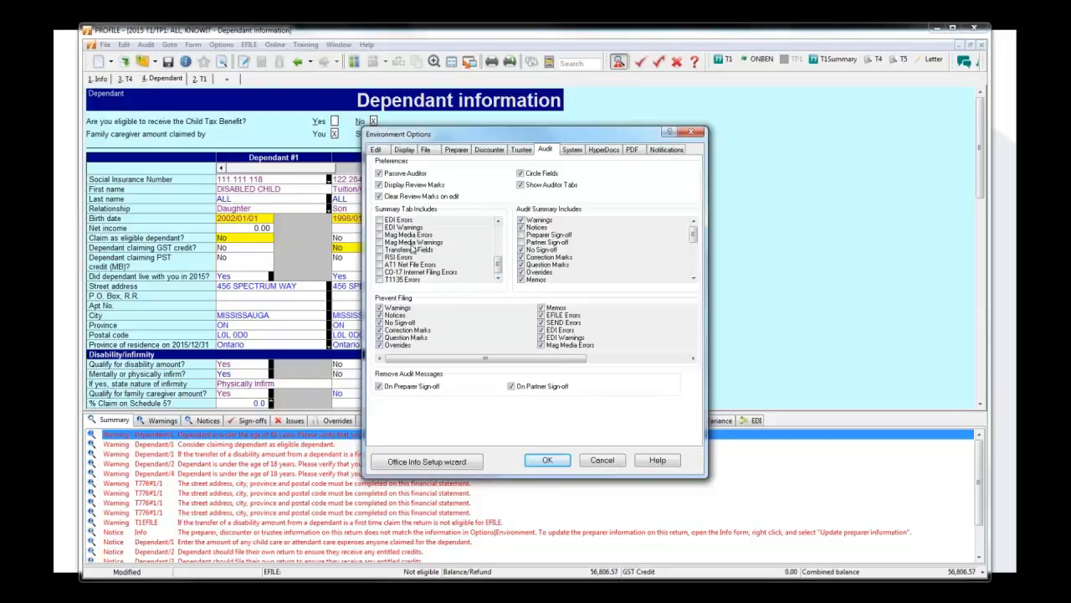
{"action": "left_click", "coordinate": [499, 239]}
{"action": "left_click", "coordinate": [500, 237]}
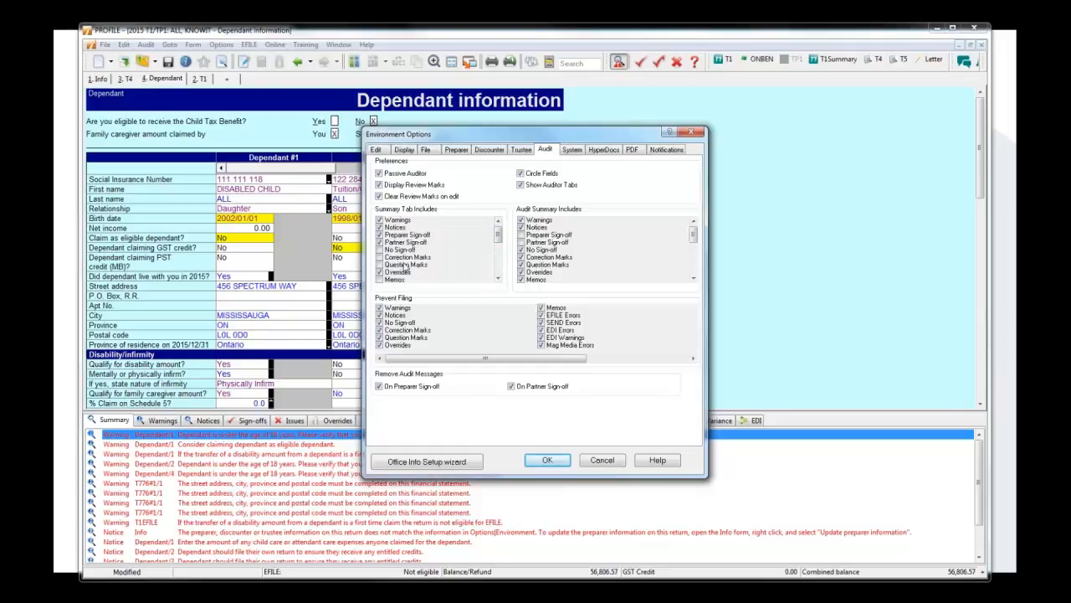
{"action": "left_click", "coordinate": [548, 460]}
{"action": "left_click", "coordinate": [506, 374]}
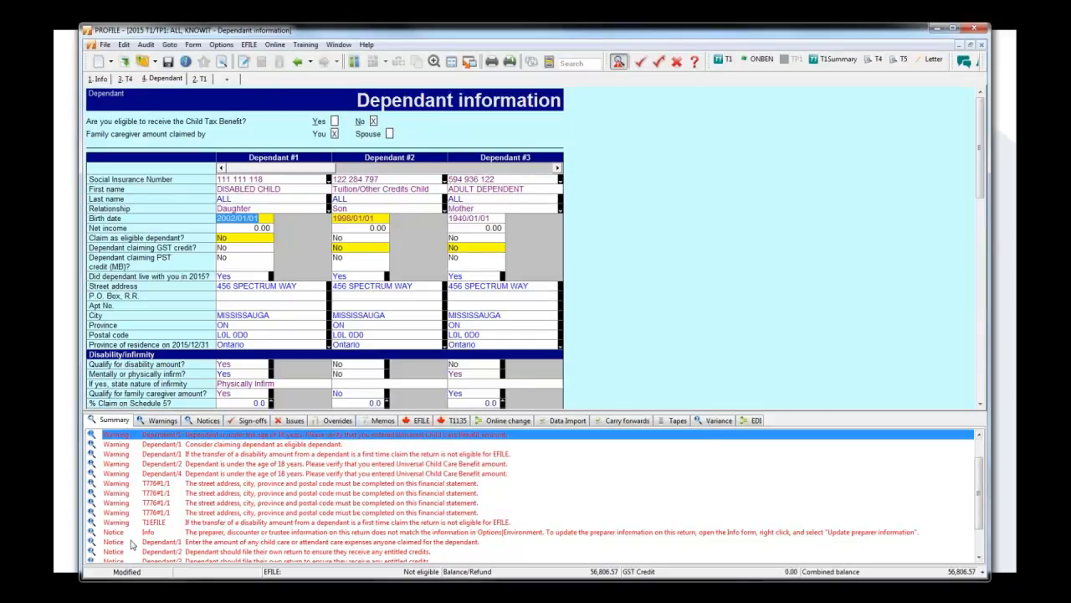
Set Claim as eligible dependant to Yes for Dependant #1 on the Dependant information form.
{"action": "left_click", "coordinate": [981, 552]}
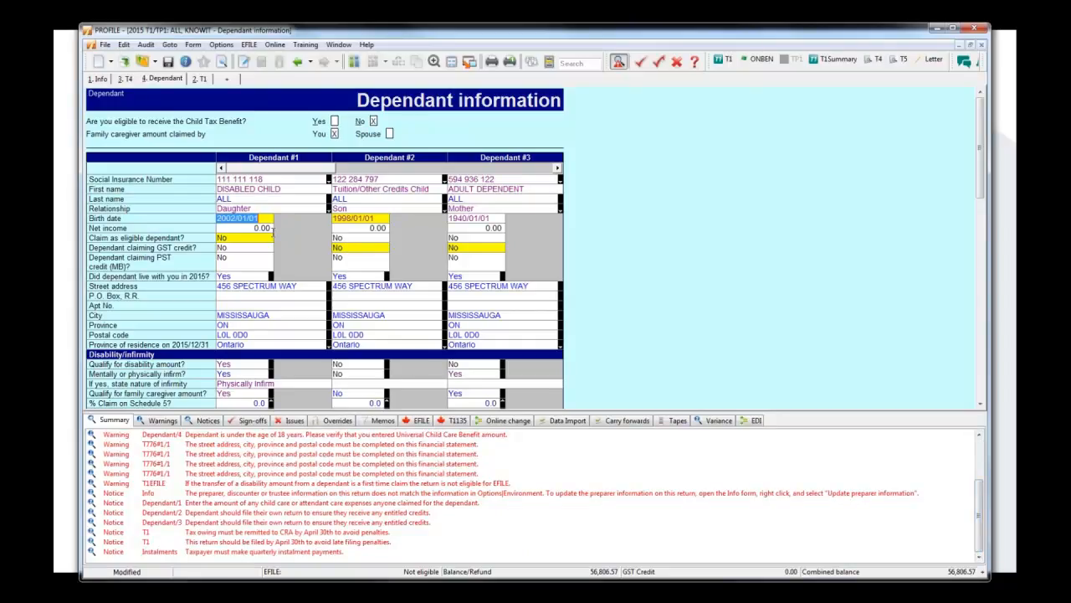
{"action": "right_click", "coordinate": [261, 219]}
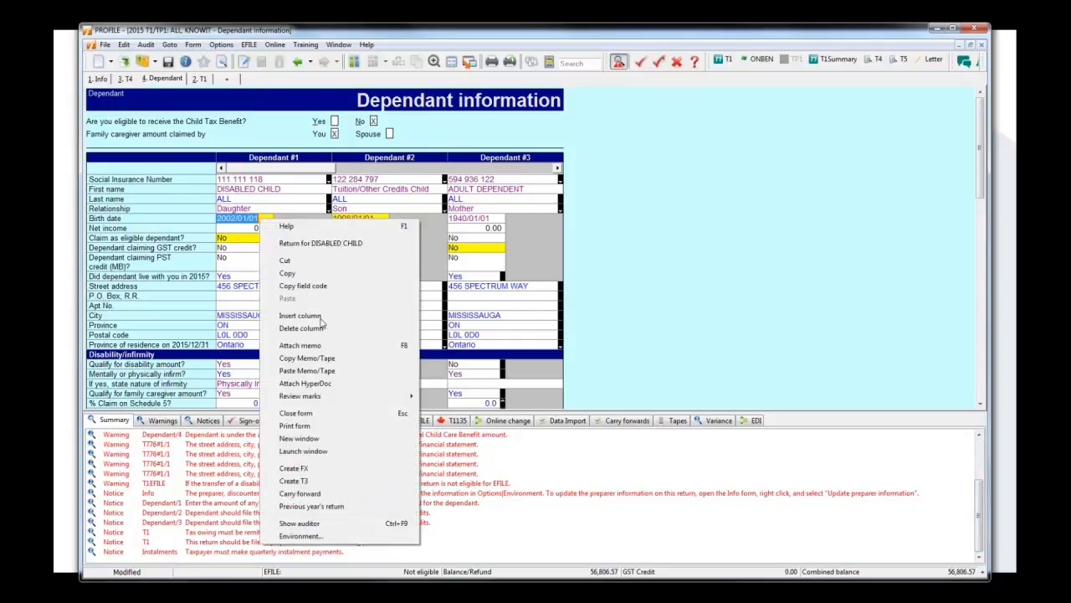
{"action": "left_click", "coordinate": [234, 238]}
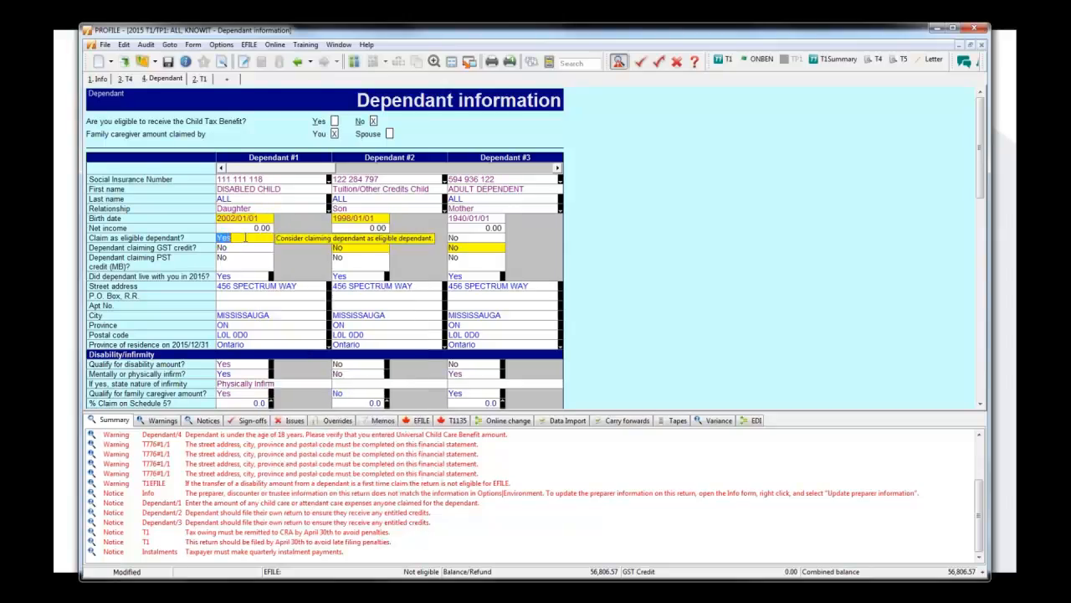
{"action": "left_click", "coordinate": [247, 199]}
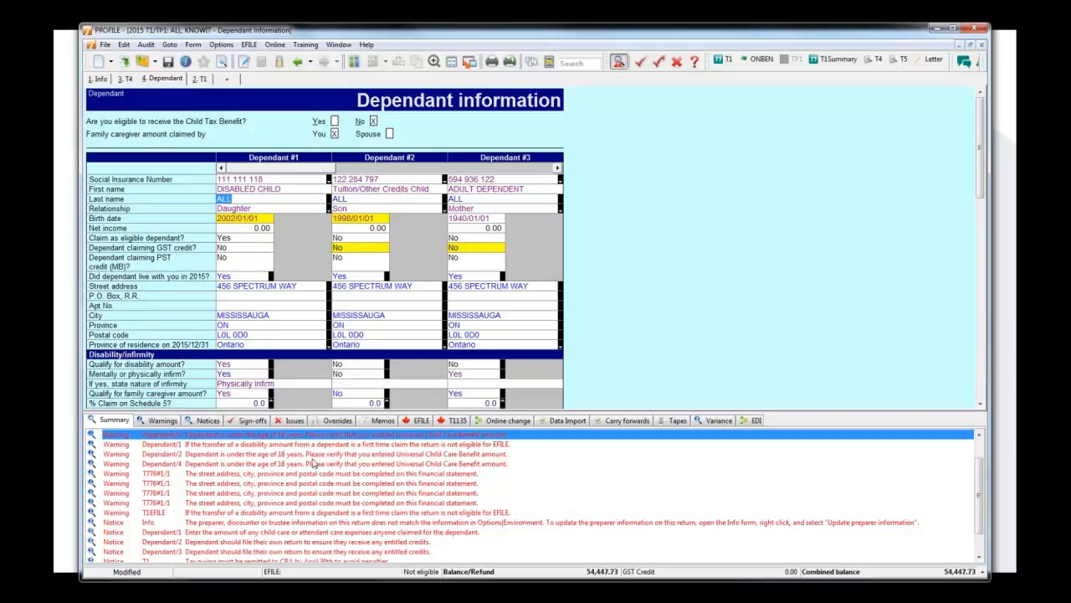
Override line 121, interest and other investment income, with 2.00 on the T1 jacket while showing the auditor's overrides.
{"action": "left_click", "coordinate": [337, 421]}
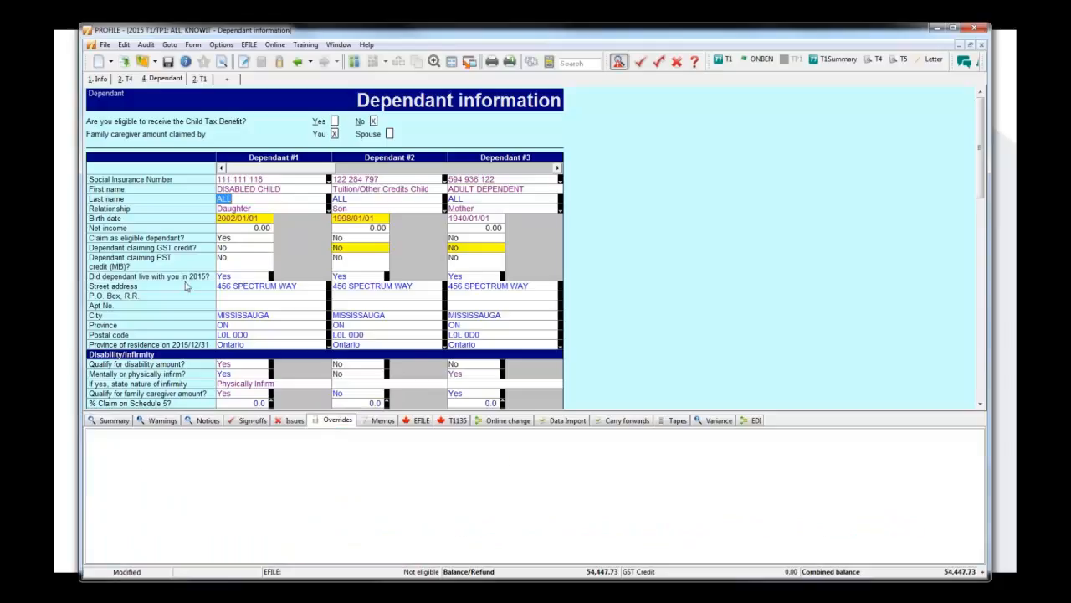
{"action": "left_click", "coordinate": [201, 78]}
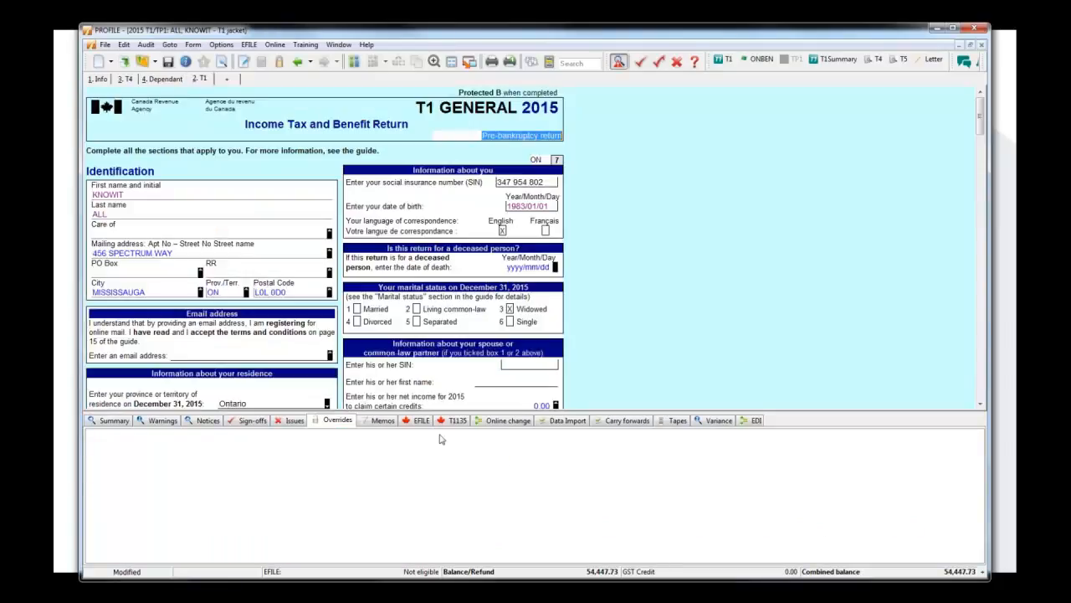
{"action": "scroll", "coordinate": [743, 366], "scroll_direction": "down", "scroll_amount": 2}
{"action": "scroll", "coordinate": [743, 367], "scroll_direction": "down", "scroll_amount": 15}
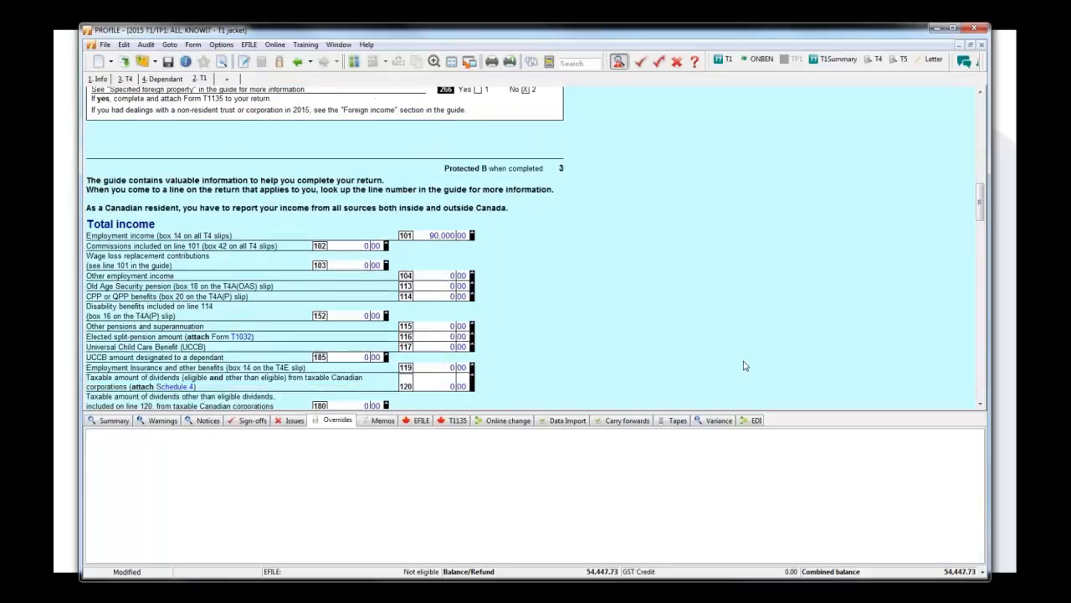
{"action": "left_click", "coordinate": [461, 293]}
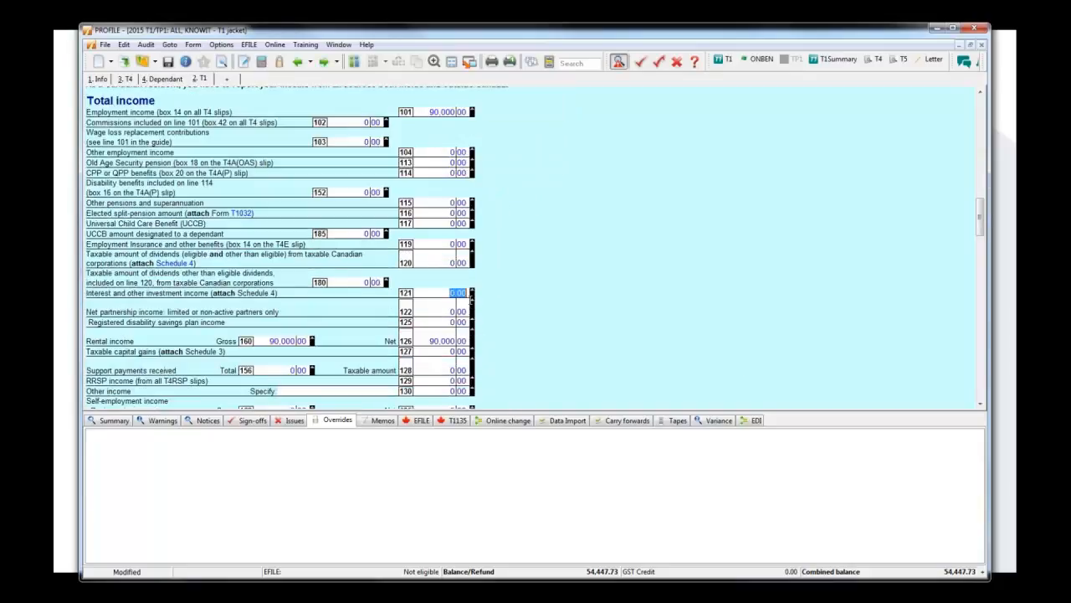
{"action": "type", "text": "2"}
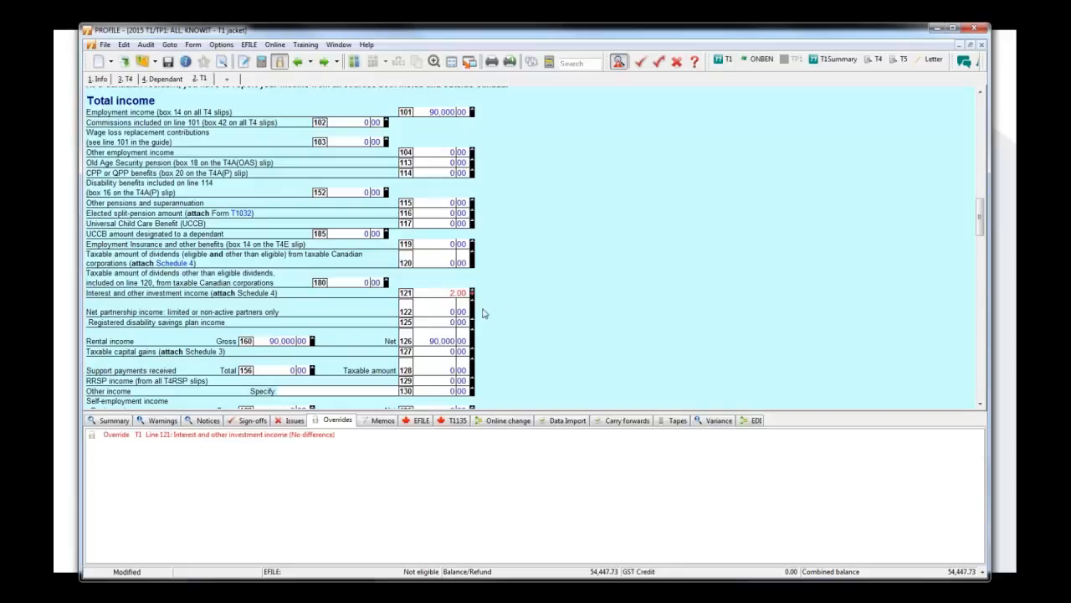
{"action": "left_click", "coordinate": [446, 313]}
Examine the line 121 override in the auditor's Summary and Overrides lists, and jump from its Summary entry to the field.
{"action": "left_click", "coordinate": [118, 423]}
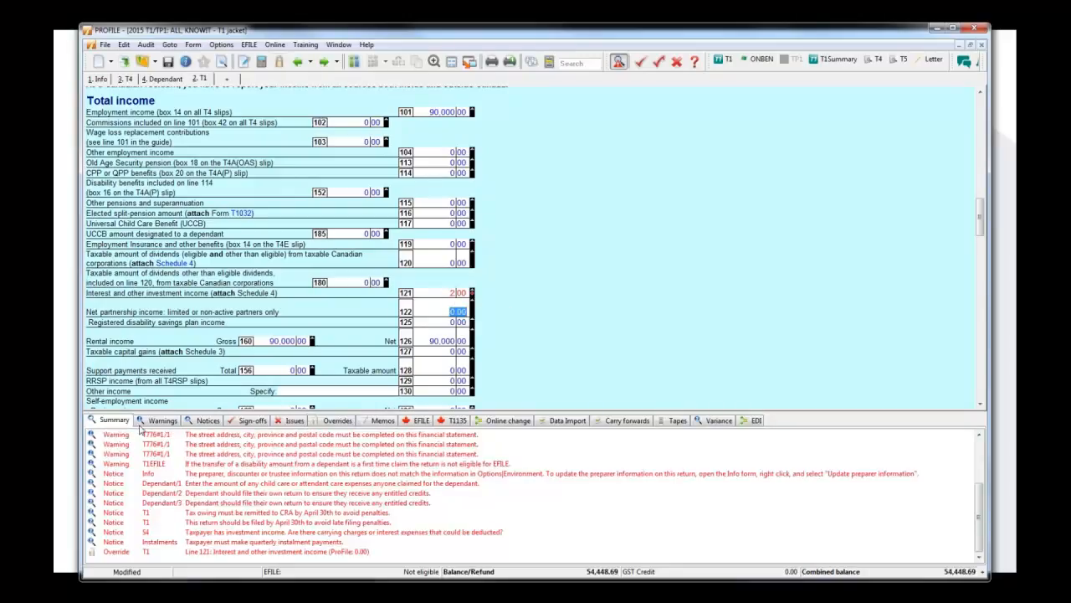
{"action": "left_click", "coordinate": [325, 552]}
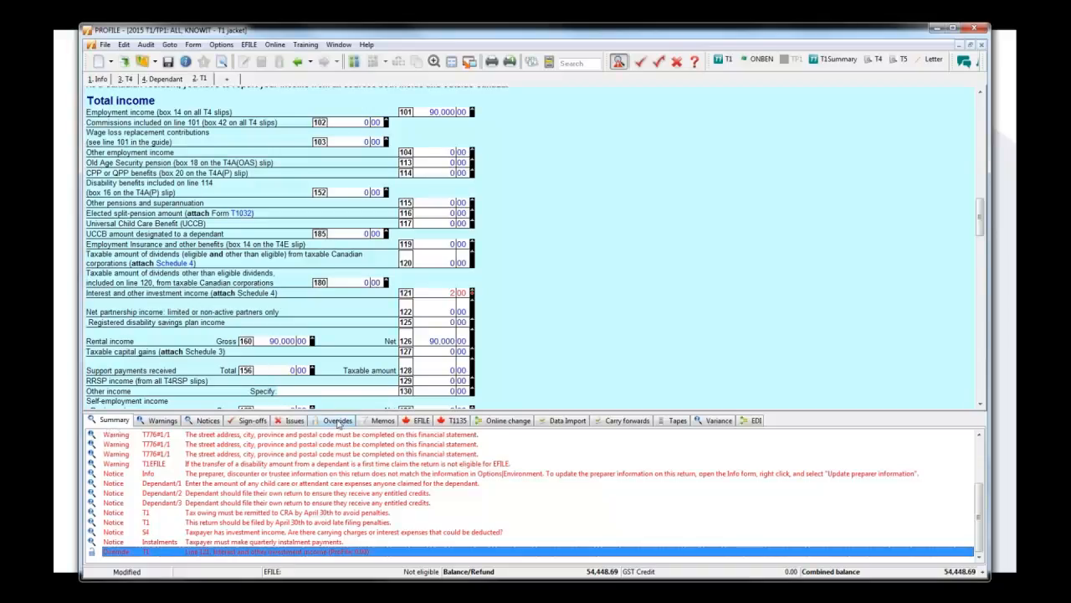
{"action": "left_click", "coordinate": [337, 421]}
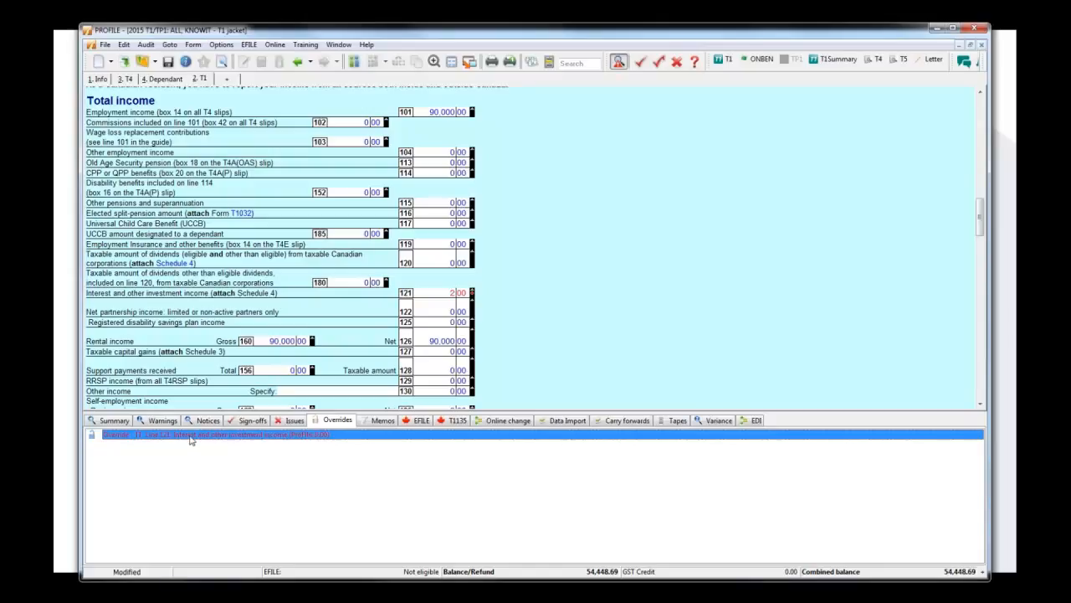
{"action": "left_click", "coordinate": [118, 421]}
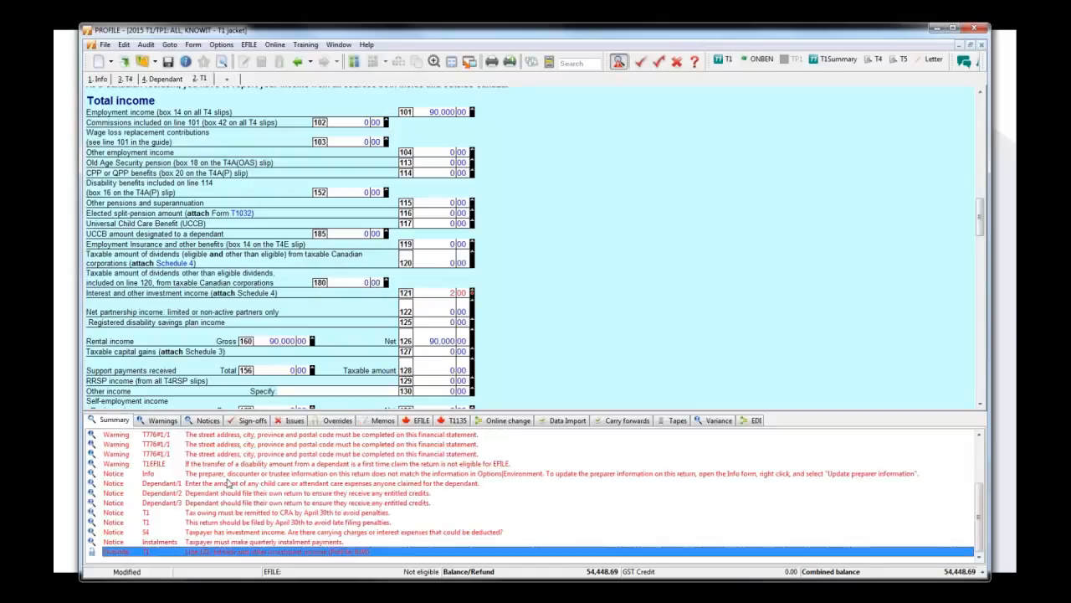
{"action": "double_click", "coordinate": [242, 553]}
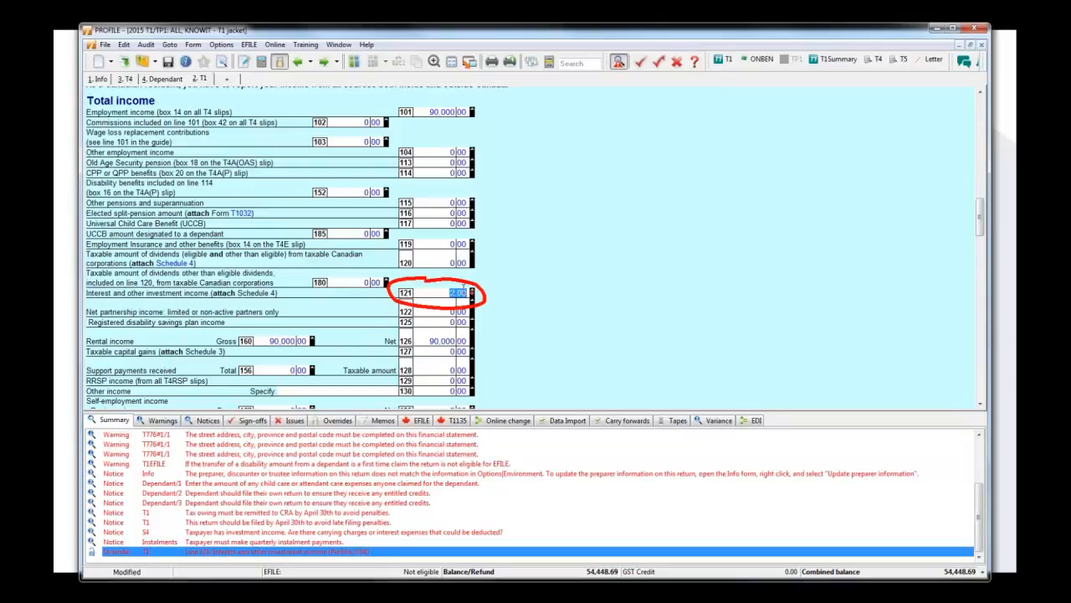
Remove the override from line 121 on the T1 jacket and view the field's available commands.
{"action": "left_click", "coordinate": [444, 293]}
{"action": "key", "text": "F2"}
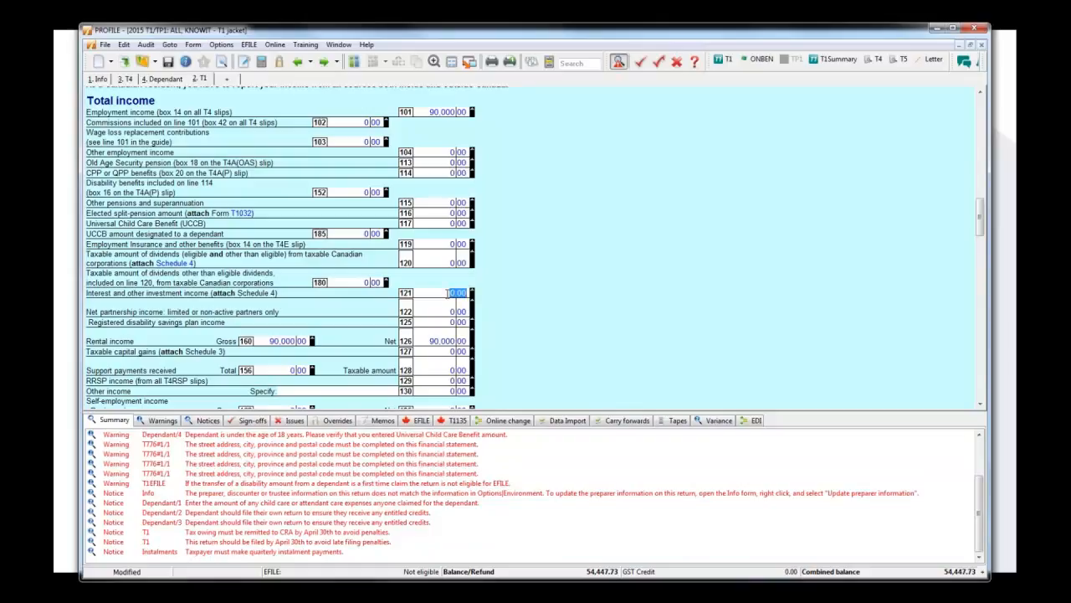
{"action": "right_click", "coordinate": [446, 293]}
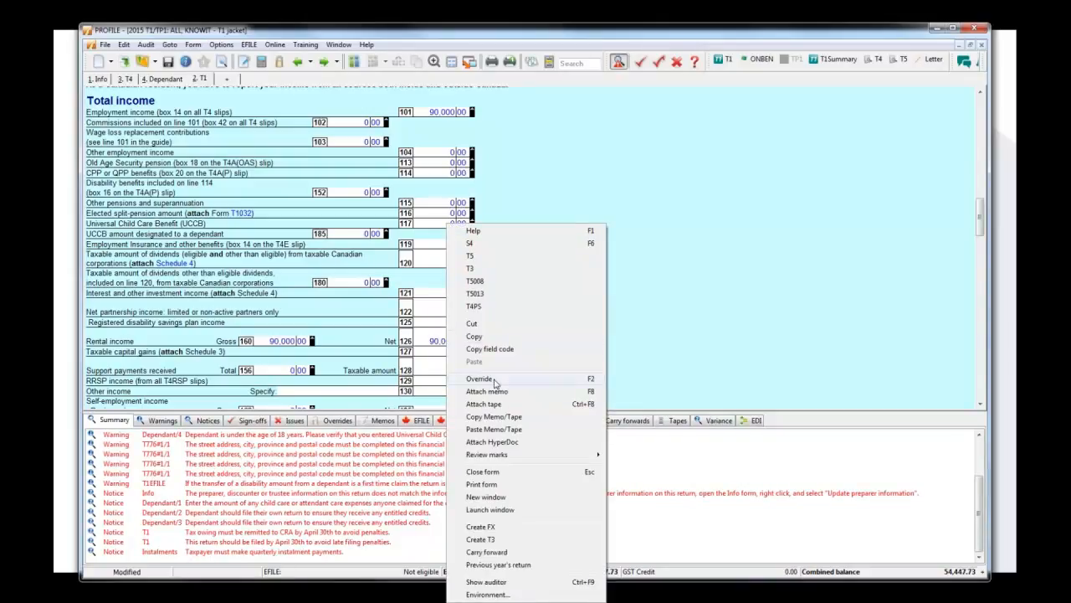
{"action": "left_click", "coordinate": [755, 297]}
Exclude RSI Errors from the Audit Summary in the audit environment options.
{"action": "left_click", "coordinate": [221, 45]}
{"action": "left_click", "coordinate": [238, 58]}
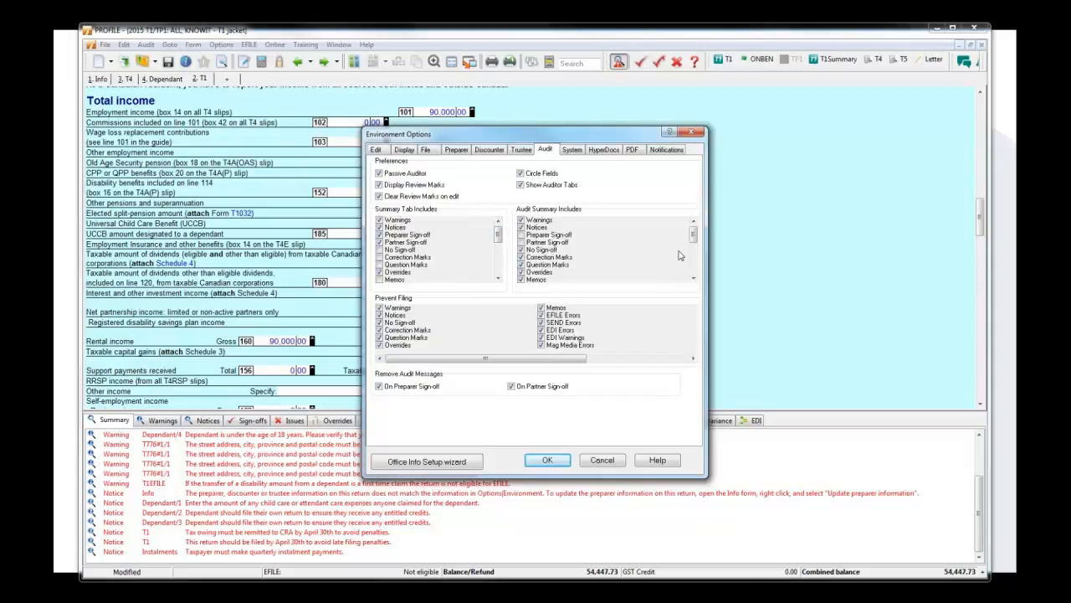
{"action": "left_click_drag", "start_coordinate": [694, 242], "coordinate": [694, 276]}
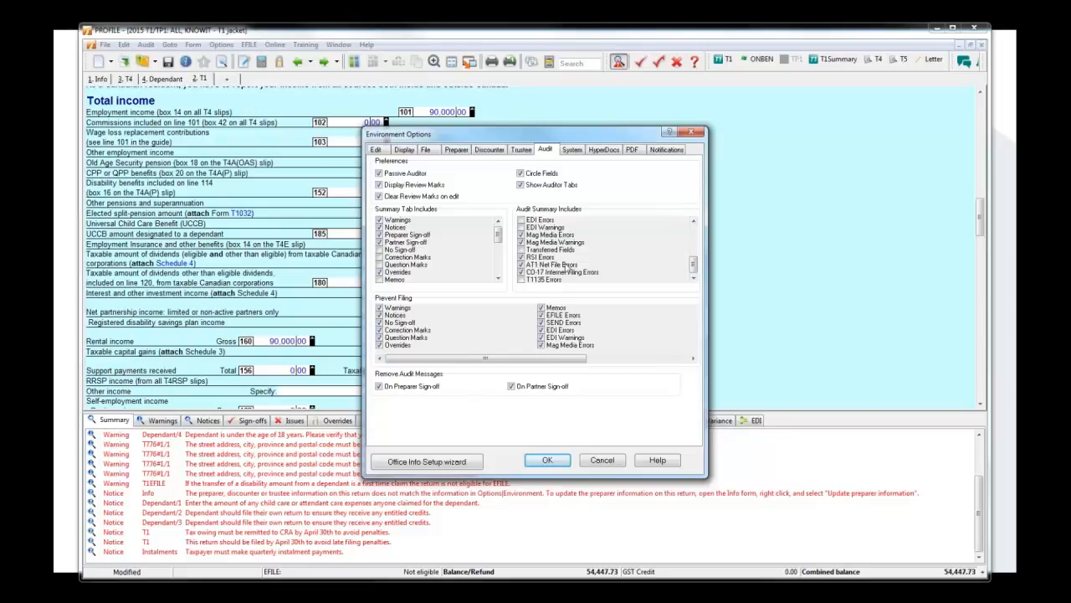
{"action": "left_click", "coordinate": [541, 258]}
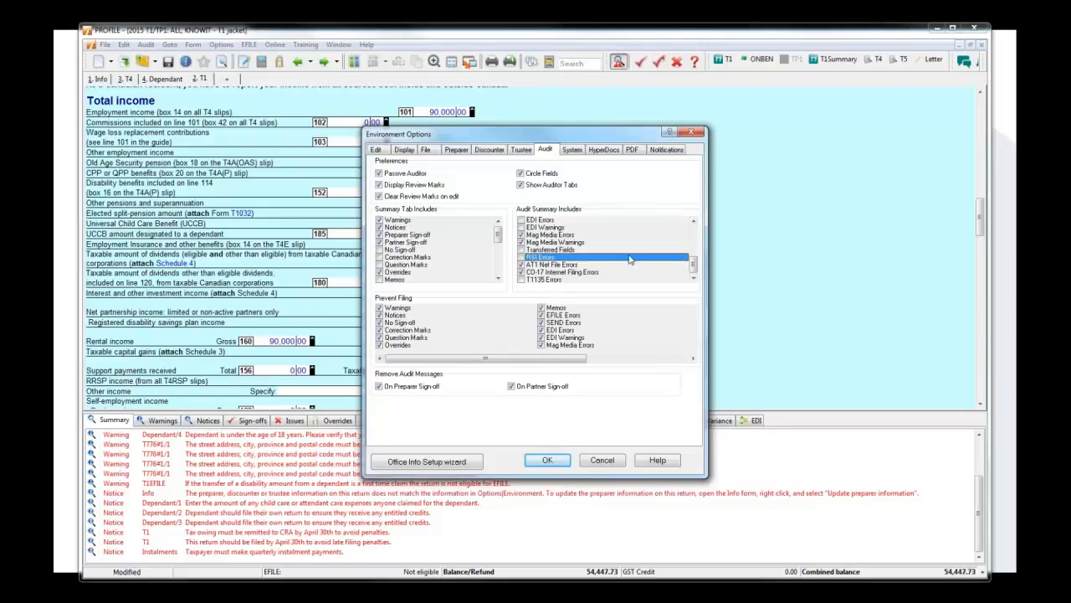
{"action": "left_click", "coordinate": [695, 239]}
{"action": "left_click", "coordinate": [695, 239]}
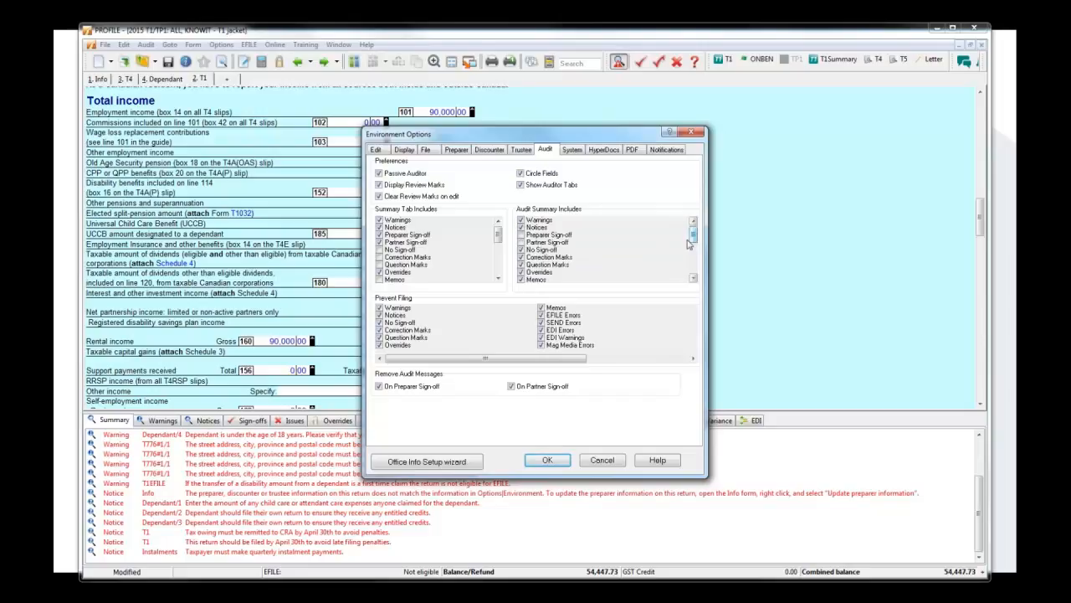
Exclude Correction Marks, Question Marks, Overrides and Memos from the Audit Summary and save the environment options.
{"action": "left_click", "coordinate": [521, 257]}
{"action": "left_click", "coordinate": [521, 264]}
{"action": "left_click", "coordinate": [521, 272]}
{"action": "left_click", "coordinate": [521, 280]}
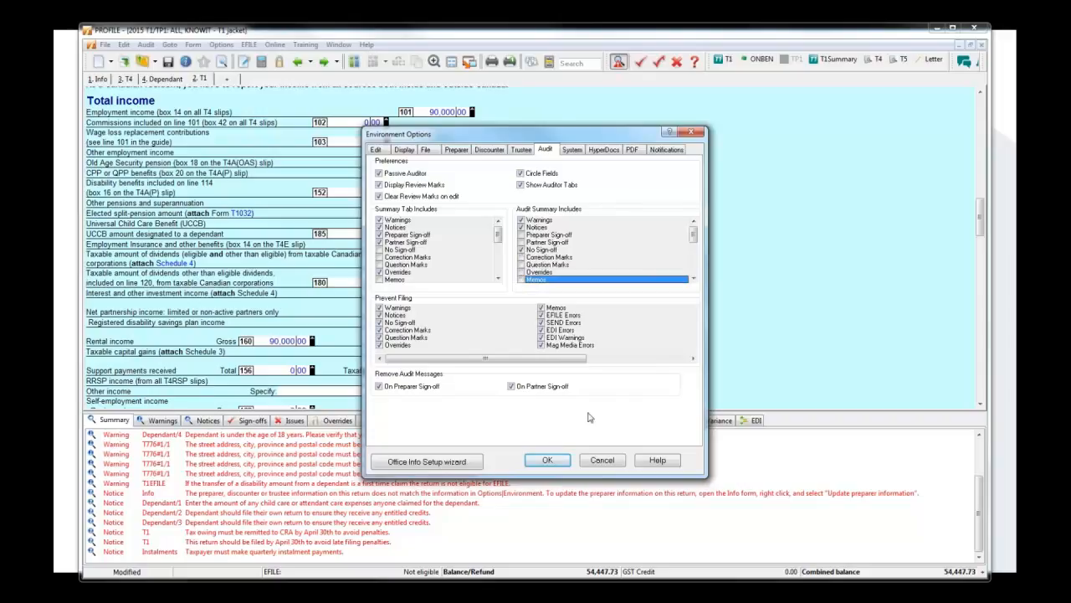
{"action": "left_click", "coordinate": [547, 461]}
{"action": "left_click", "coordinate": [514, 373]}
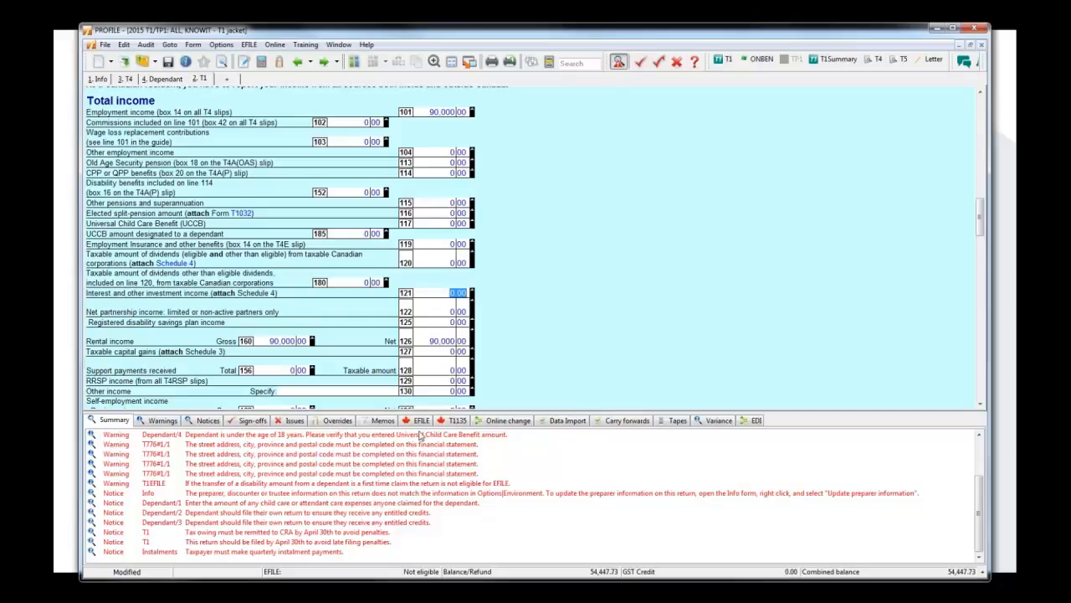
Reopen the audit environment options and review all the items that can prevent filing.
{"action": "left_click", "coordinate": [223, 45]}
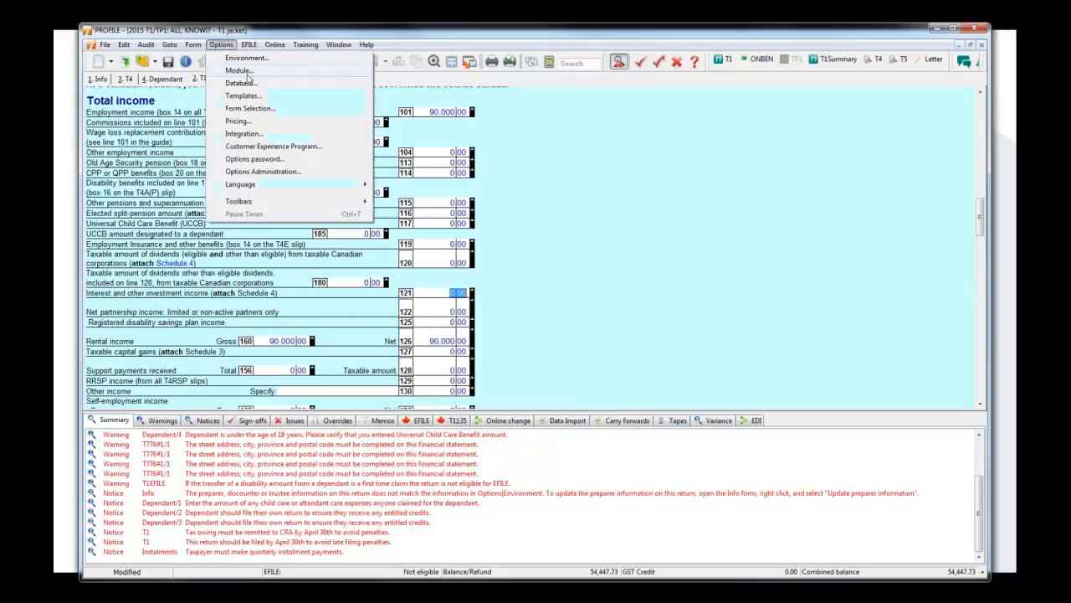
{"action": "left_click", "coordinate": [242, 68]}
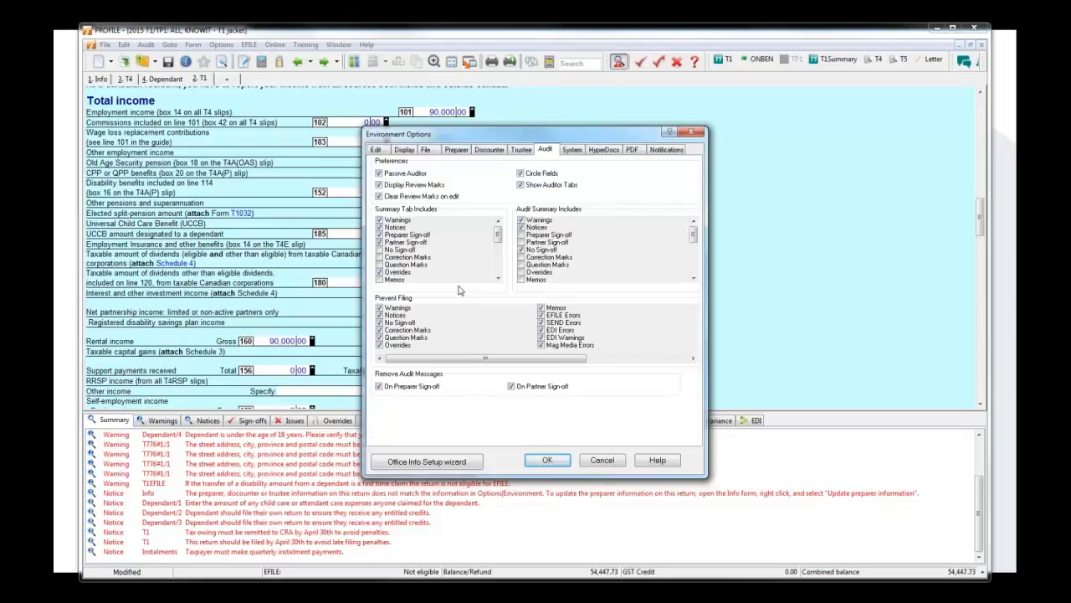
{"action": "left_click", "coordinate": [675, 361]}
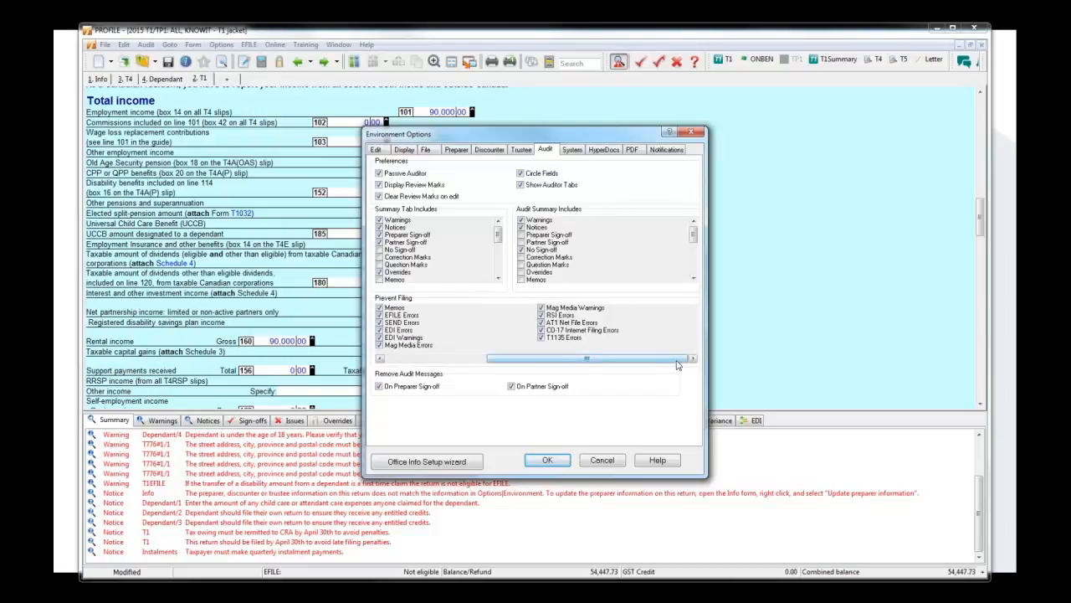
{"action": "left_click_drag", "start_coordinate": [678, 365], "coordinate": [567, 370]}
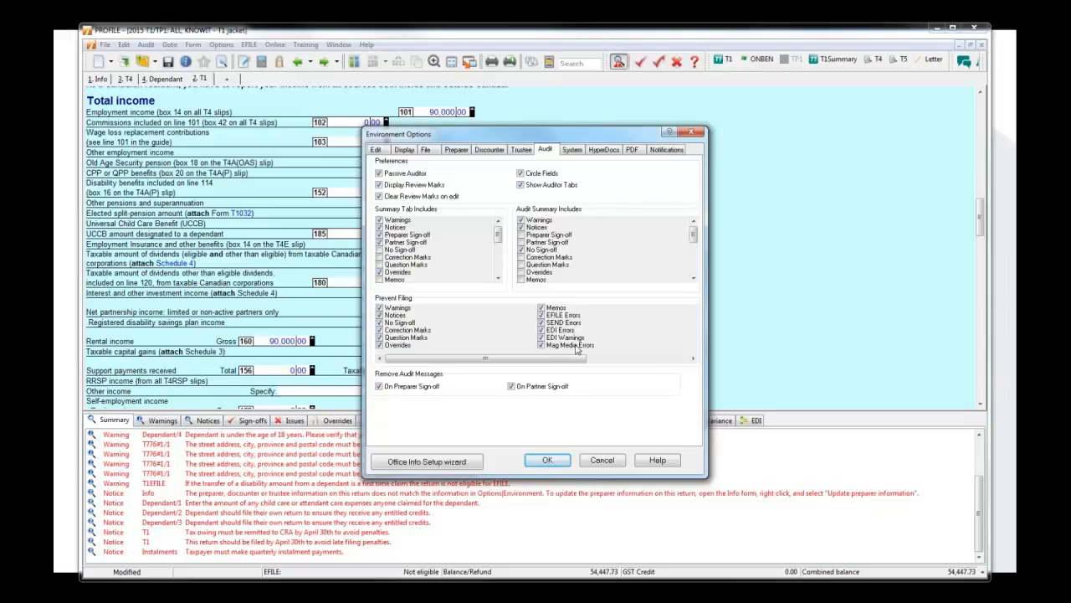
{"action": "left_click", "coordinate": [670, 360]}
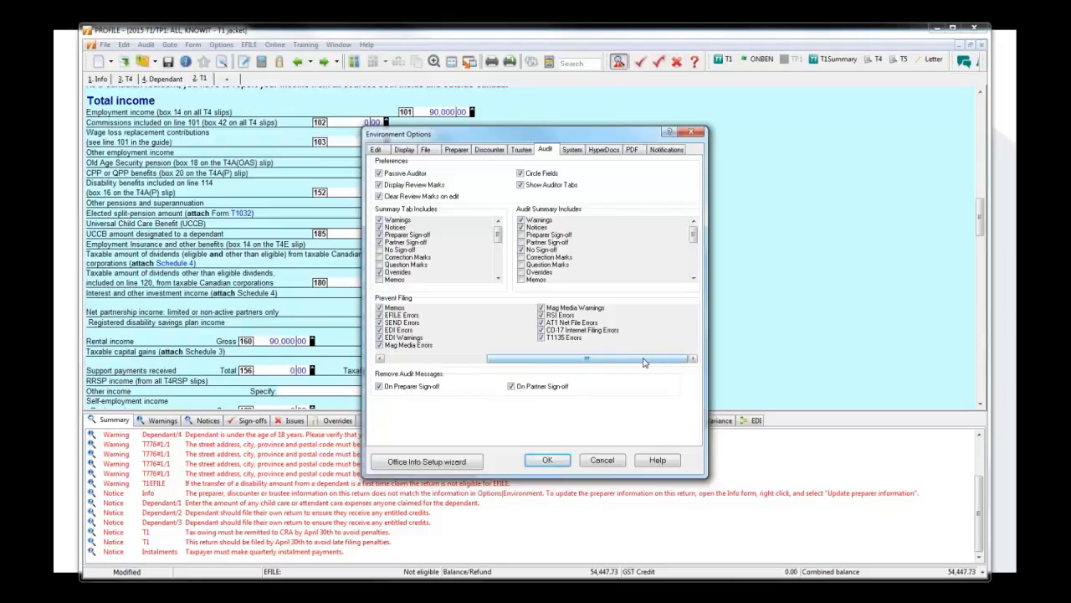
{"action": "left_click_drag", "start_coordinate": [644, 361], "coordinate": [675, 364]}
{"action": "left_click_drag", "start_coordinate": [638, 362], "coordinate": [519, 361]}
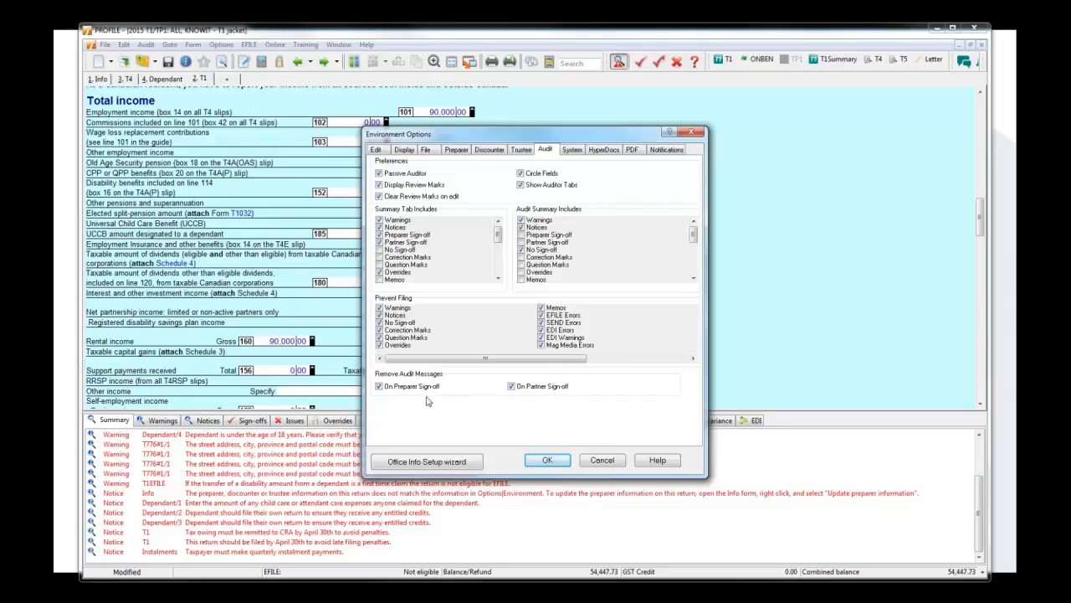
Close the environment options without saving and view the program's version information.
{"action": "left_click", "coordinate": [602, 460]}
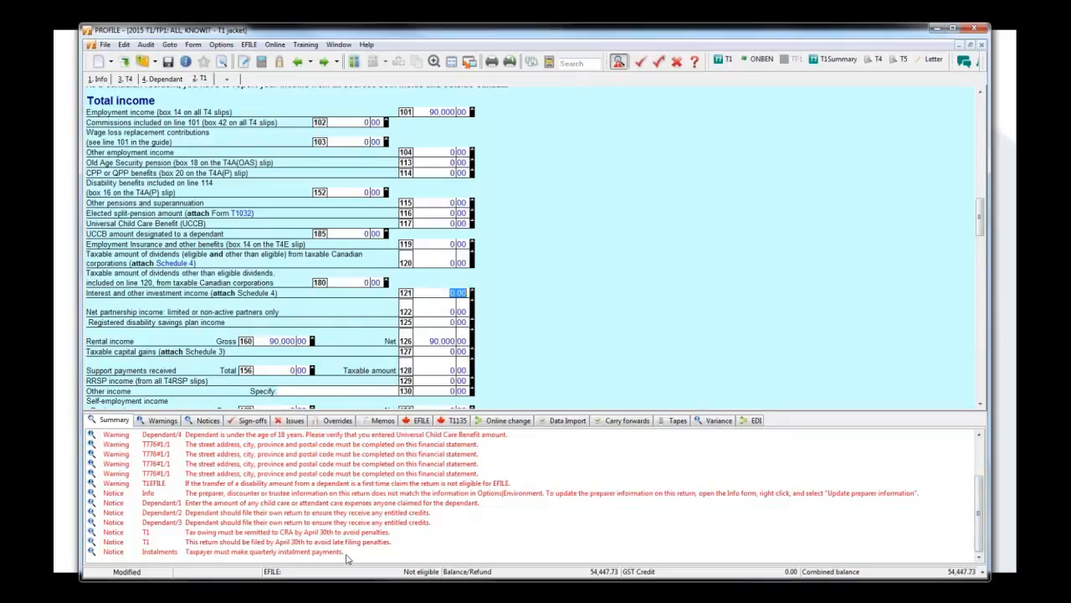
{"action": "left_click", "coordinate": [366, 44]}
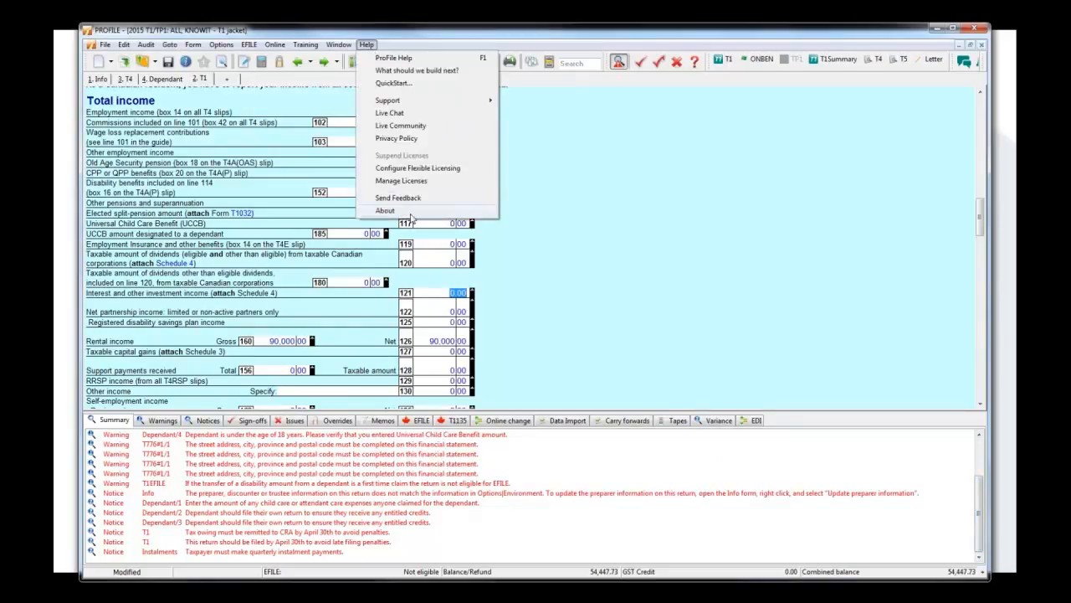
{"action": "left_click", "coordinate": [411, 214]}
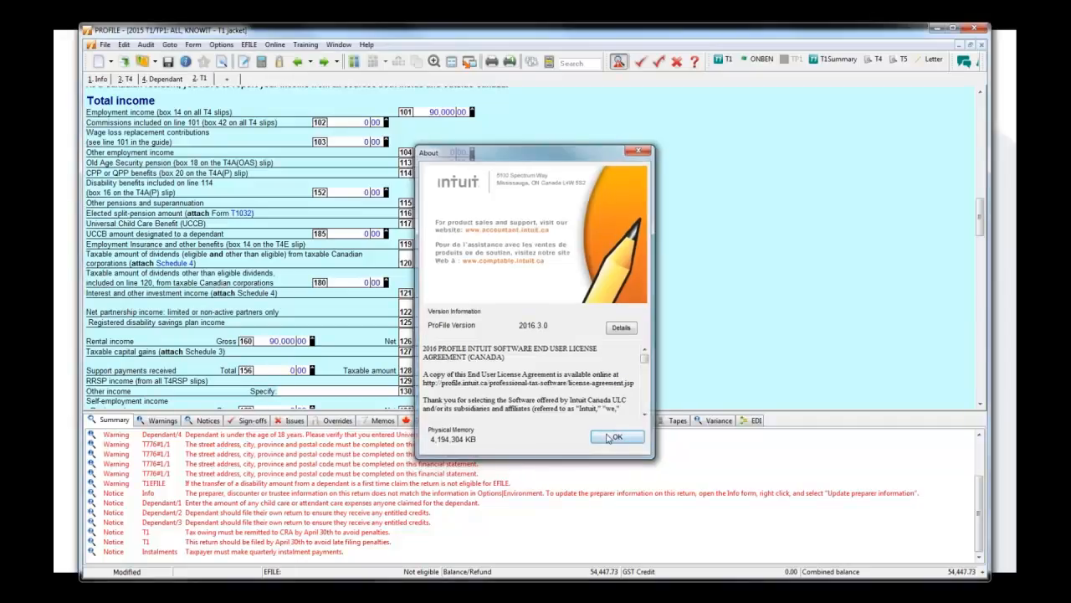
{"action": "left_click", "coordinate": [613, 437]}
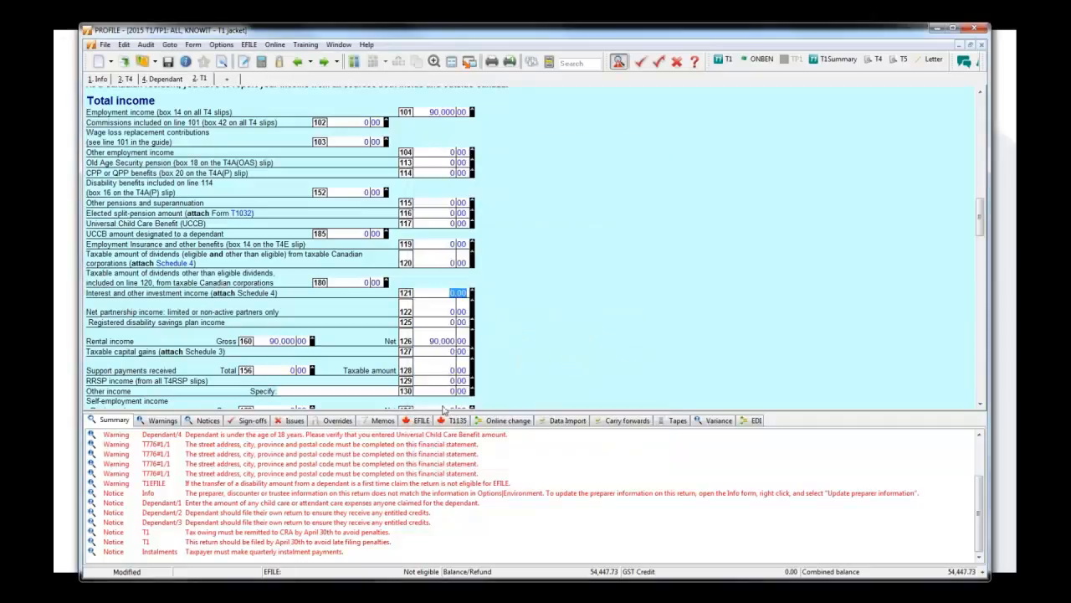
Review the filing details on the Info form and all the messages in the audit summary.
{"action": "left_click", "coordinate": [100, 79]}
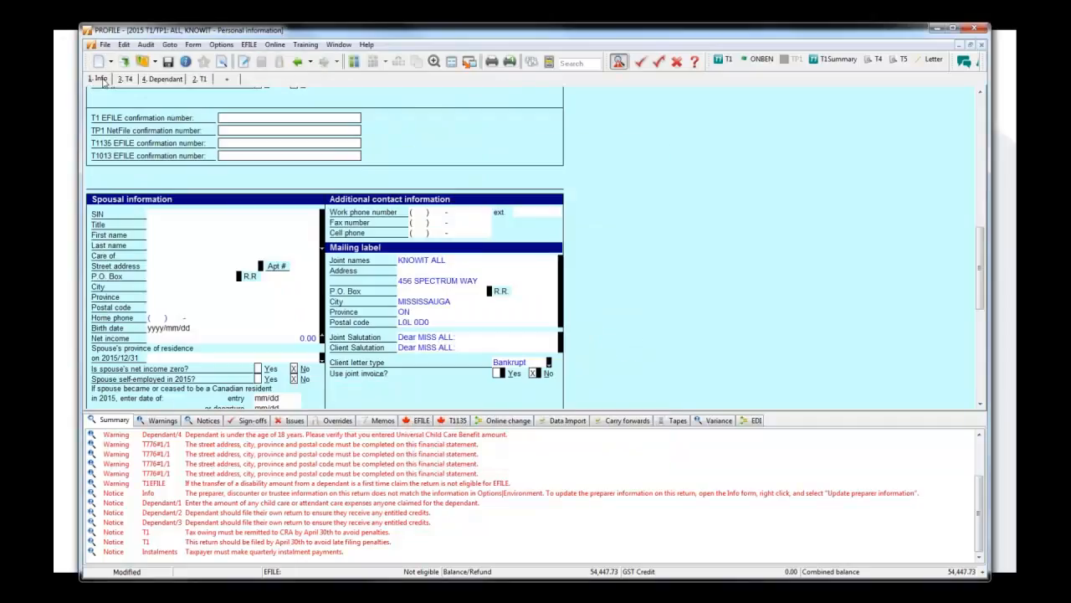
{"action": "scroll", "coordinate": [682, 309], "scroll_direction": "up", "scroll_amount": 10}
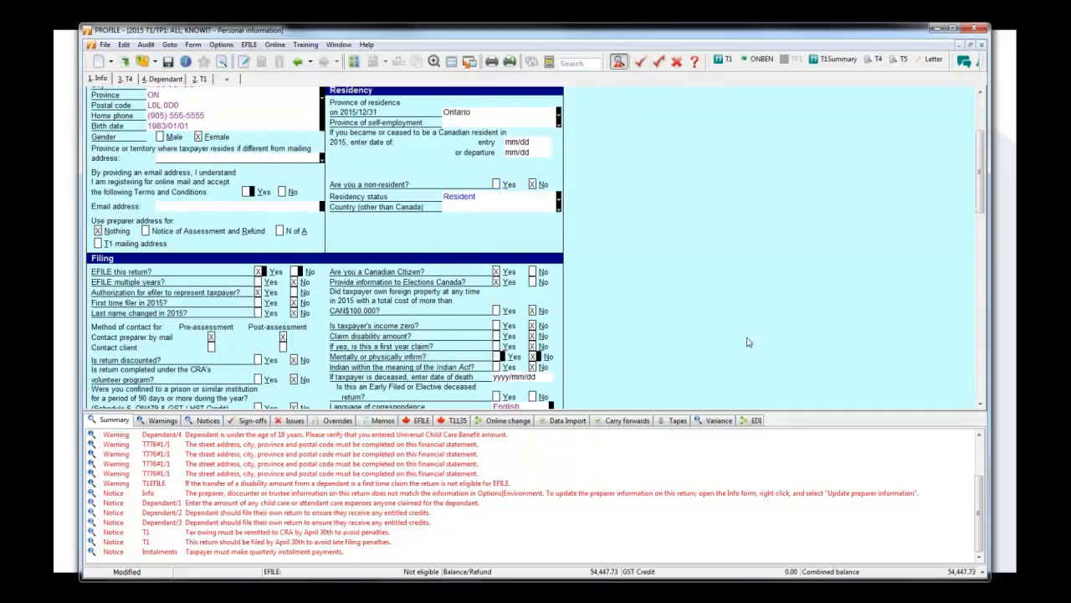
{"action": "scroll", "coordinate": [749, 341], "scroll_direction": "down", "scroll_amount": 3}
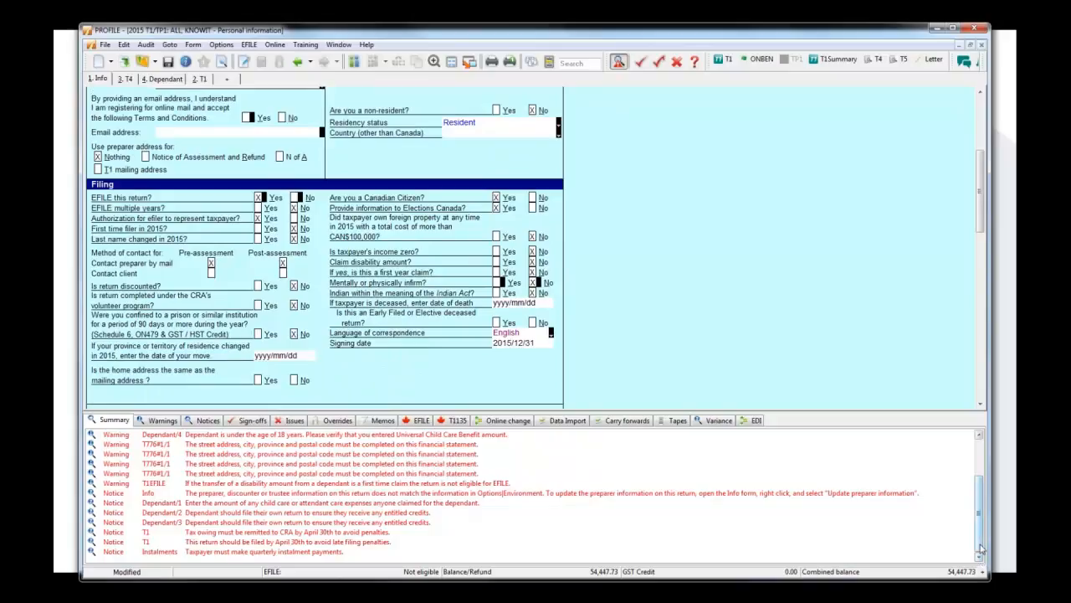
{"action": "left_click", "coordinate": [984, 460]}
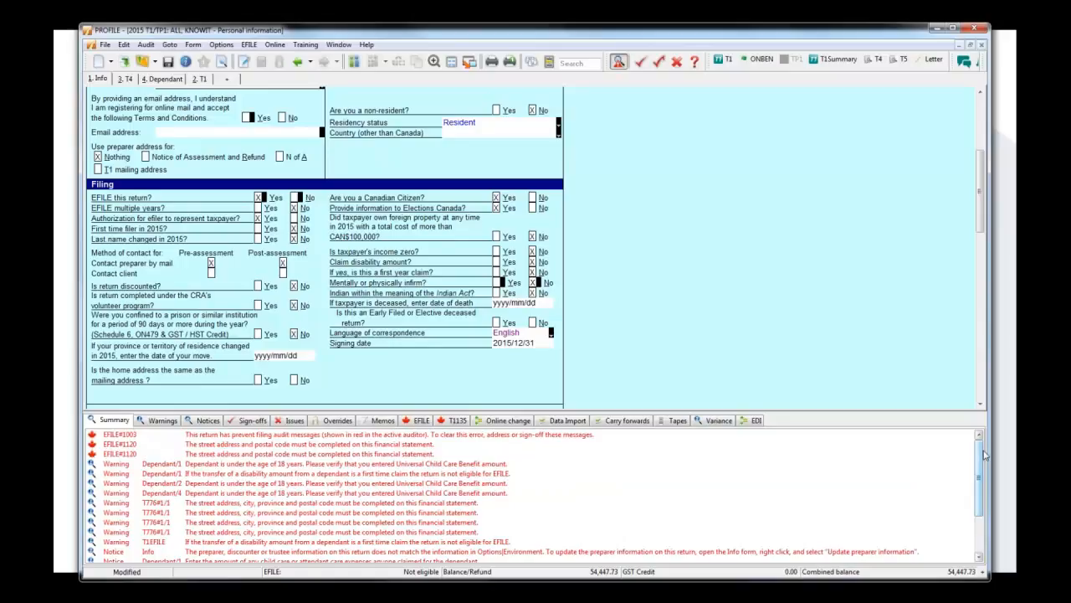
{"action": "left_click_drag", "start_coordinate": [984, 487], "coordinate": [982, 543]}
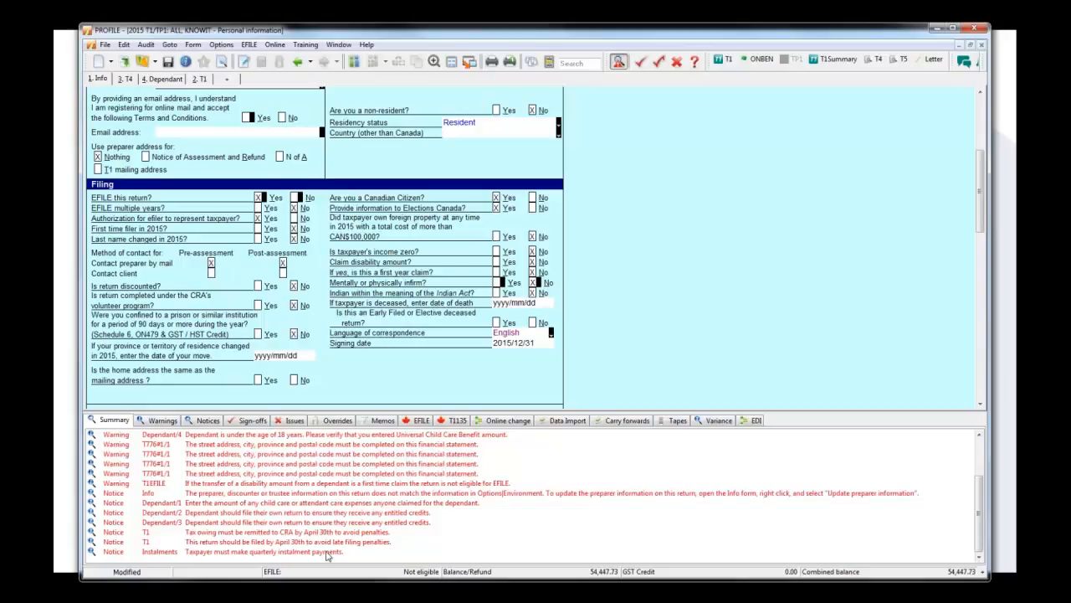
Apply Preparer Sign-off to the quarterly instalment notice and the T1 notice about filing by April 30th.
{"action": "right_click", "coordinate": [328, 553]}
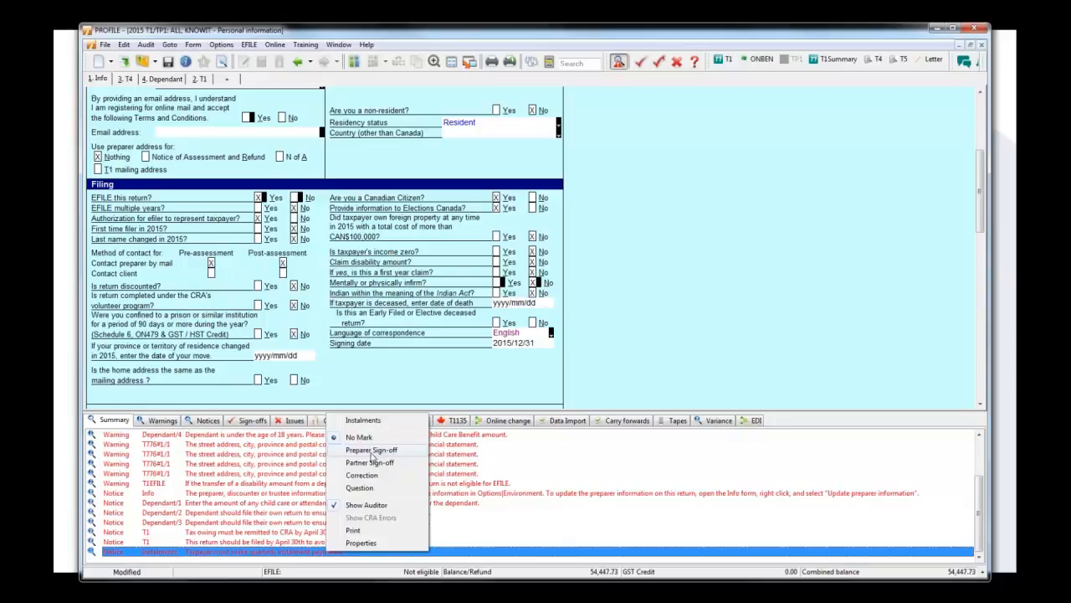
{"action": "left_click", "coordinate": [382, 452]}
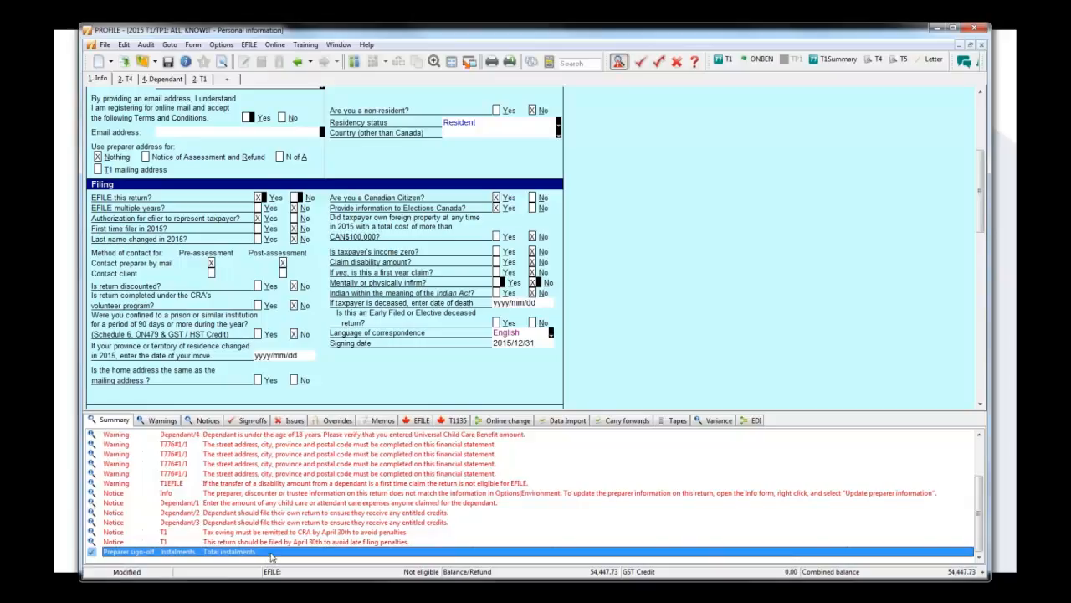
{"action": "right_click", "coordinate": [276, 543]}
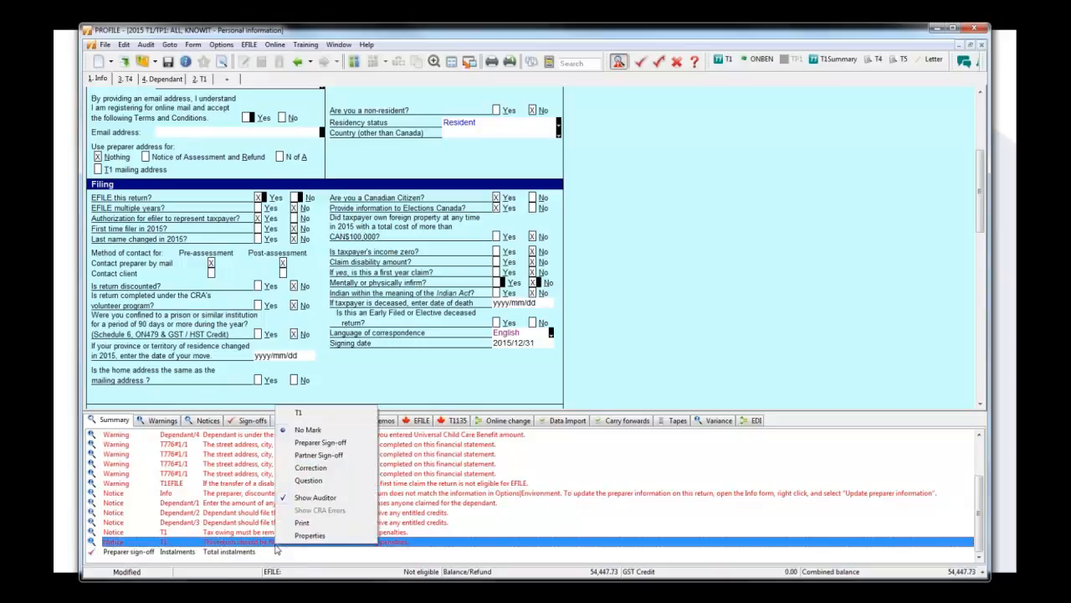
{"action": "left_click", "coordinate": [333, 444]}
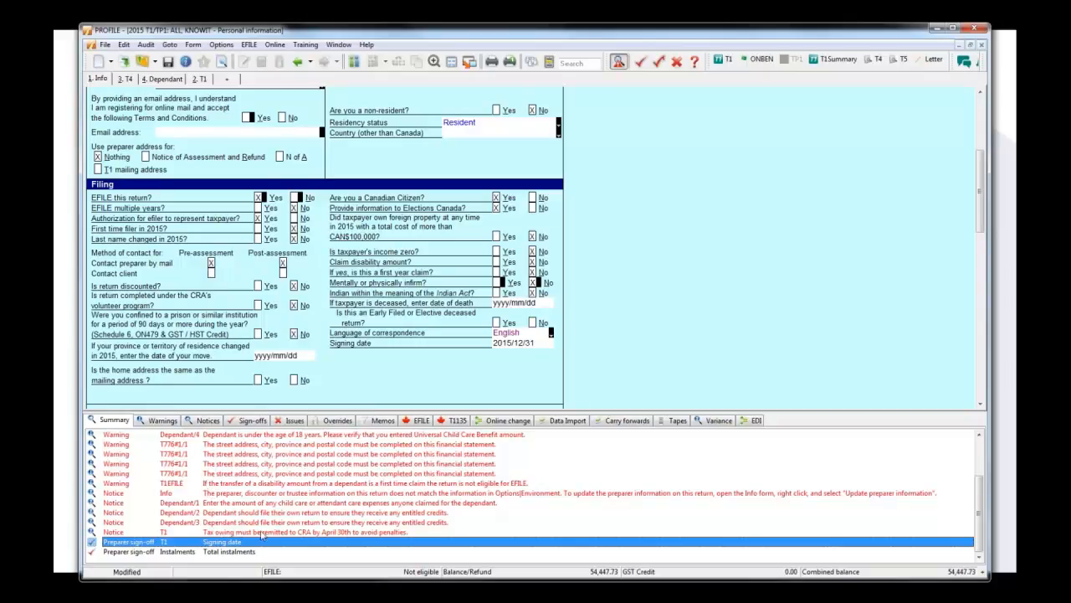
Review the Remove Audit Messages settings in the audit environment options, then close them without changes.
{"action": "left_click", "coordinate": [221, 45]}
{"action": "left_click", "coordinate": [238, 60]}
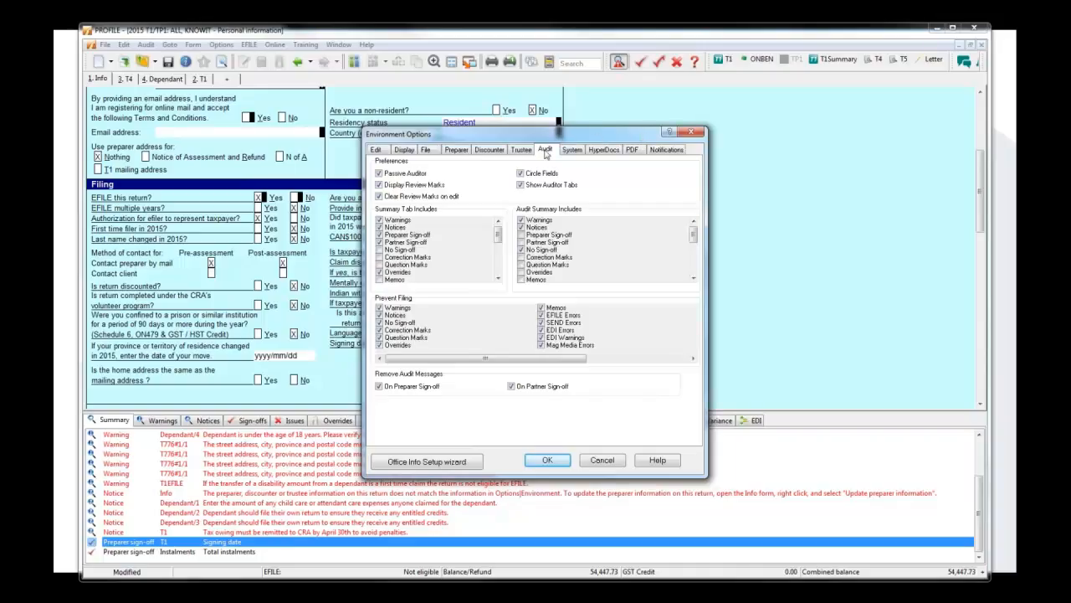
{"action": "left_click", "coordinate": [703, 134]}
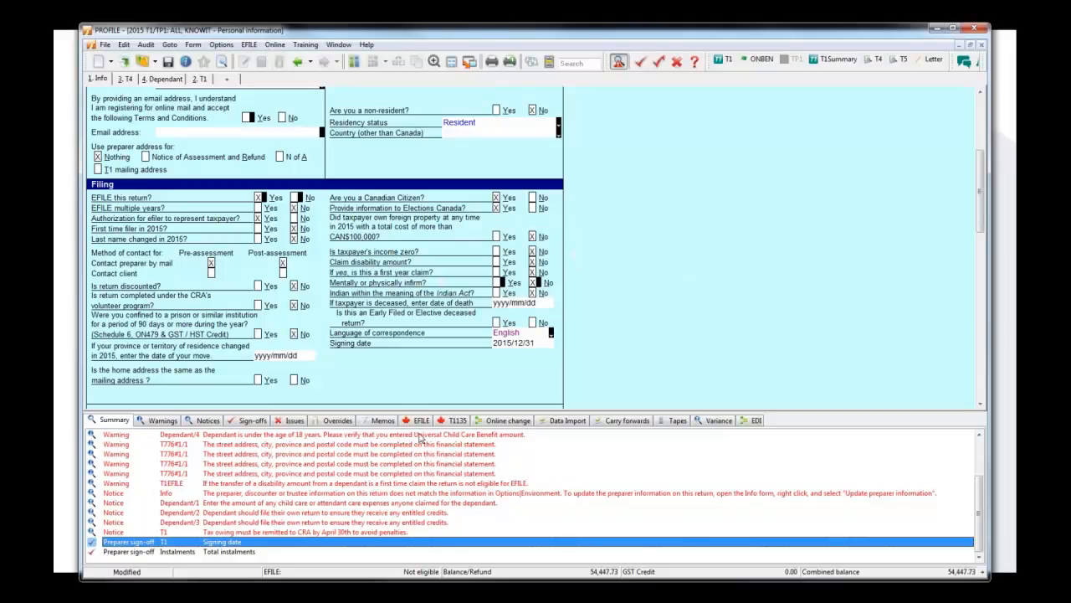
Trace the Dependant/4 age warning and the first two T776 address warnings to their source fields.
{"action": "double_click", "coordinate": [421, 438]}
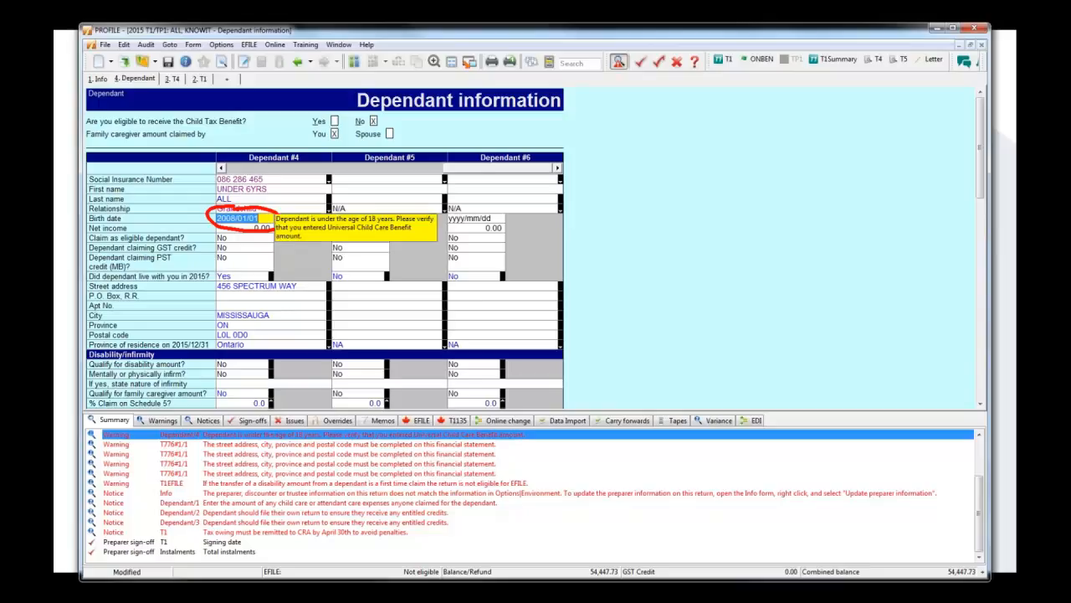
{"action": "double_click", "coordinate": [326, 446]}
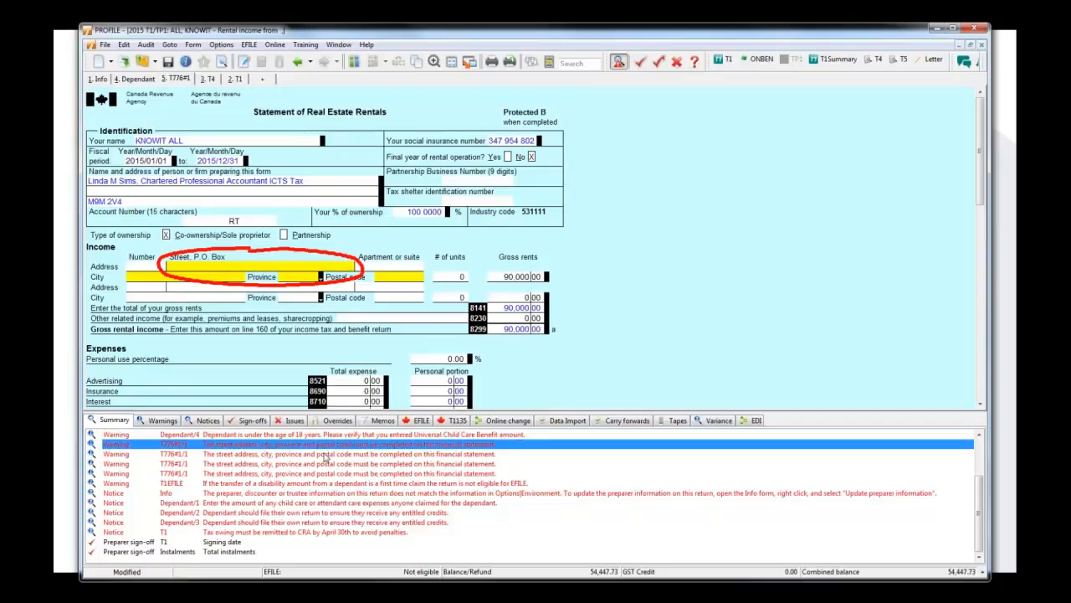
{"action": "double_click", "coordinate": [325, 455]}
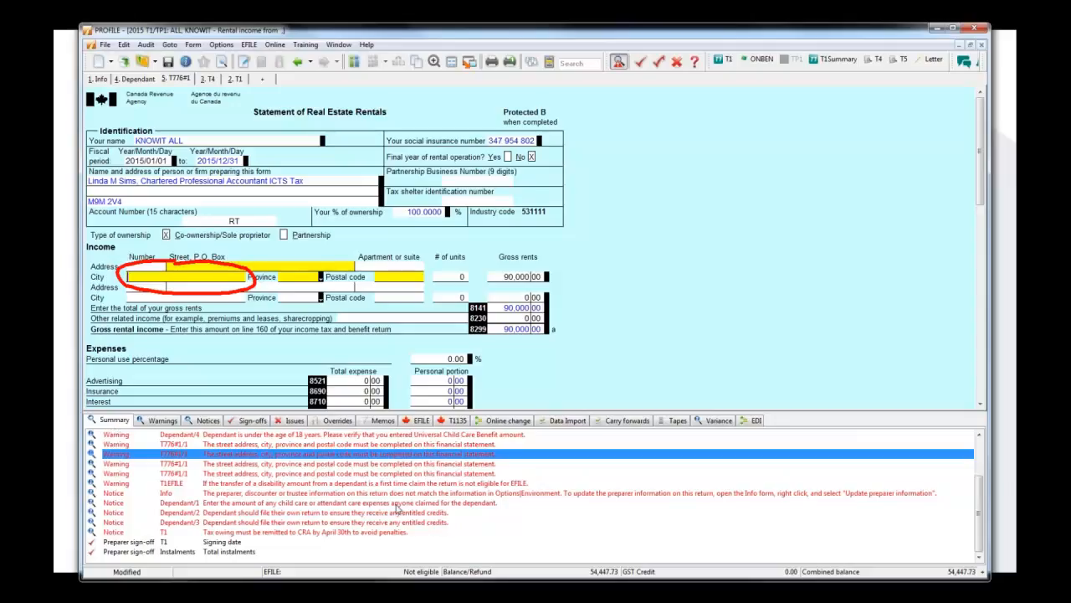
Review the auditor's warnings separately from the summary.
{"action": "left_click", "coordinate": [149, 422]}
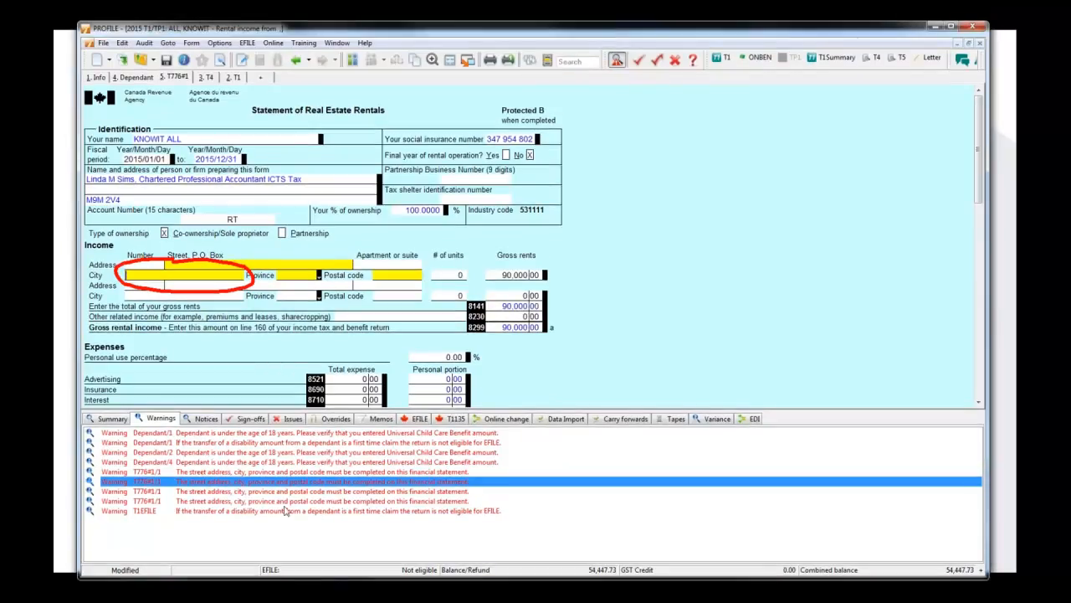
{"action": "left_click", "coordinate": [191, 421]}
{"action": "left_click", "coordinate": [170, 421]}
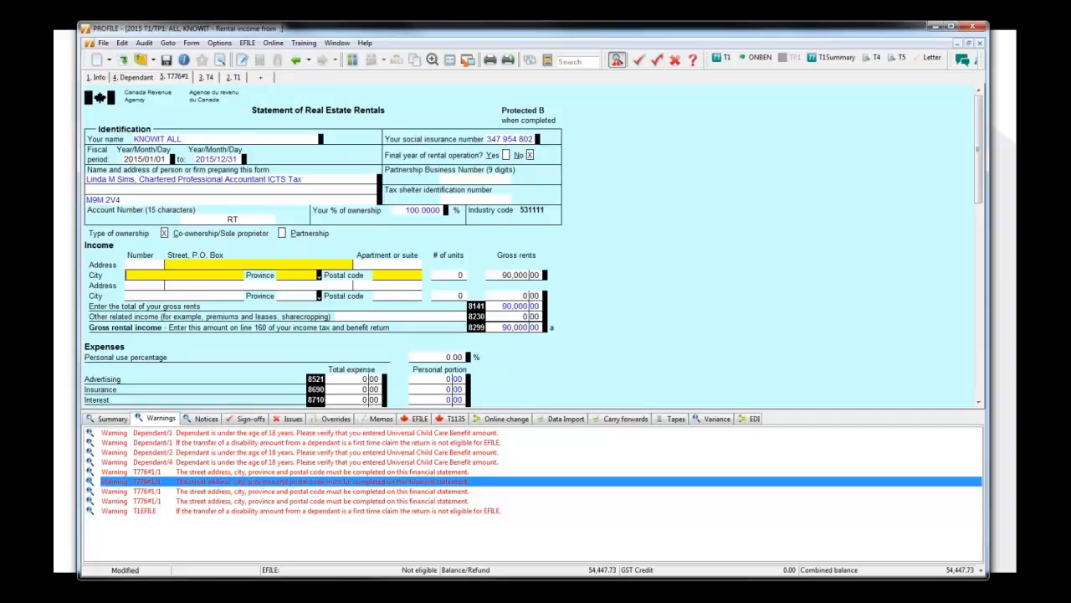
Trace the Info notice to the preparer name field and update the return's preparer information from the environment options.
{"action": "left_click", "coordinate": [207, 419]}
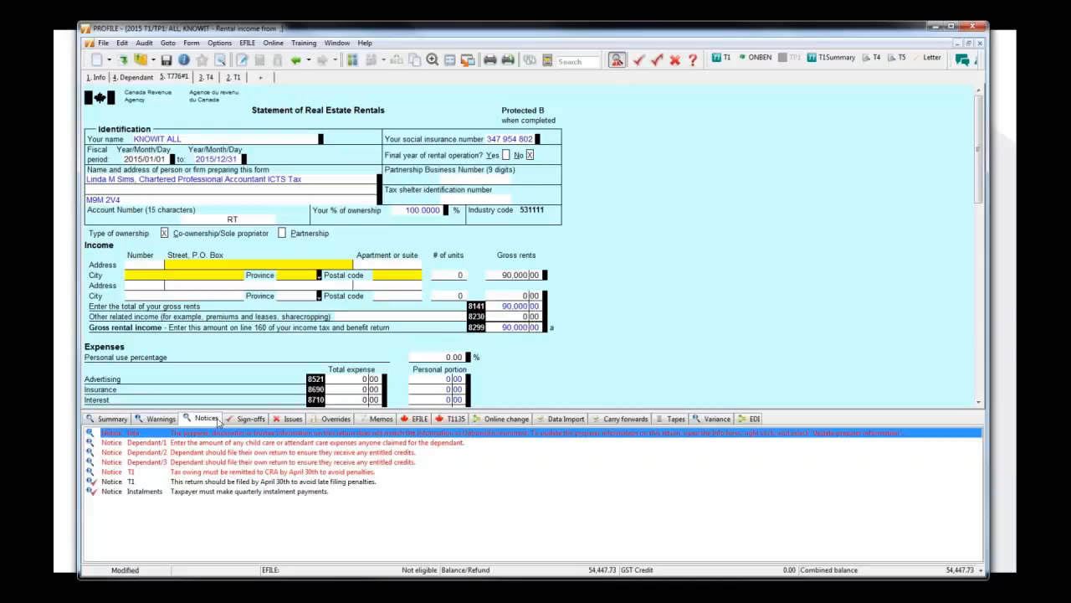
{"action": "double_click", "coordinate": [299, 434]}
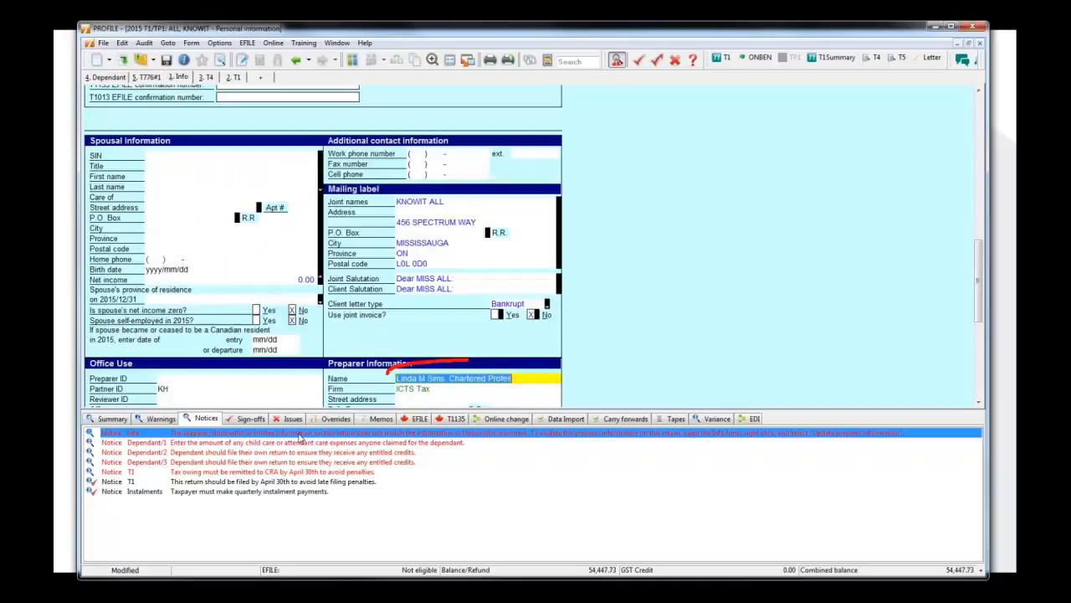
{"action": "right_click", "coordinate": [538, 381]}
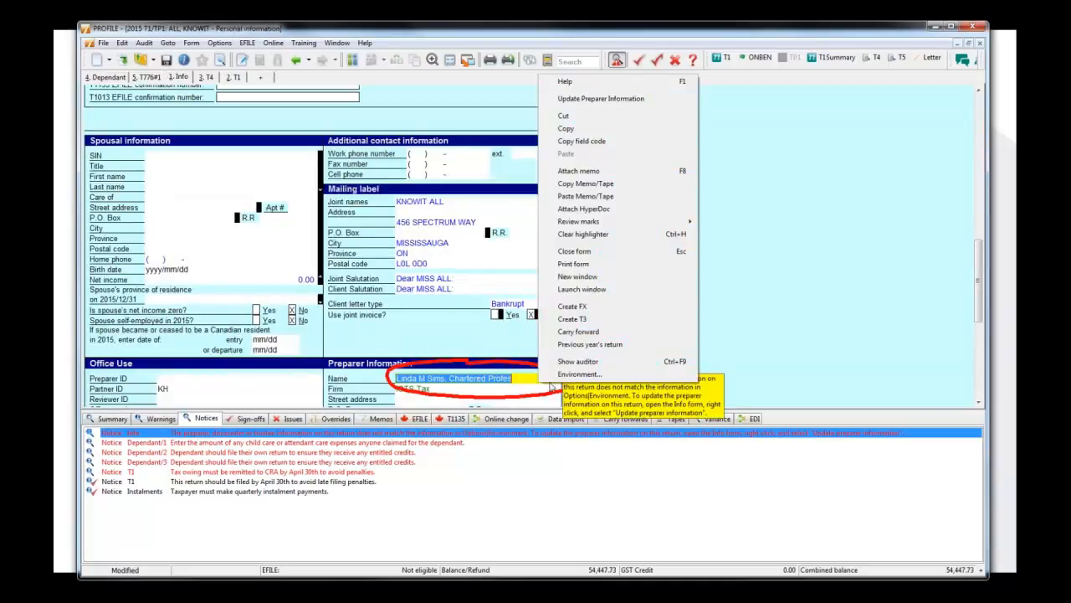
{"action": "left_click", "coordinate": [601, 98]}
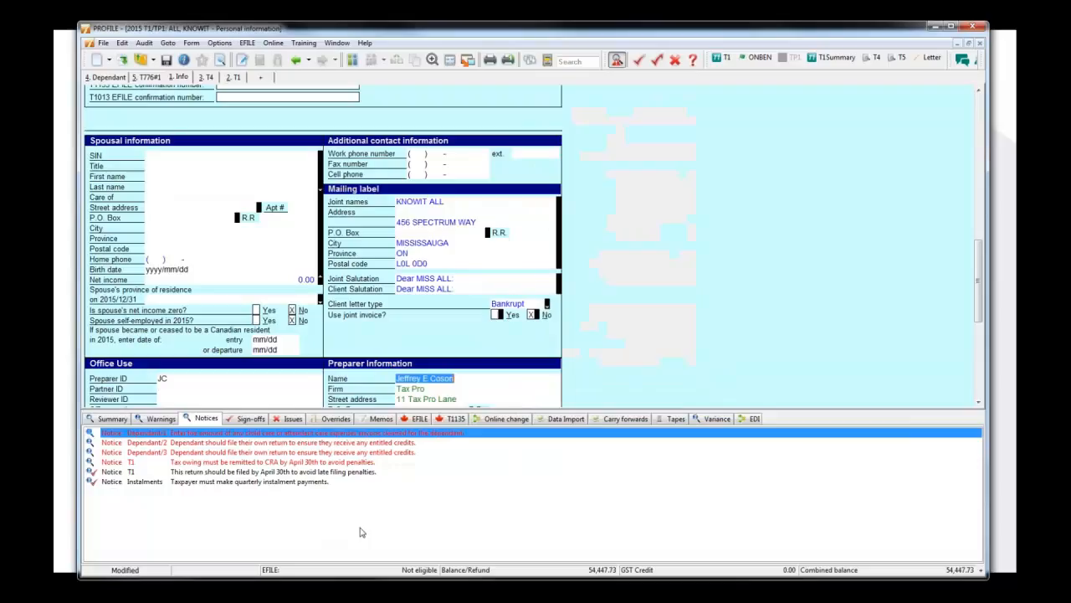
Trace the Dependant/1 notice to its source field and set the child / attendant care expenses to 100.00.
{"action": "double_click", "coordinate": [325, 437]}
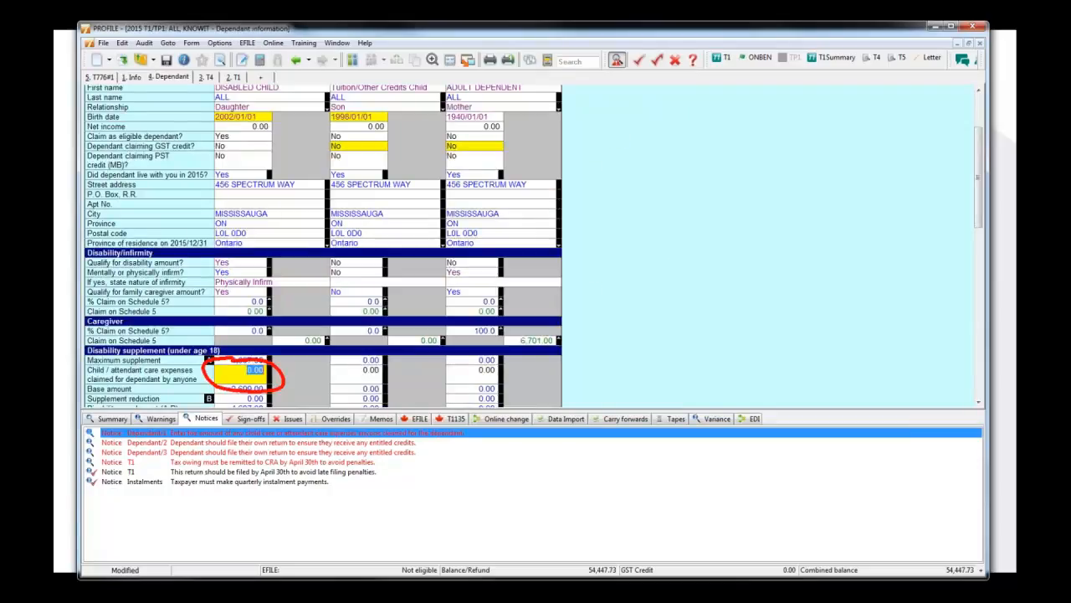
{"action": "type", "text": "10"}
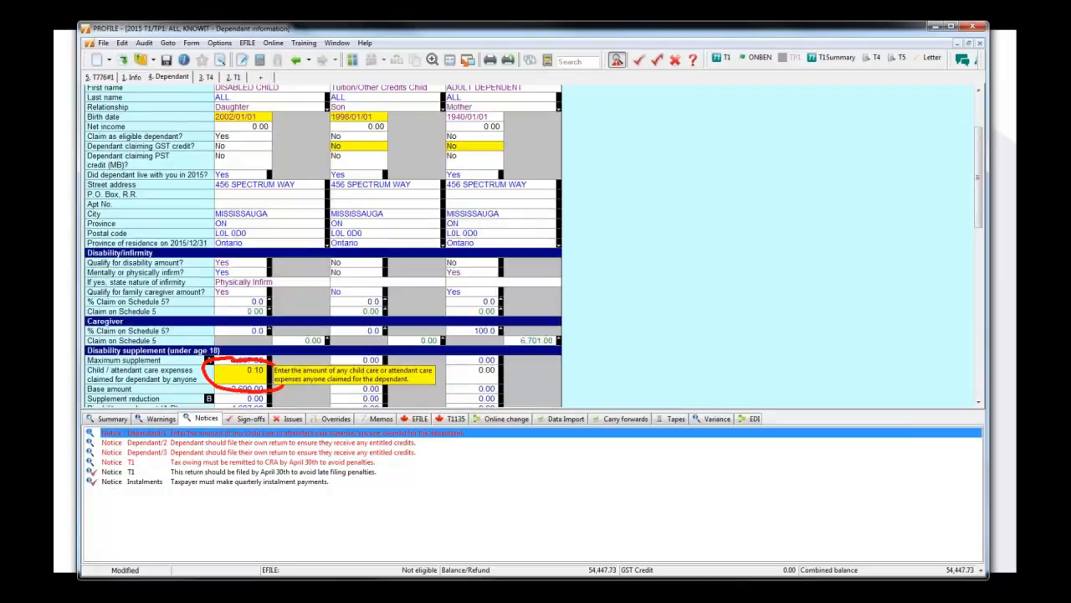
{"action": "type", "text": "0.00"}
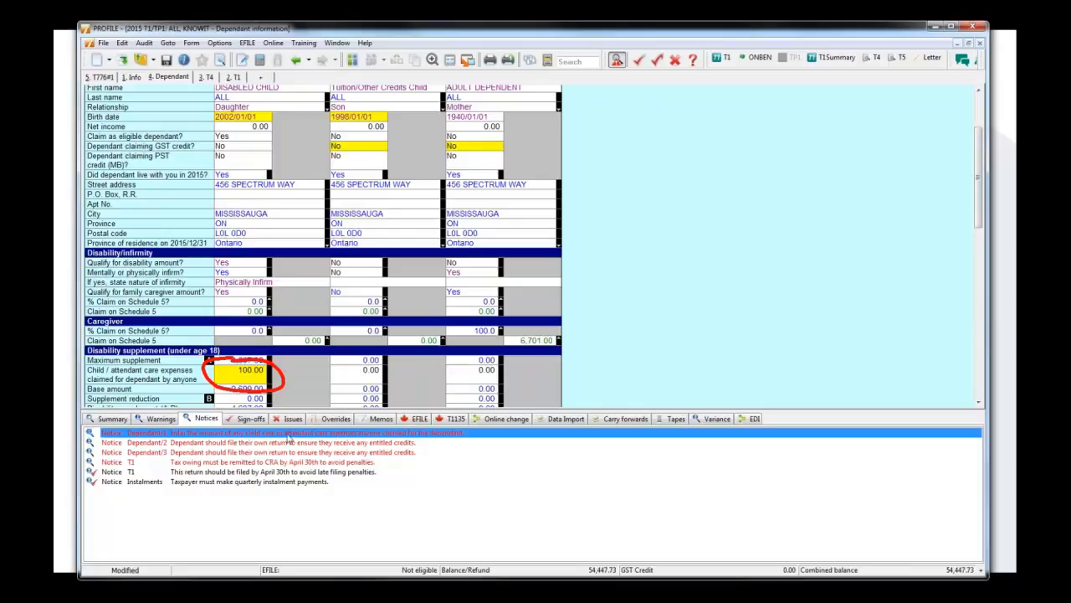
{"action": "key", "text": "Return"}
Trace the Dependant/2 and Dependant/3 notices to their source fields and set Dependant claiming GST credit to Yes for both.
{"action": "double_click", "coordinate": [295, 435]}
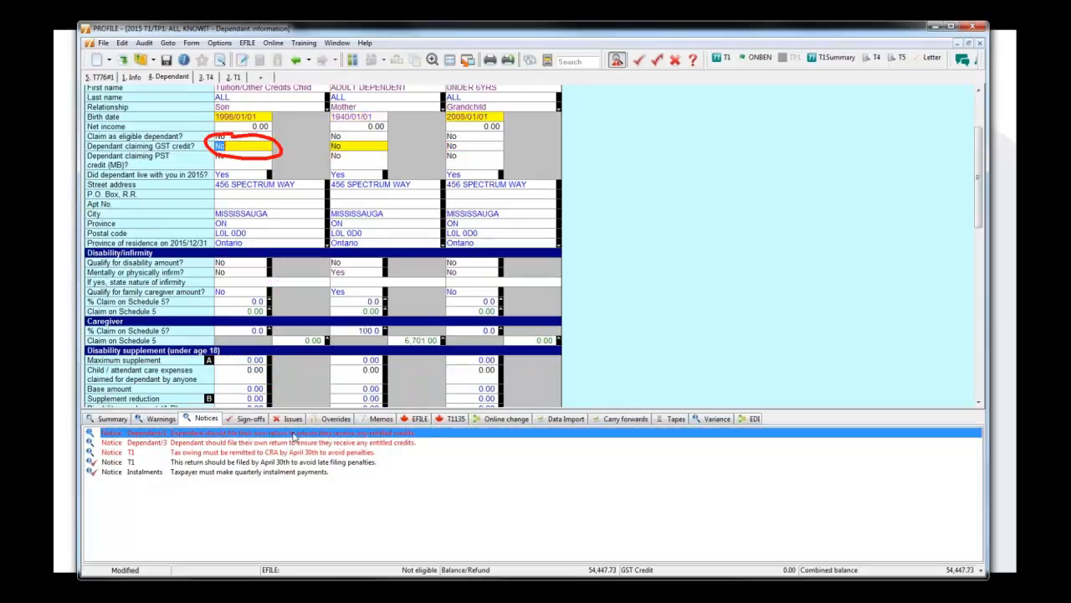
{"action": "type", "text": "y"}
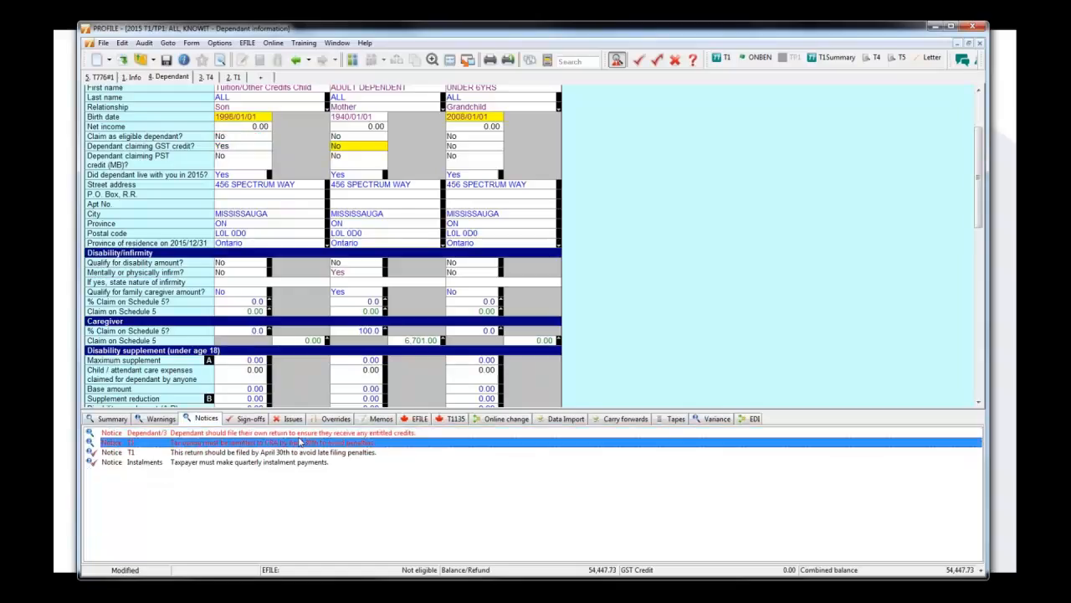
{"action": "double_click", "coordinate": [296, 443]}
{"action": "type", "text": "y"}
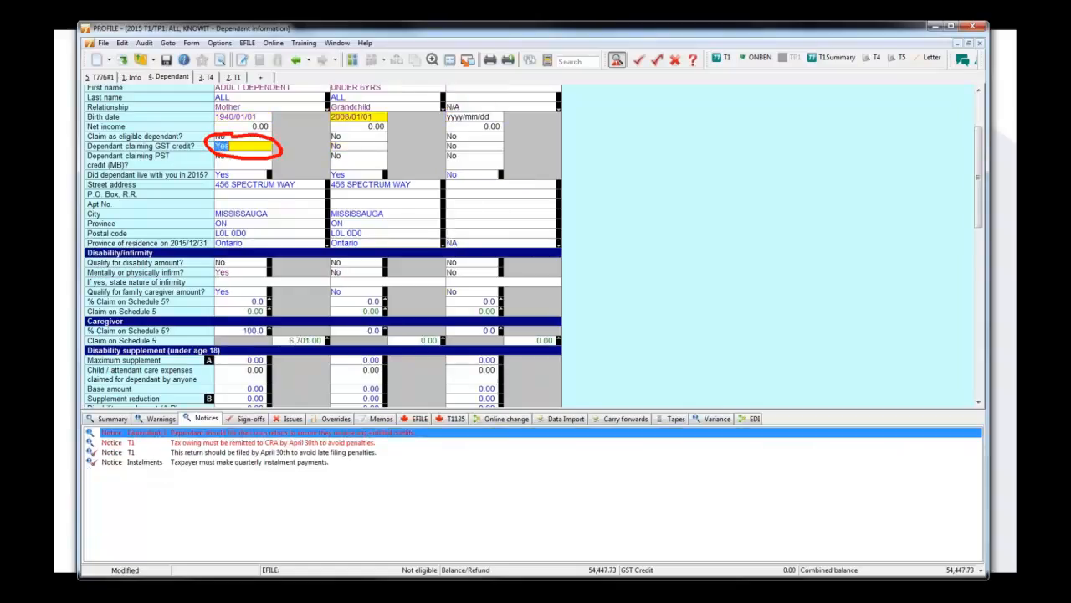
{"action": "left_click", "coordinate": [295, 443]}
{"action": "left_click", "coordinate": [297, 433]}
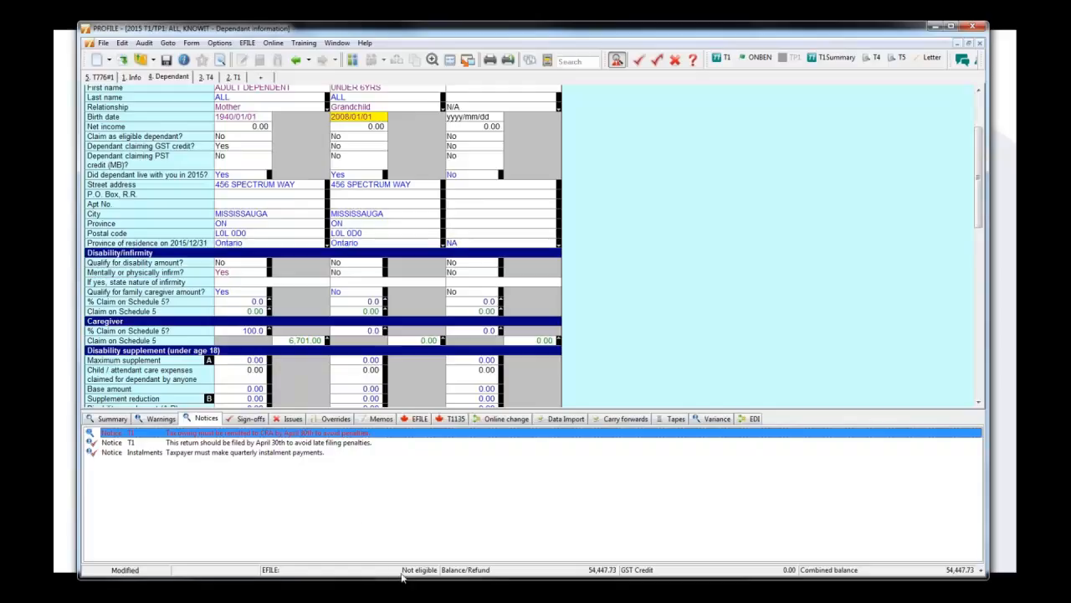
List the auditor's sign-offs and add a preparer sign-off to % Claim on Schedule 5 under Disability/infirmity for the UNDER 6YRS dependant.
{"action": "left_click", "coordinate": [284, 443]}
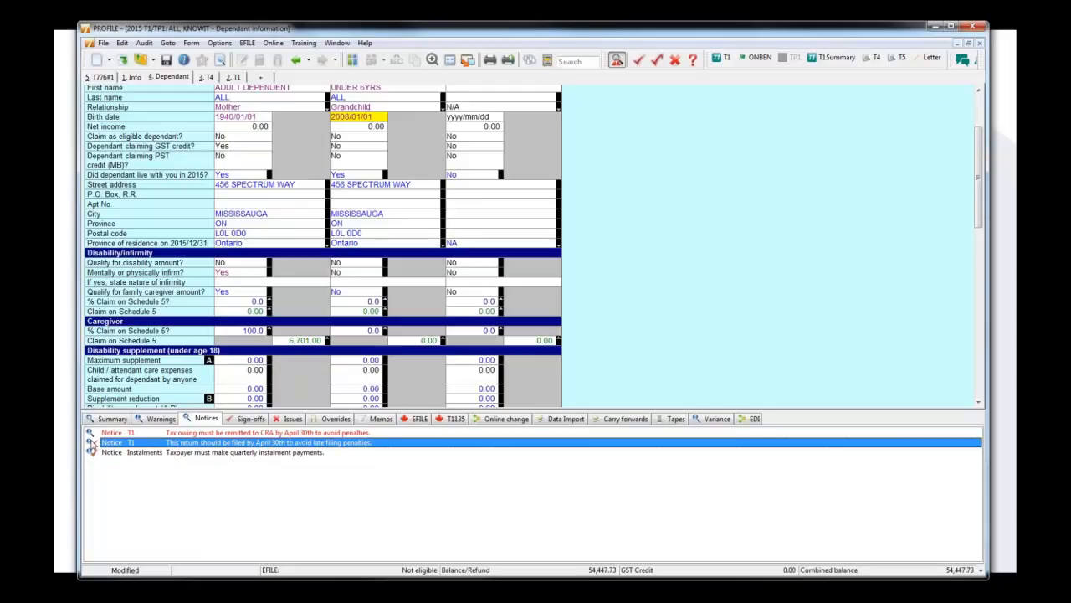
{"action": "left_click", "coordinate": [232, 421]}
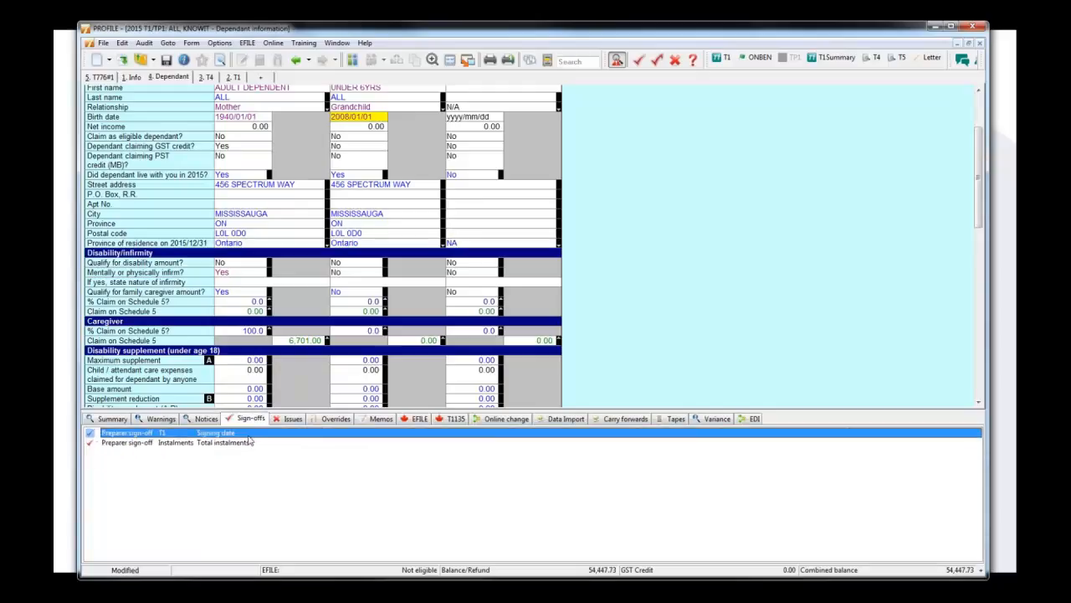
{"action": "right_click", "coordinate": [369, 309]}
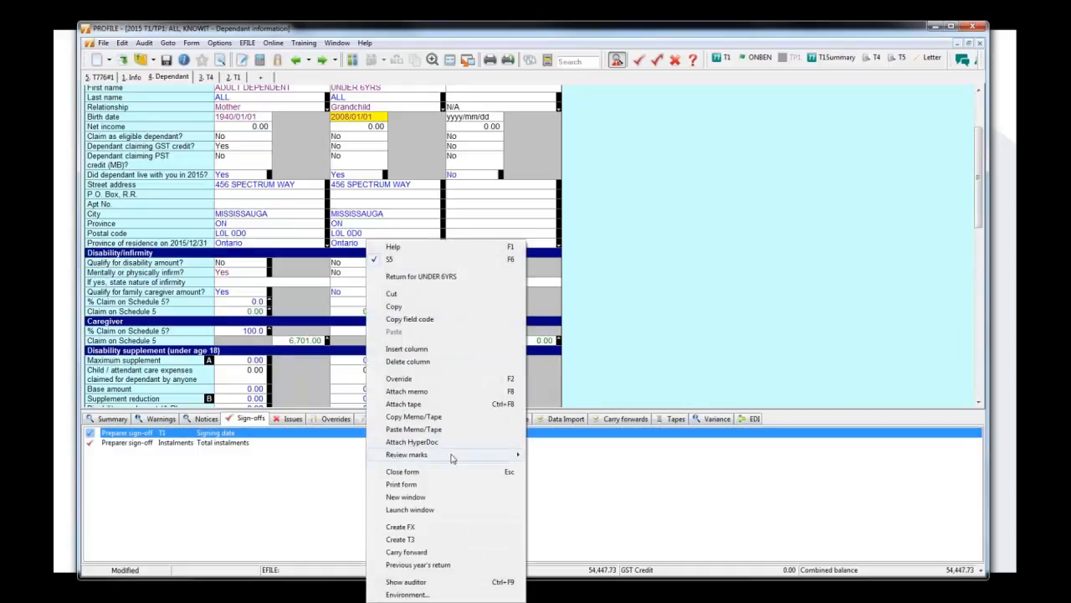
{"action": "mouse_move", "coordinate": [472, 460]}
{"action": "left_click", "coordinate": [568, 467]}
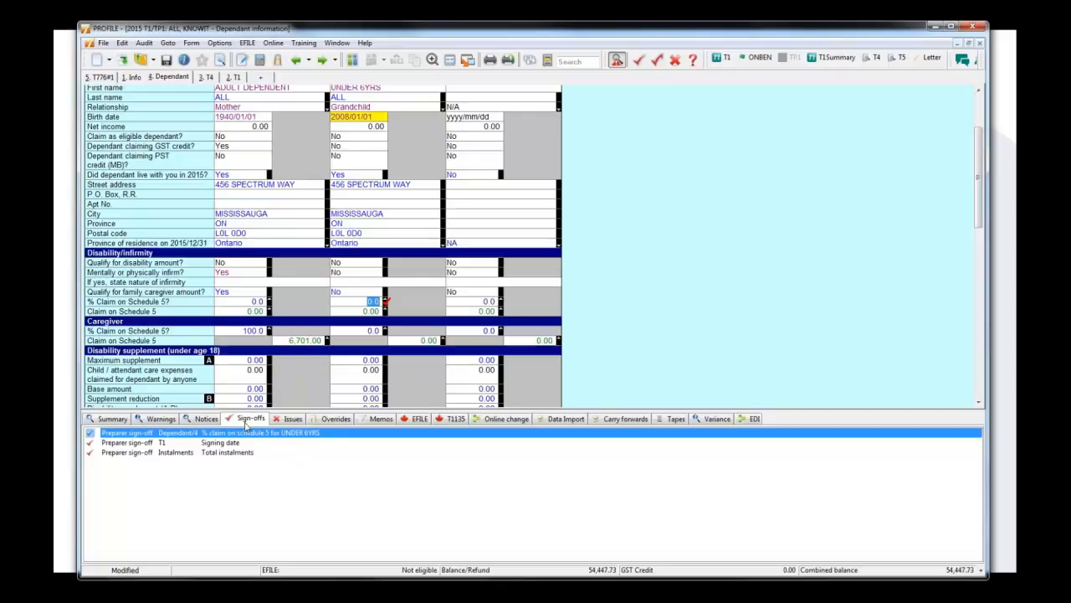
Review the auditor's issues, overrides and memos, and trace the Dependant/2 memo to the Unused tuition/education from 2014 field to read its text.
{"action": "left_click", "coordinate": [293, 419]}
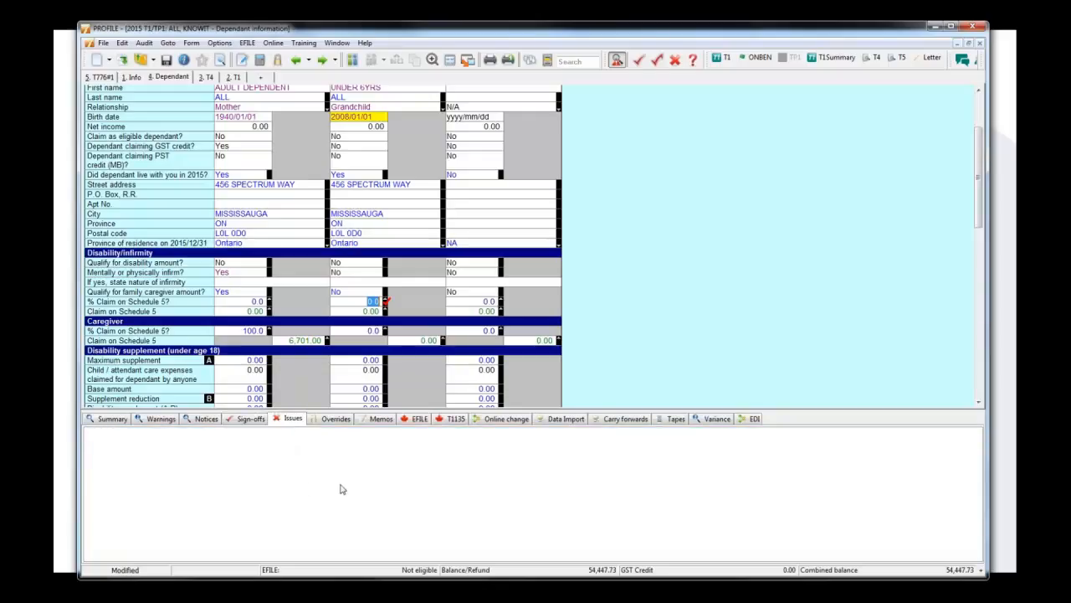
{"action": "left_click", "coordinate": [336, 419]}
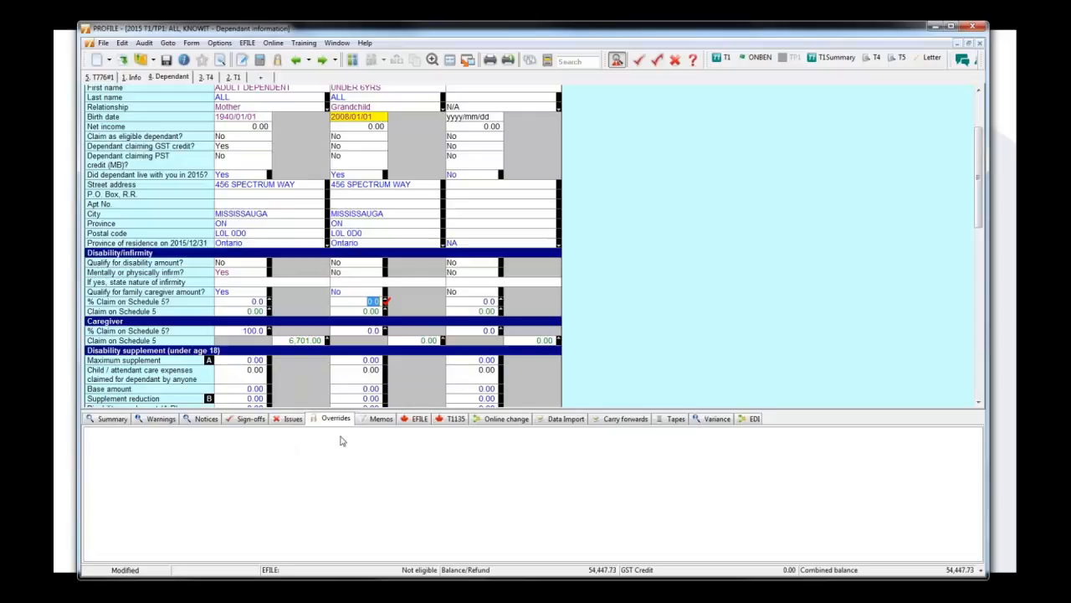
{"action": "left_click", "coordinate": [383, 419]}
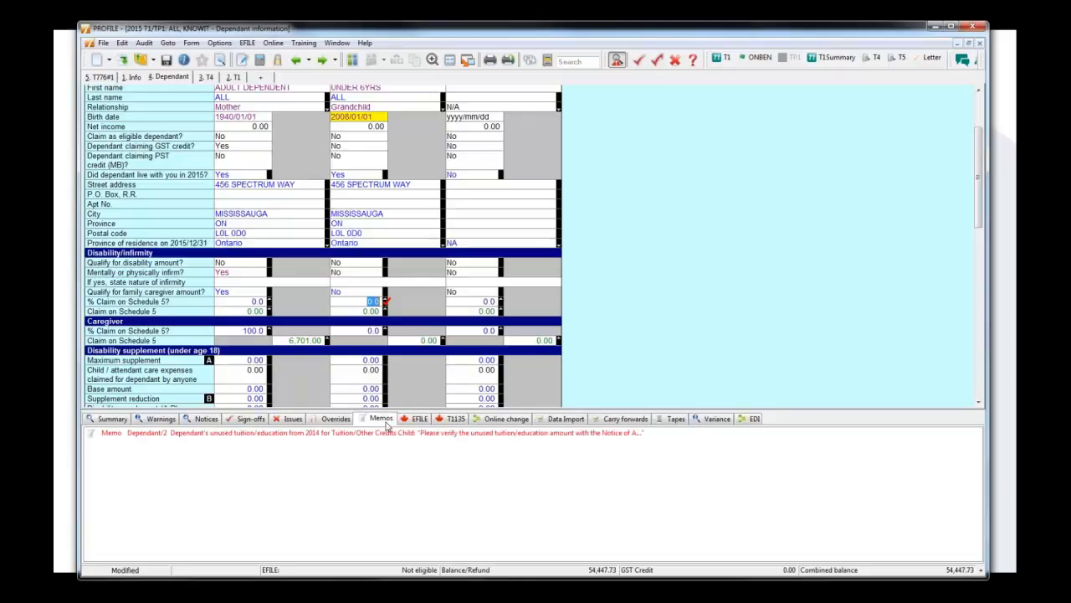
{"action": "double_click", "coordinate": [389, 434]}
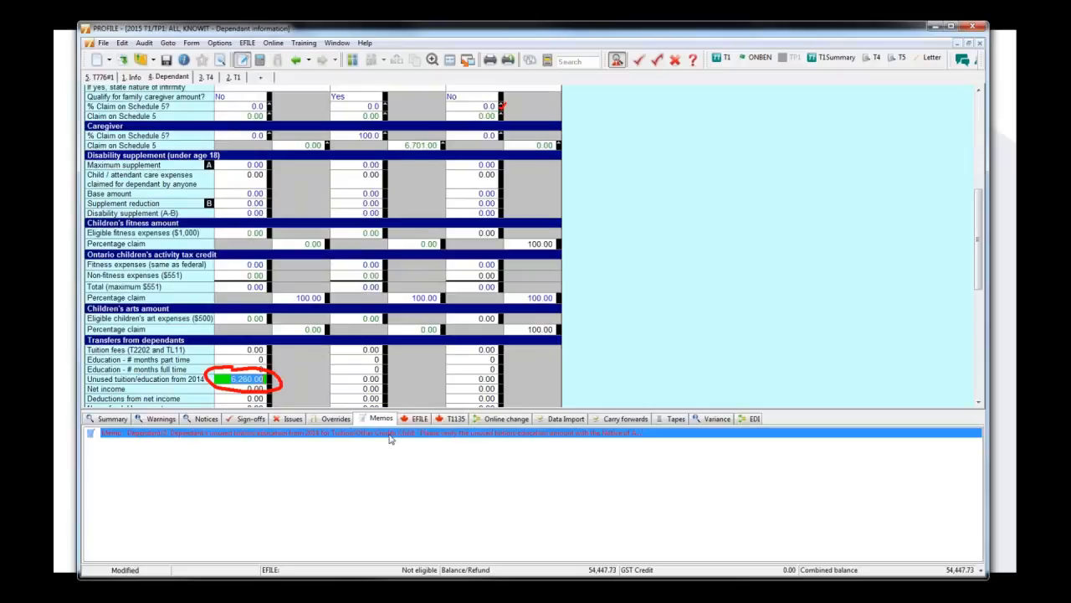
{"action": "mouse_move", "coordinate": [278, 390]}
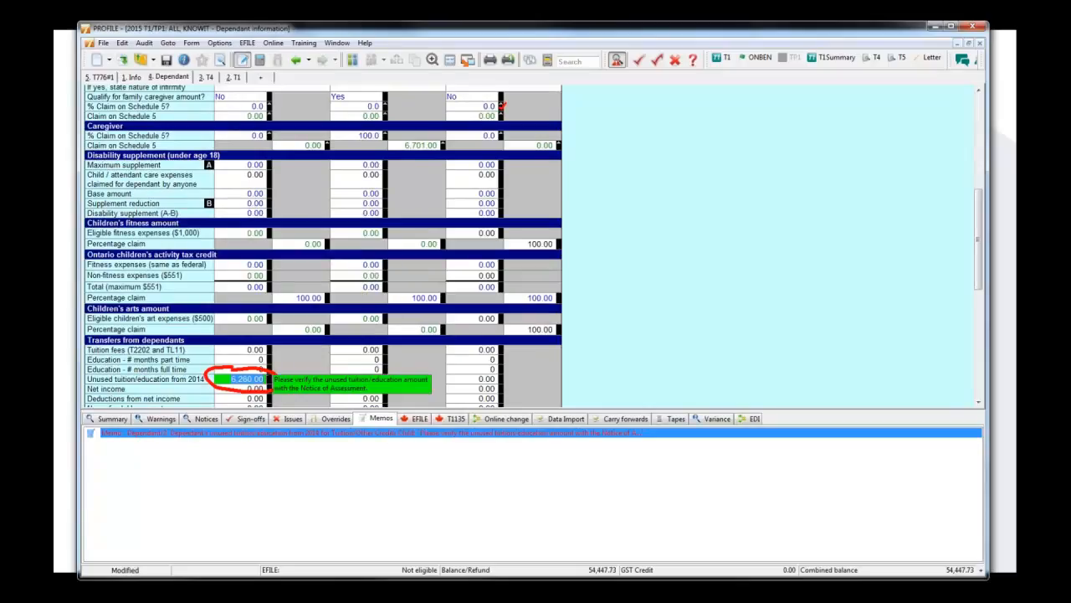
Review the auditor's EFILE and T1135 messages and look up the command for electronically filing the T1135.
{"action": "left_click", "coordinate": [414, 418]}
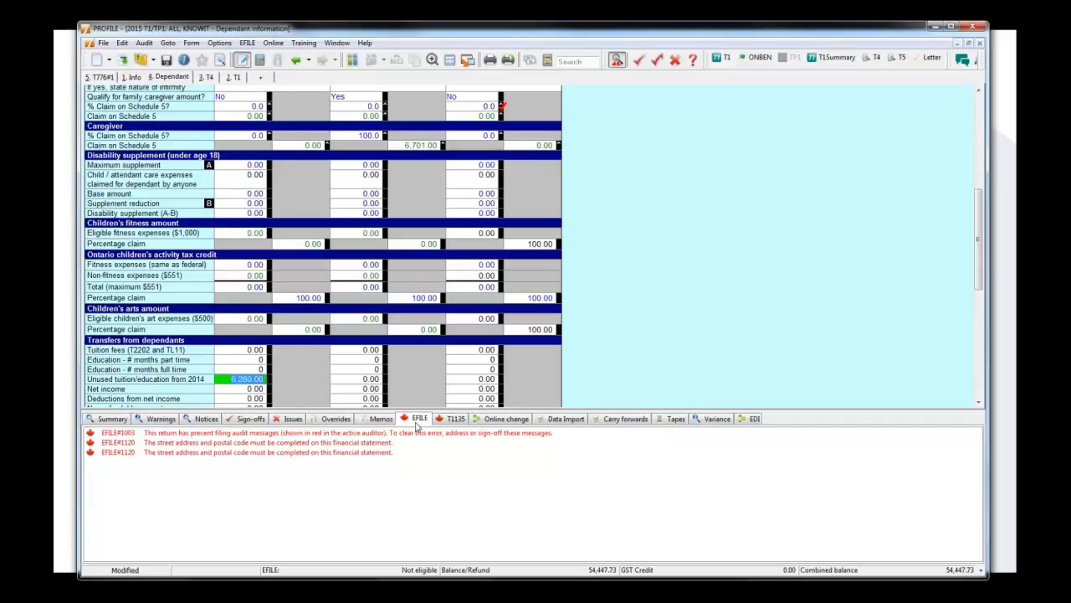
{"action": "left_click", "coordinate": [454, 419]}
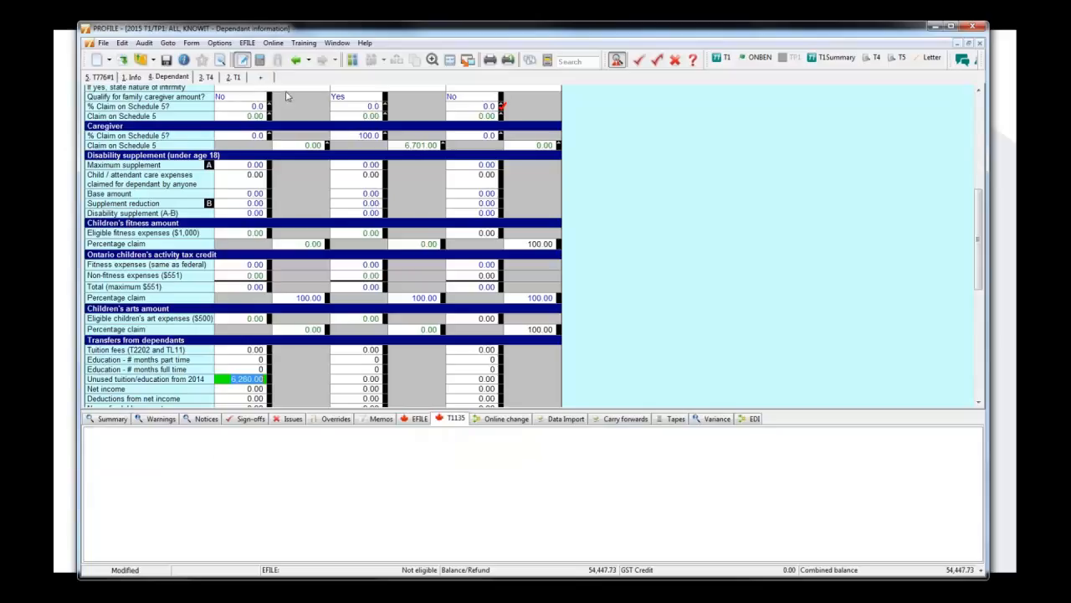
{"action": "left_click", "coordinate": [251, 44]}
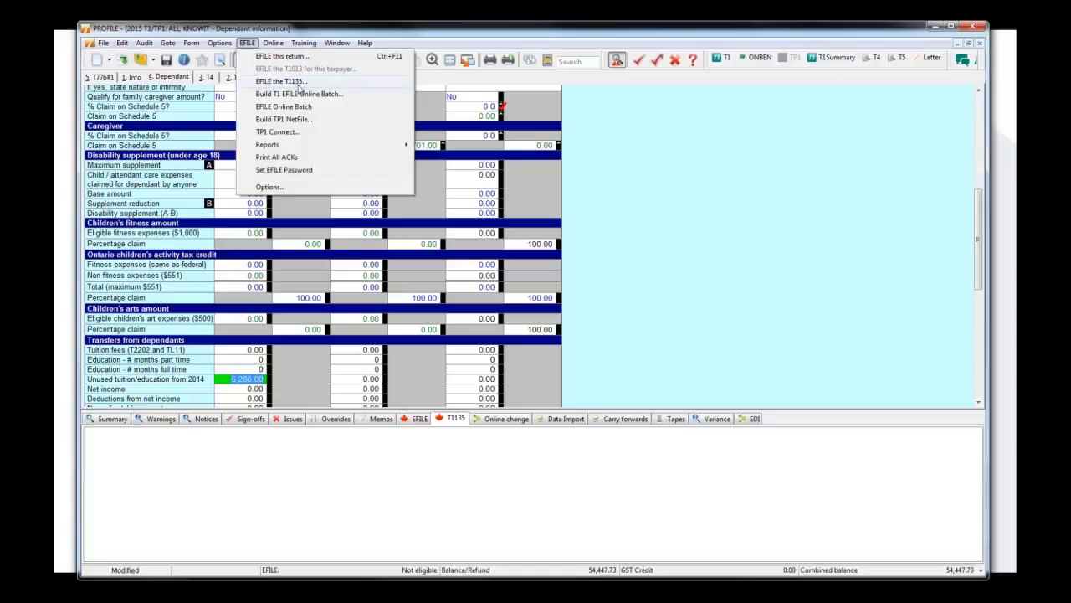
{"action": "left_click", "coordinate": [452, 424]}
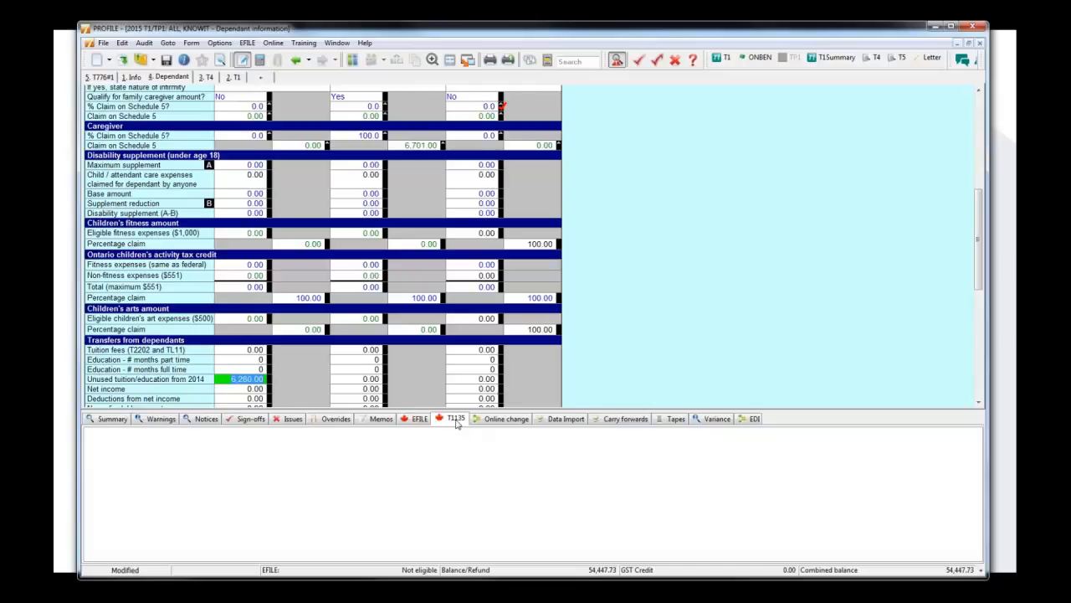
Review the auditor's summary and warnings, and view the review mark options for the T1 notice about remitting tax owing.
{"action": "left_click", "coordinate": [115, 425]}
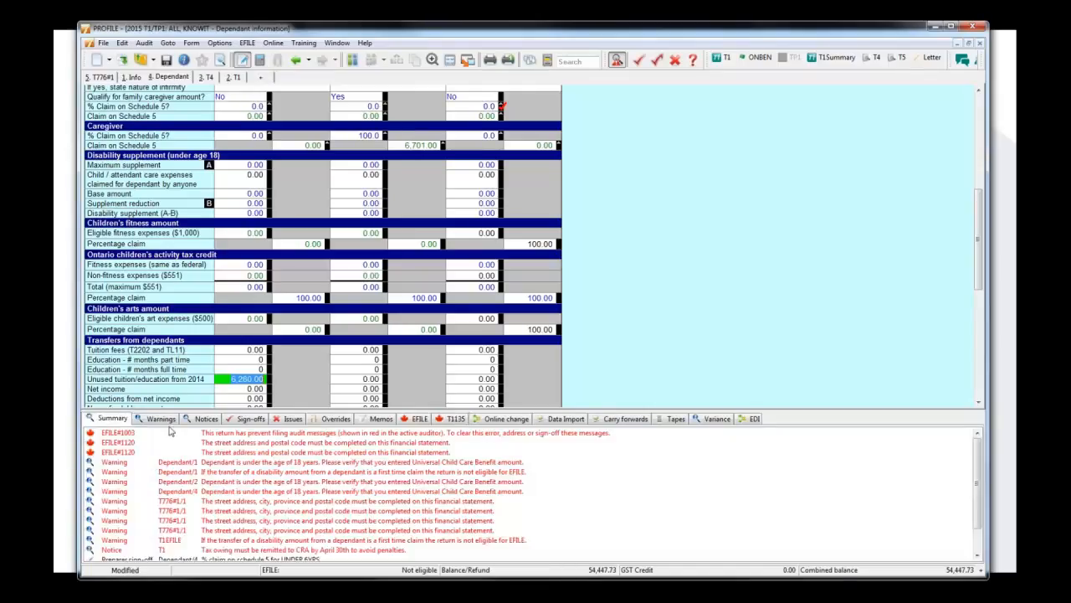
{"action": "left_click", "coordinate": [172, 424]}
{"action": "left_click", "coordinate": [121, 420]}
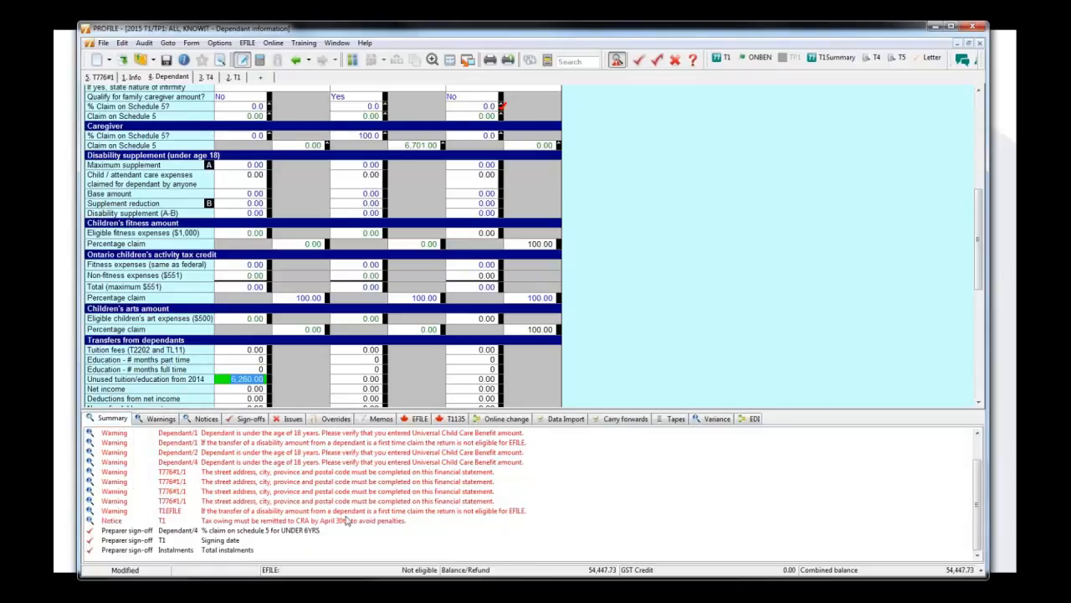
{"action": "right_click", "coordinate": [407, 524]}
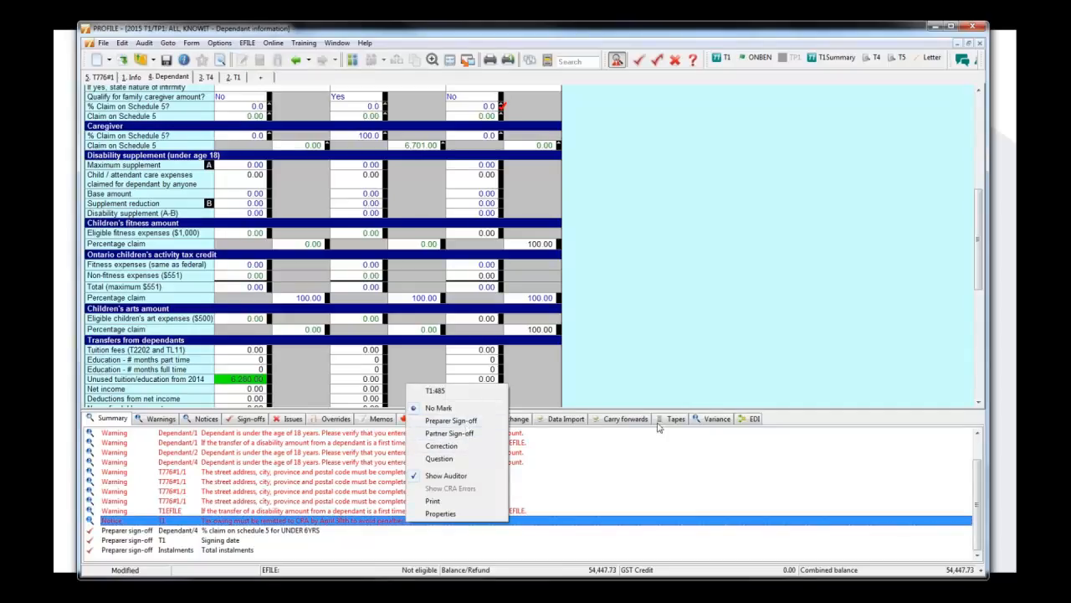
{"action": "left_click", "coordinate": [667, 373]}
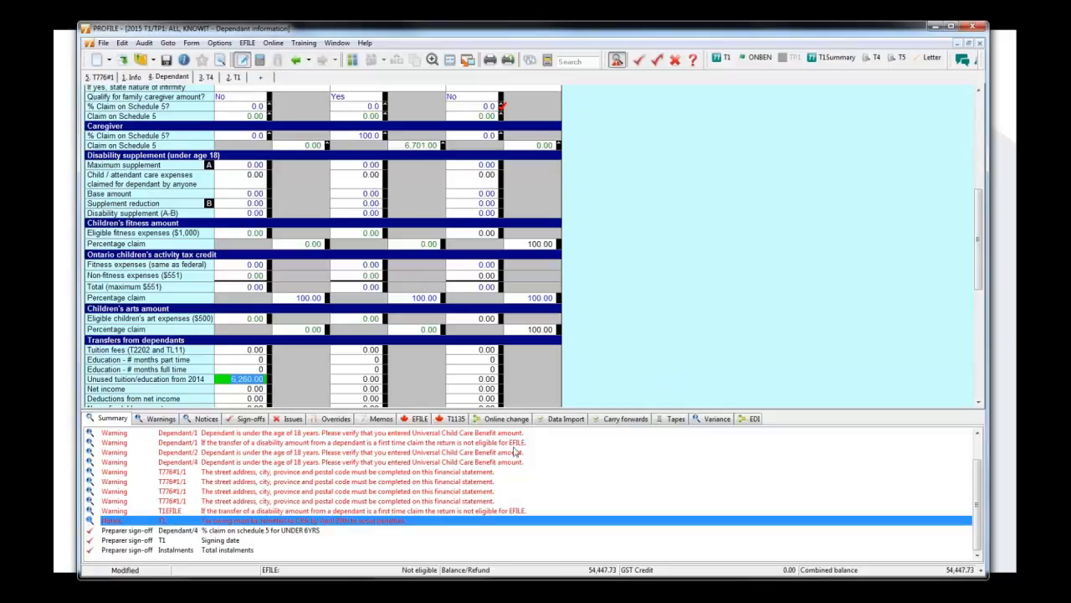
Review the auditor's online change and data import lists and look up the available CRA and RQ import commands.
{"action": "left_click", "coordinate": [451, 421]}
{"action": "left_click", "coordinate": [487, 424]}
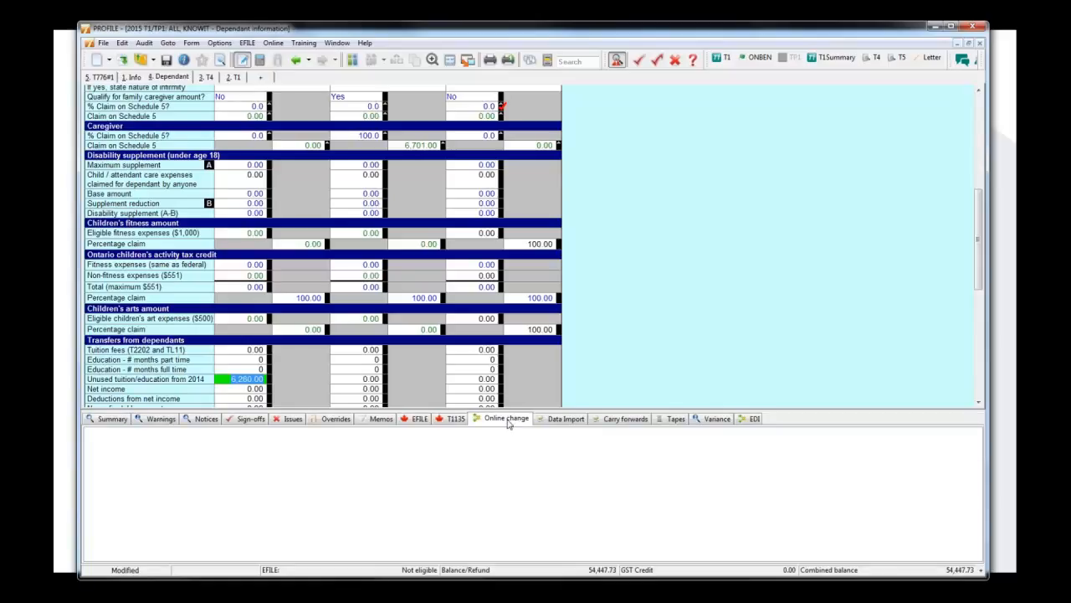
{"action": "left_click", "coordinate": [559, 423]}
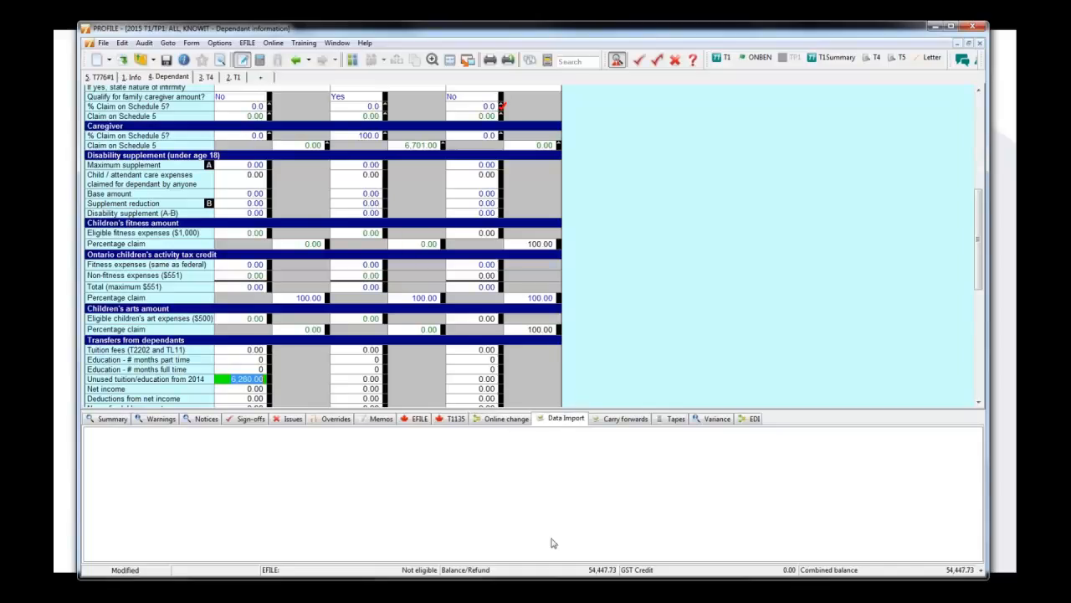
{"action": "left_click", "coordinate": [103, 43]}
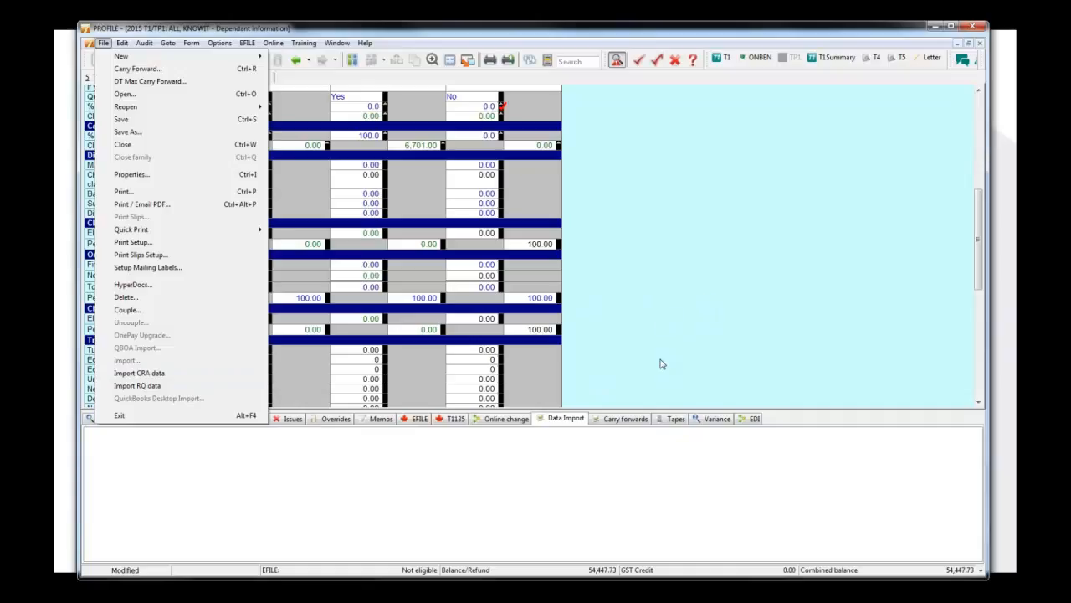
{"action": "left_click", "coordinate": [655, 299]}
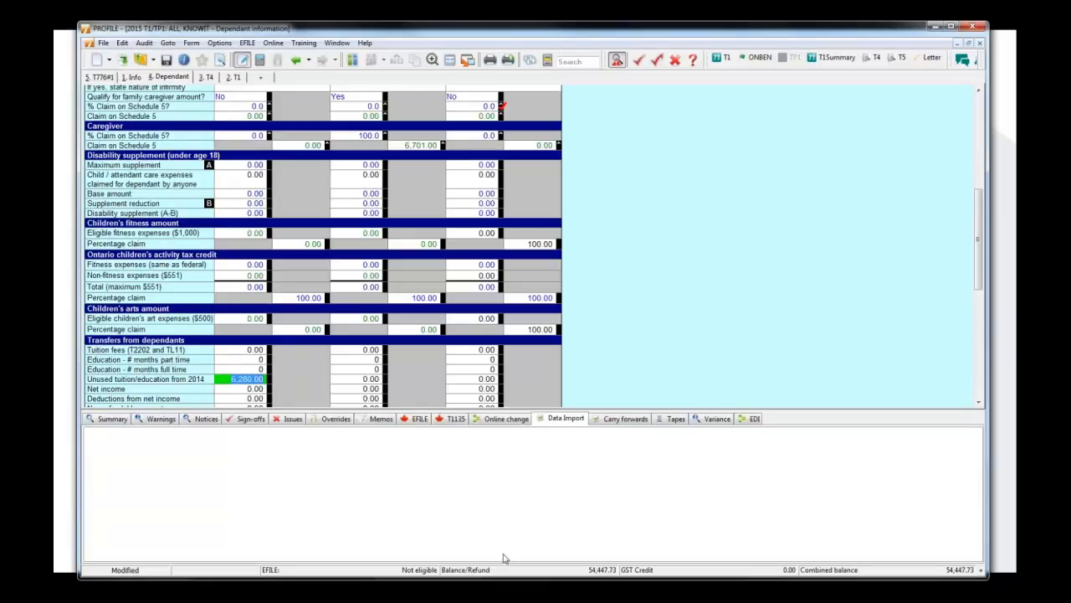
Review the auditor's carry forwards and tapes, and find the Attach tape option on a children's arts Percentage claim field.
{"action": "left_click", "coordinate": [626, 418]}
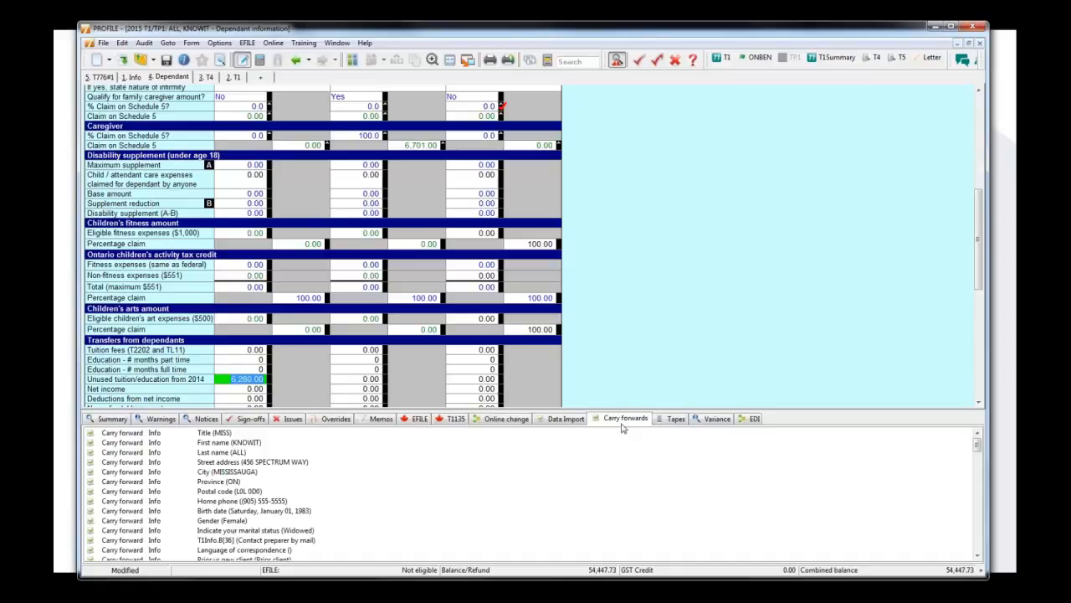
{"action": "left_click", "coordinate": [675, 419]}
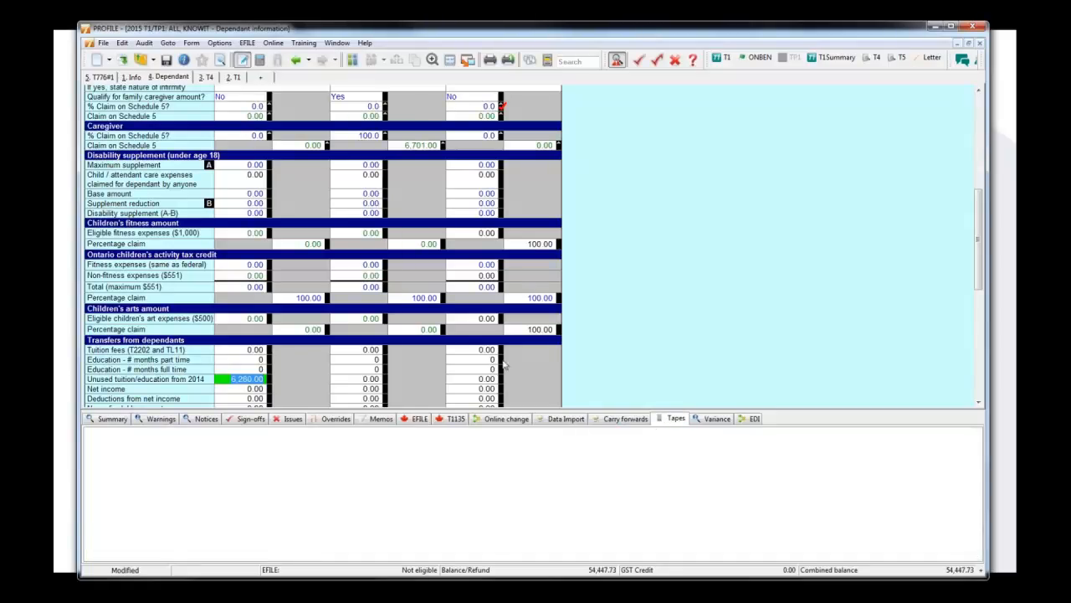
{"action": "right_click", "coordinate": [534, 332]}
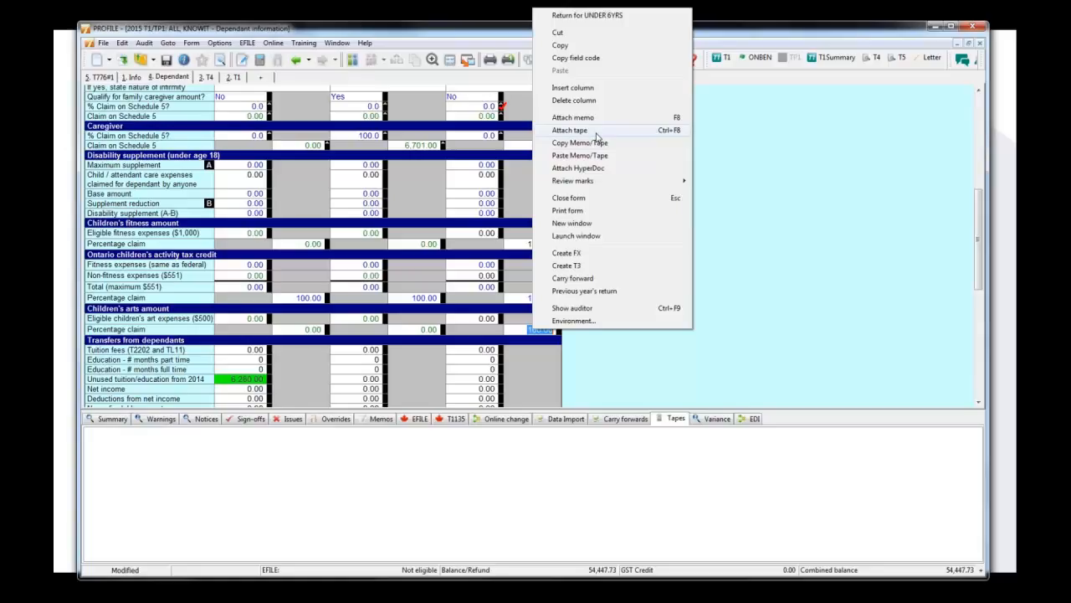
{"action": "left_click", "coordinate": [671, 425]}
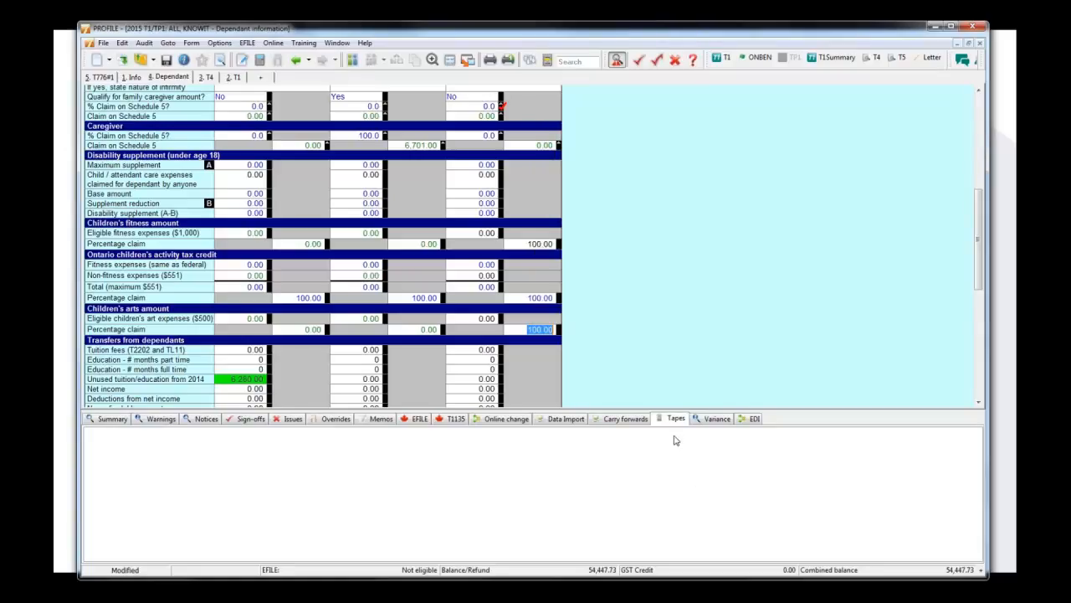
Review the auditor's variance list and examine the minimum variance thresholds in the 2016 T1/TP1 module options.
{"action": "left_click", "coordinate": [717, 420]}
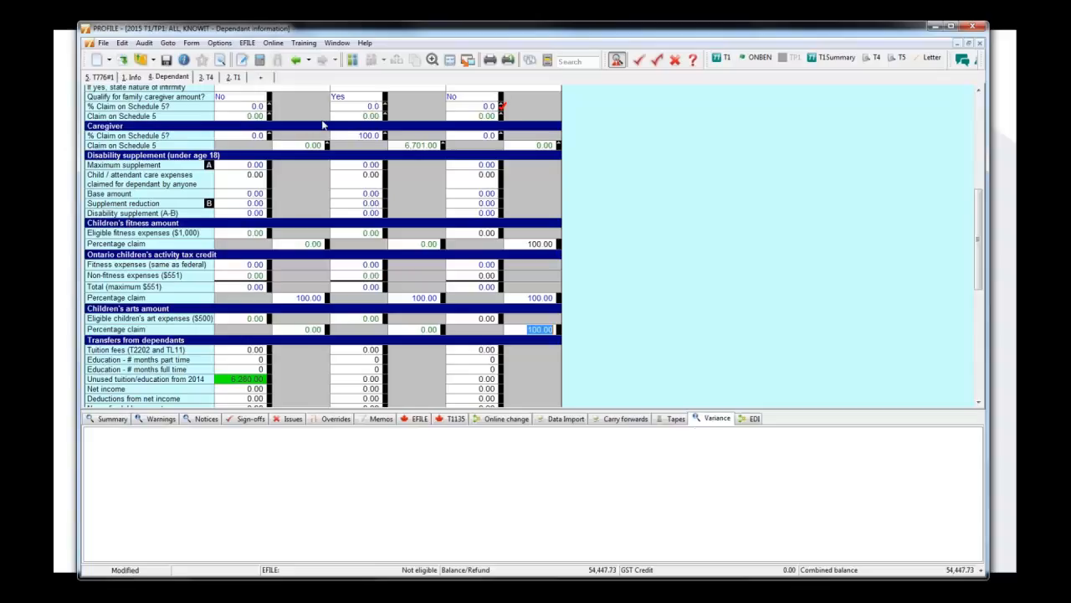
{"action": "left_click", "coordinate": [219, 42]}
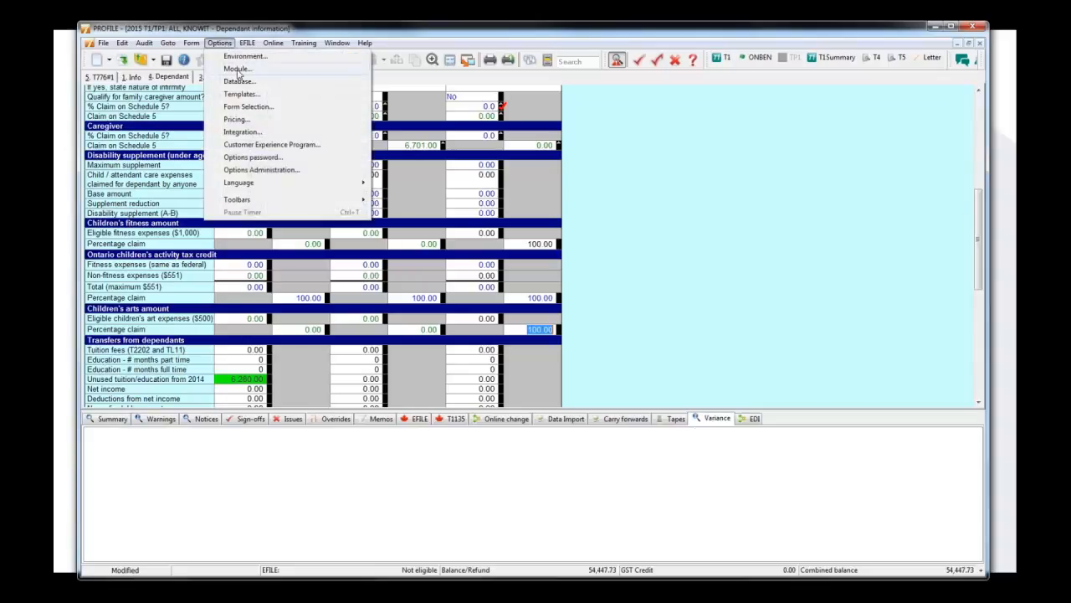
{"action": "left_click", "coordinate": [237, 72]}
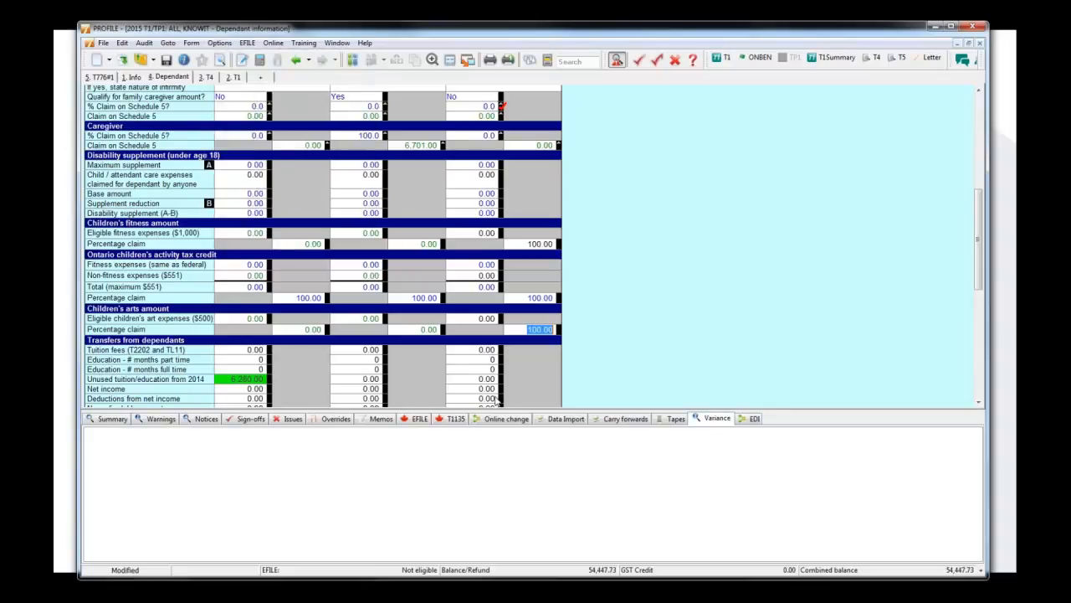
{"action": "left_click", "coordinate": [471, 243]}
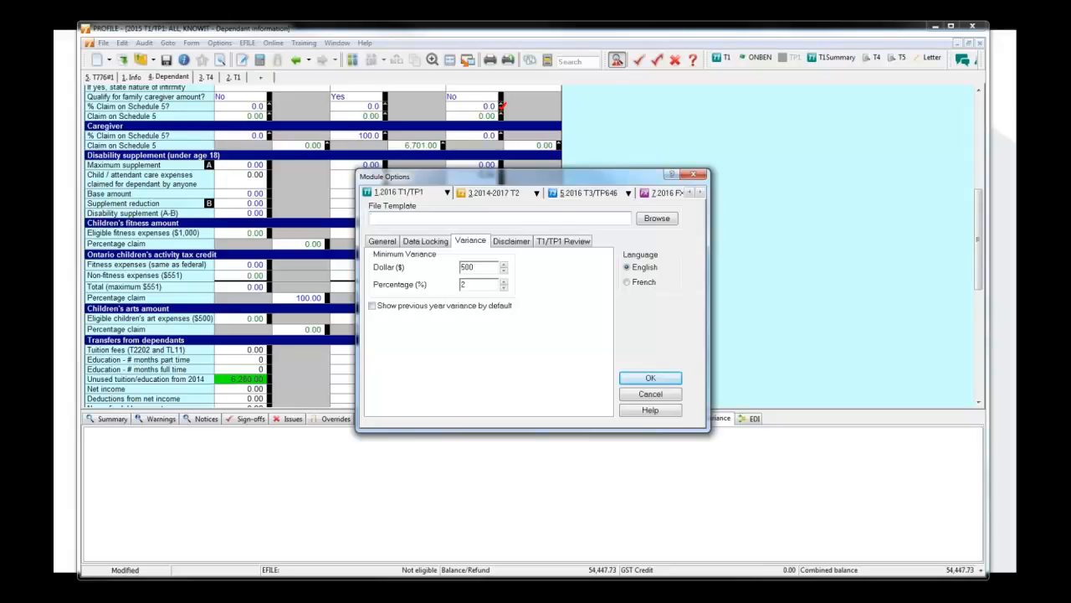
{"action": "left_click", "coordinate": [626, 374]}
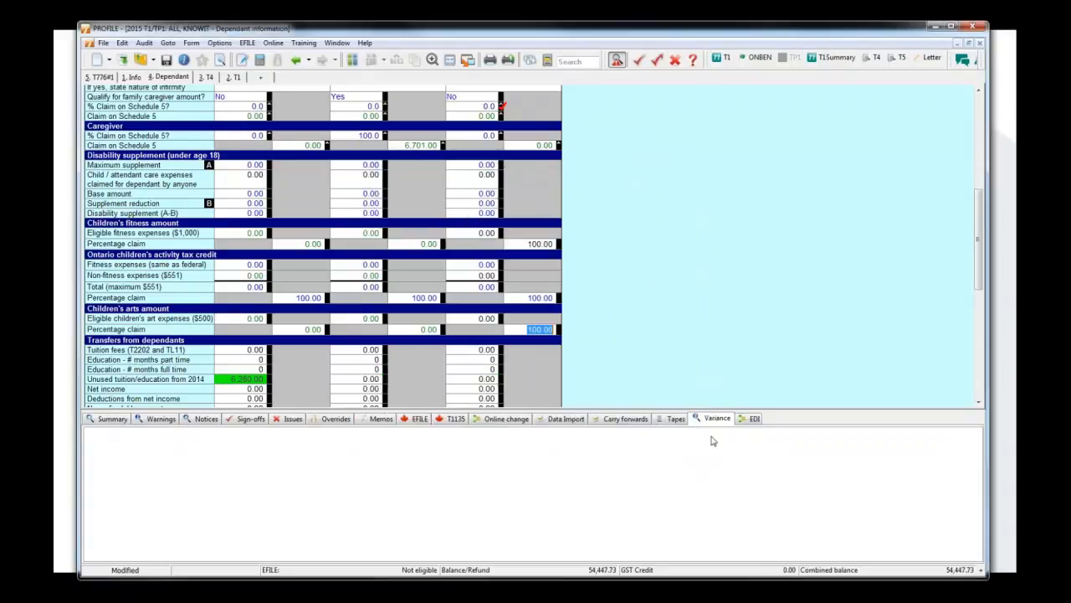
Recap every auditor category in reverse order, from EDI back through to Notices.
{"action": "left_click", "coordinate": [750, 420]}
{"action": "left_click", "coordinate": [715, 421]}
{"action": "left_click", "coordinate": [676, 420]}
{"action": "left_click", "coordinate": [626, 419]}
{"action": "left_click", "coordinate": [566, 419]}
{"action": "left_click", "coordinate": [506, 419]}
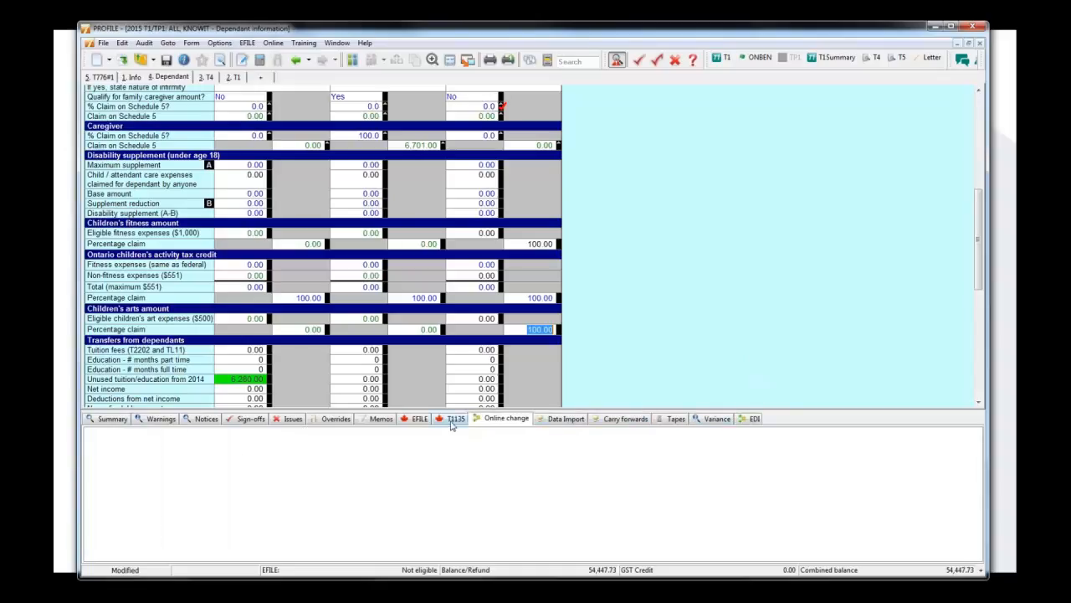
{"action": "left_click", "coordinate": [452, 418]}
{"action": "left_click", "coordinate": [417, 418]}
{"action": "left_click", "coordinate": [379, 418]}
{"action": "left_click", "coordinate": [326, 421]}
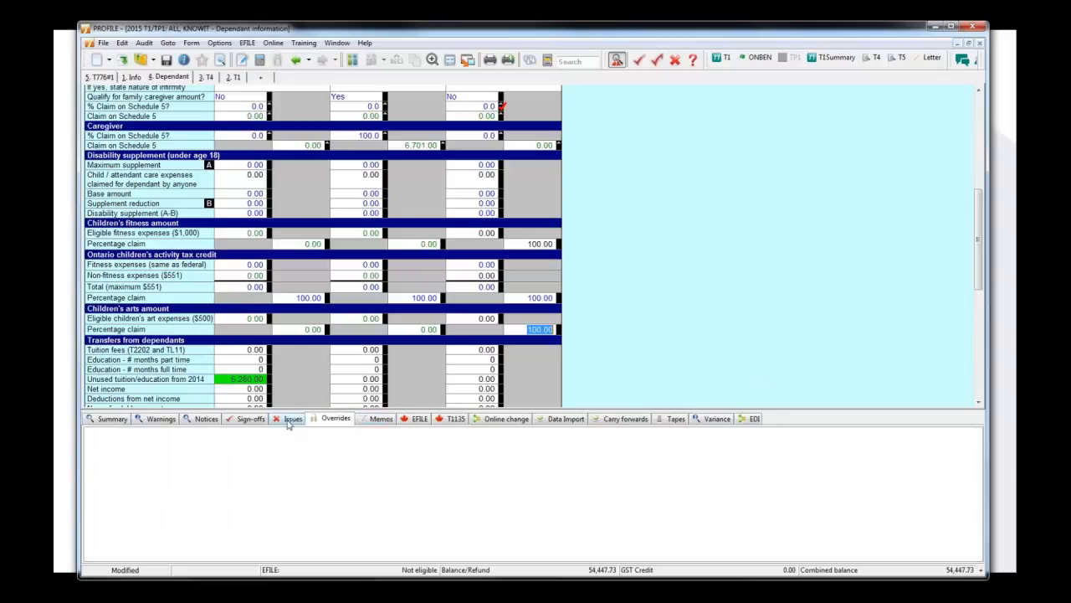
{"action": "left_click", "coordinate": [292, 419]}
{"action": "left_click", "coordinate": [249, 419]}
{"action": "left_click", "coordinate": [203, 418]}
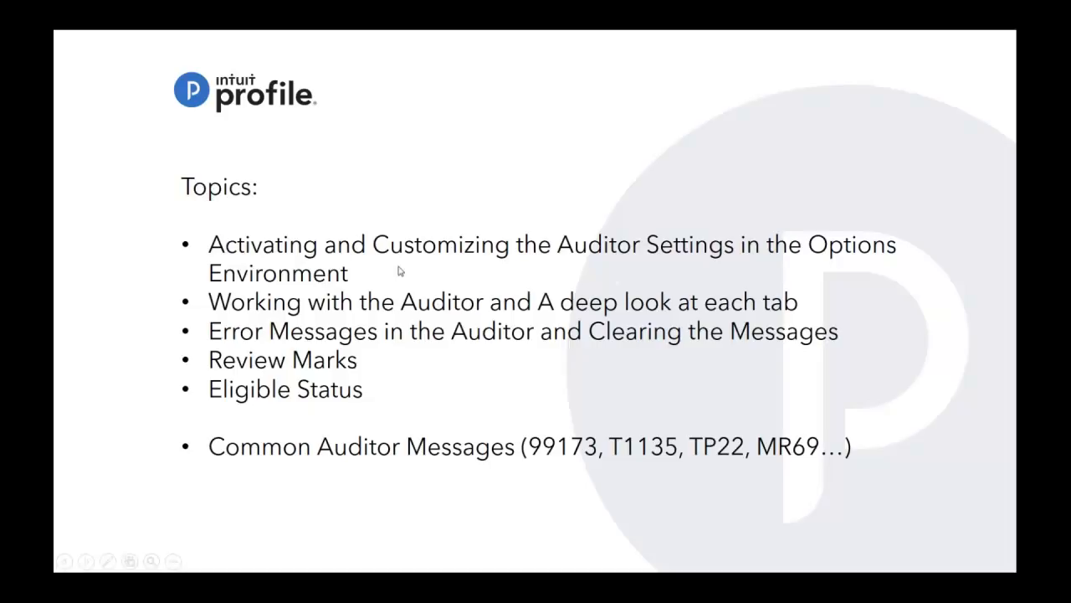
Return to ProFile, trace the T1 notice about remitting tax owing to line 485 Balance owing, and add a preparer sign-off there.
{"action": "key", "text": "alt+Tab"}
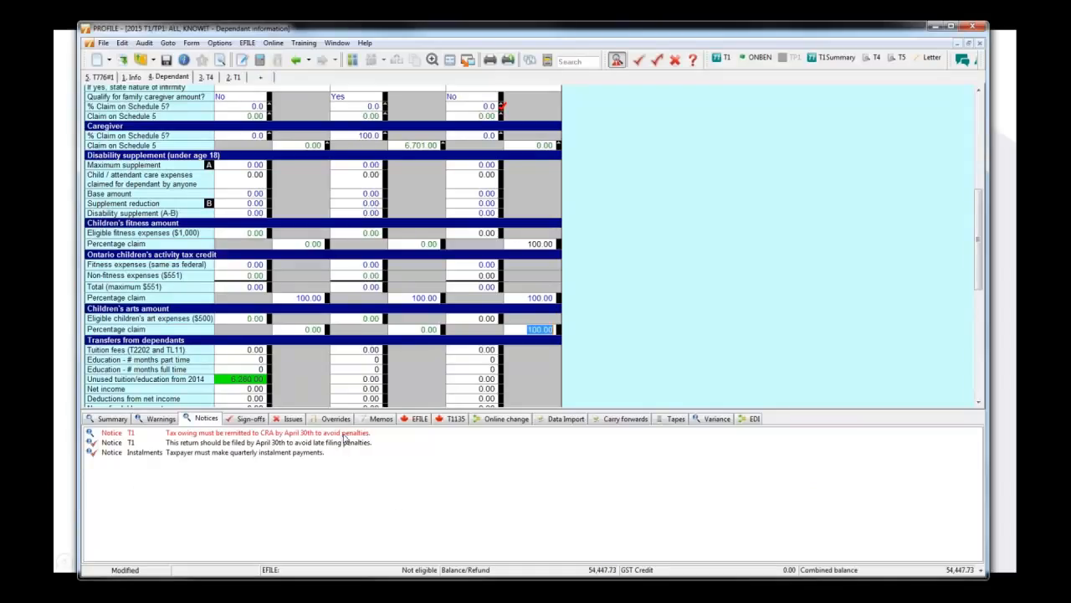
{"action": "double_click", "coordinate": [345, 433]}
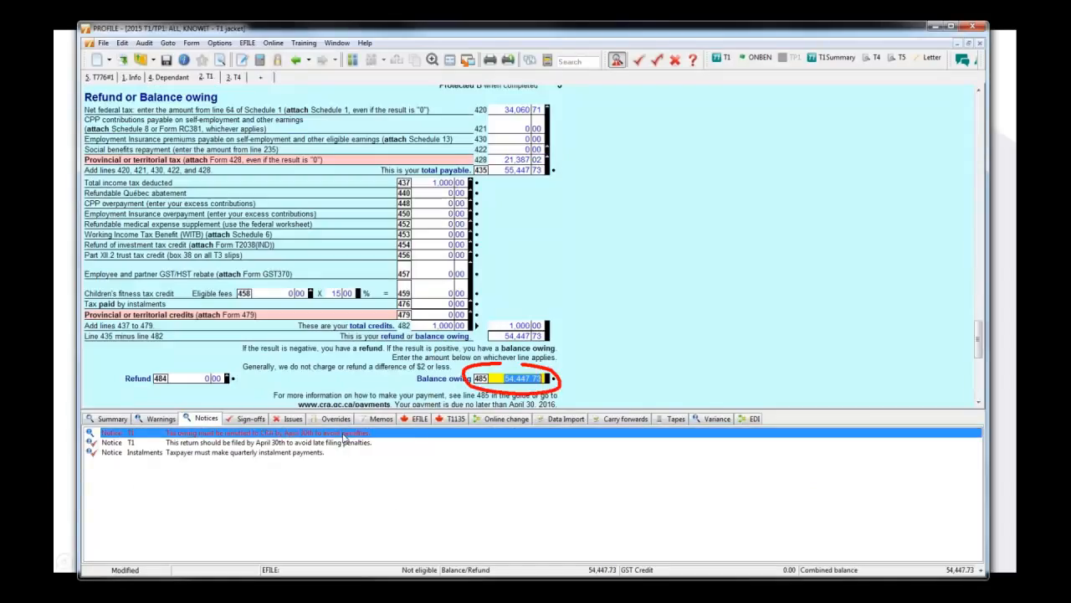
{"action": "right_click", "coordinate": [527, 378]}
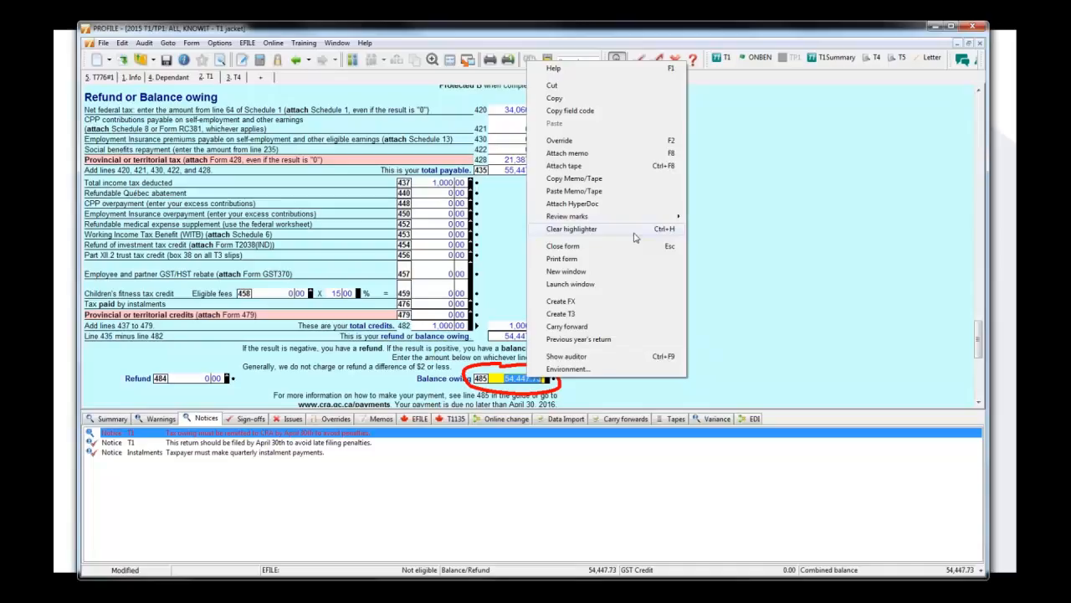
{"action": "mouse_move", "coordinate": [584, 219]}
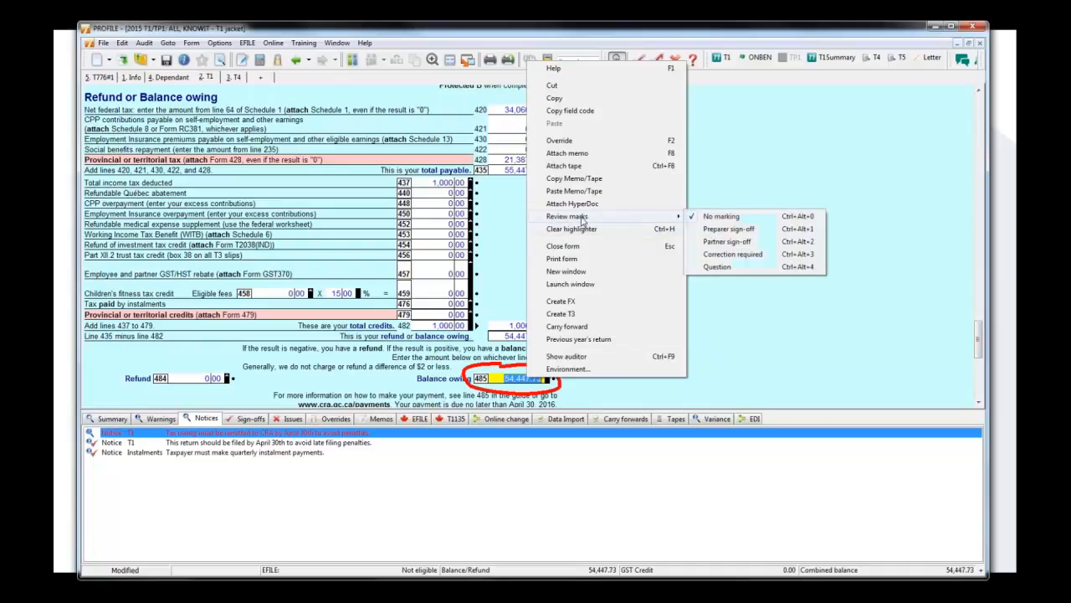
{"action": "left_click", "coordinate": [713, 228]}
Trace the auditor's first Dependant/1 under-18 warning to the dependant's birth date and add a preparer sign-off there.
{"action": "left_click", "coordinate": [162, 418]}
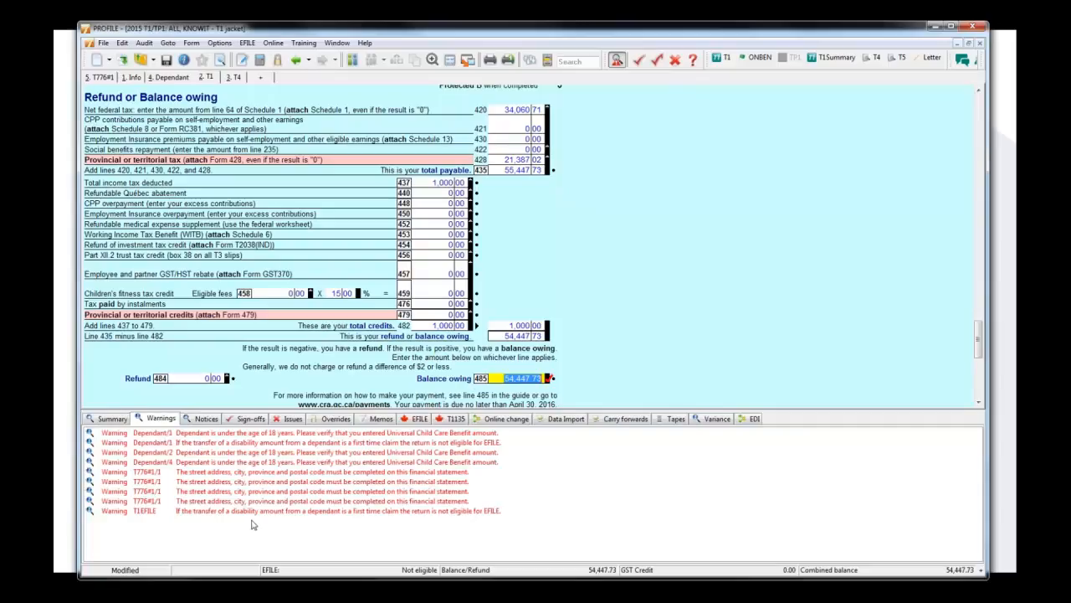
{"action": "double_click", "coordinate": [292, 434]}
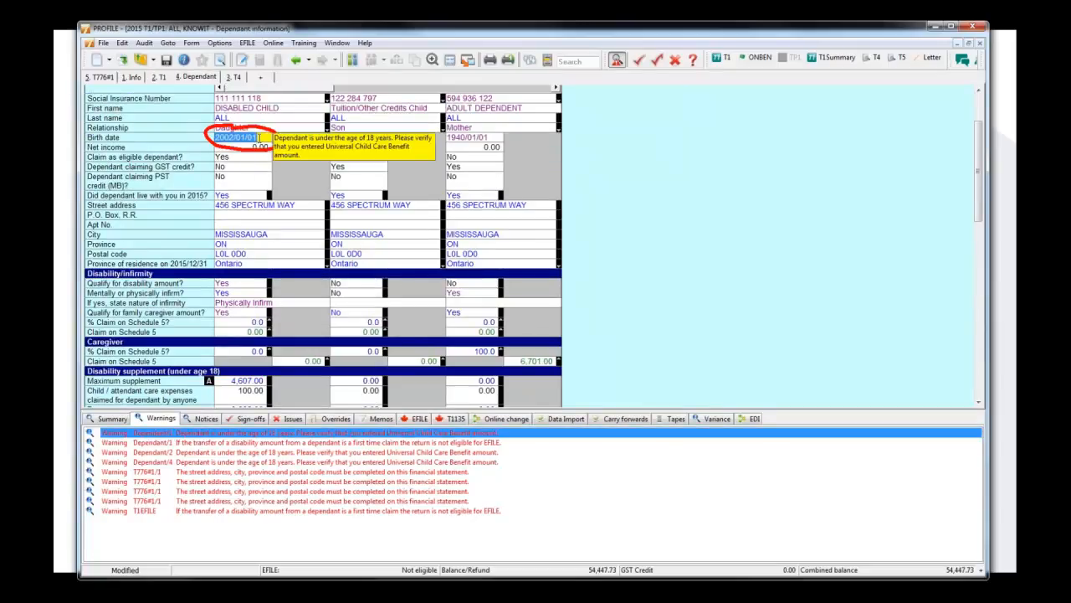
{"action": "right_click", "coordinate": [260, 137]}
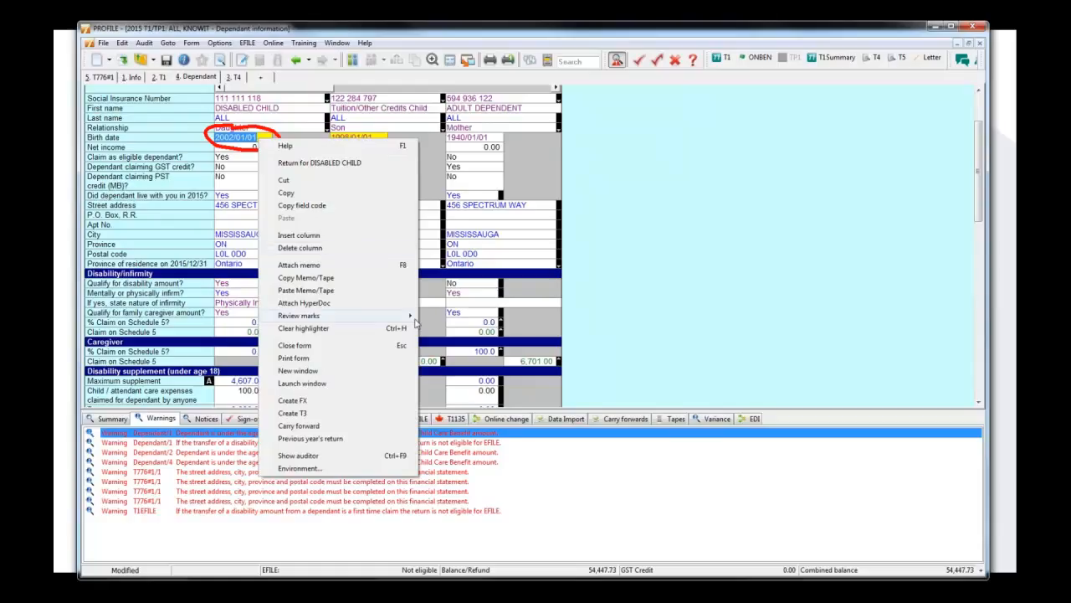
{"action": "mouse_move", "coordinate": [414, 317]}
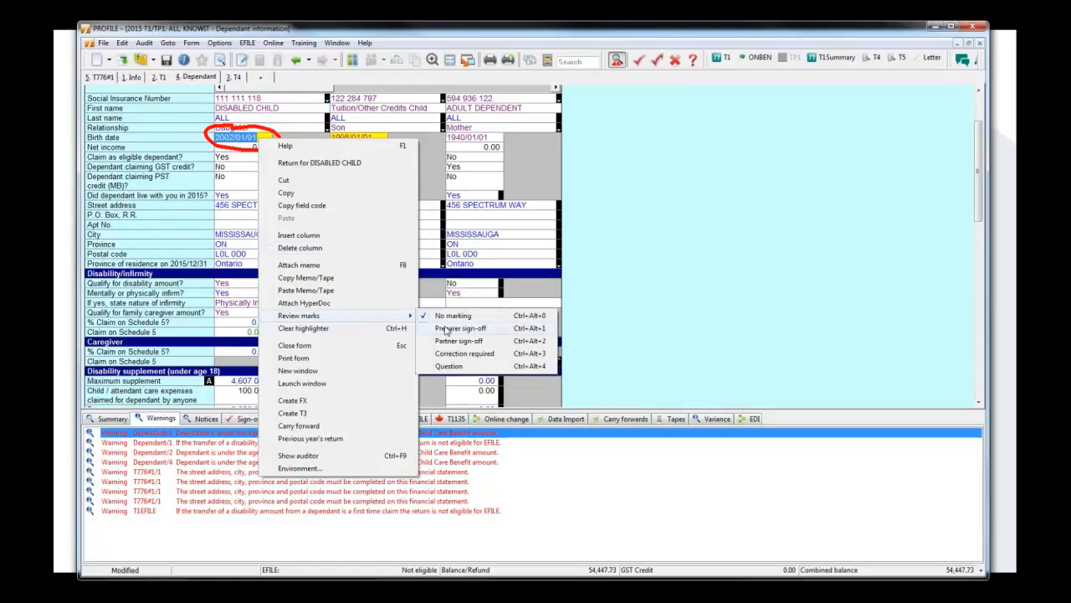
{"action": "left_click", "coordinate": [447, 330]}
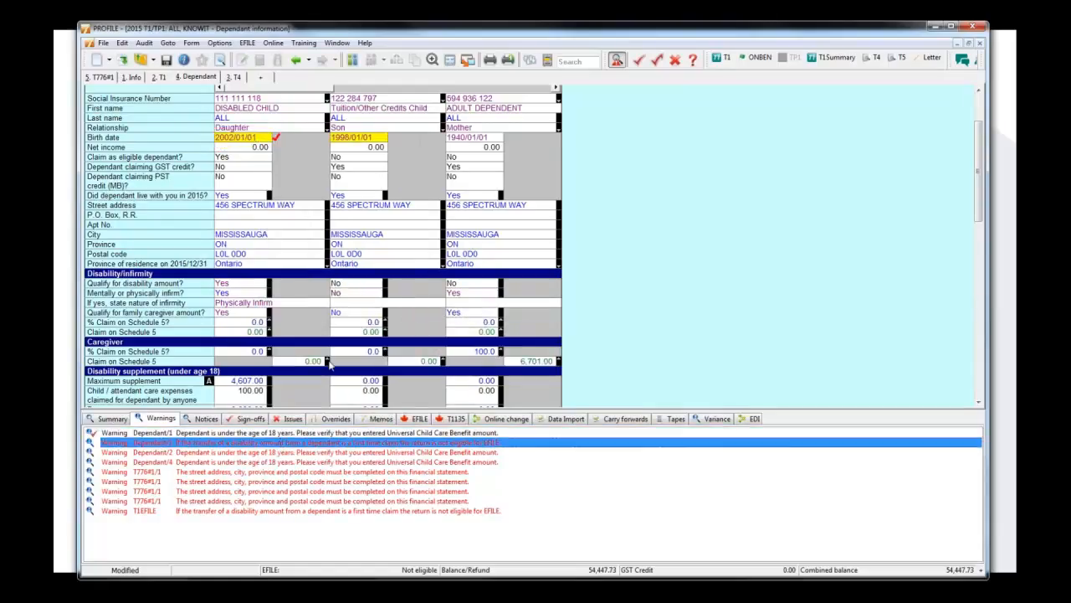
Add preparer sign-offs to the Dependant/1 disability transfer warning and the Dependant/2 and Dependant/4 under-18 warnings.
{"action": "right_click", "coordinate": [261, 443]}
{"action": "left_click", "coordinate": [277, 485]}
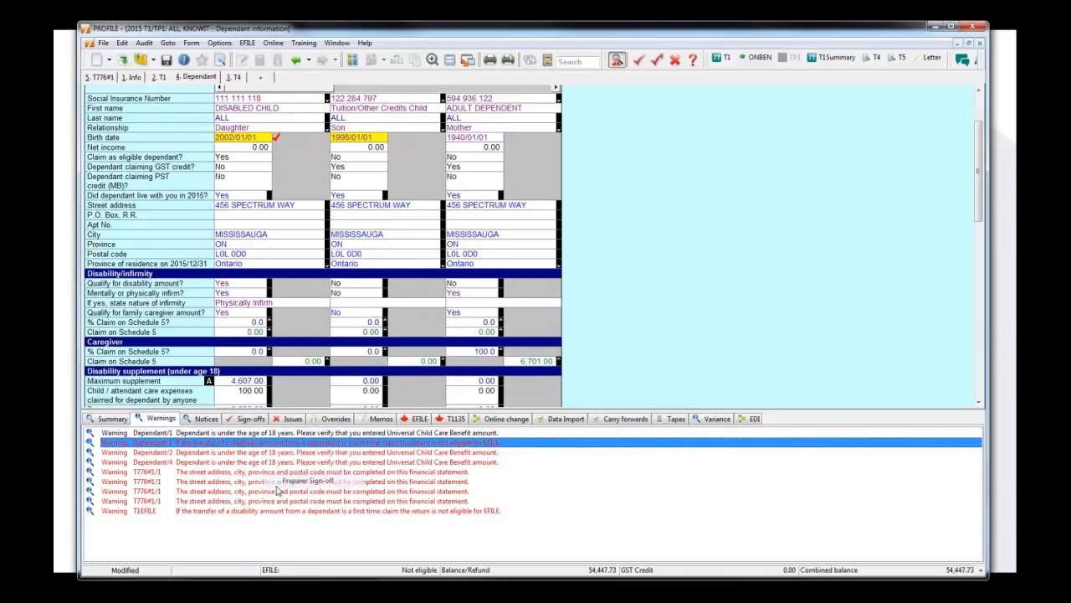
{"action": "left_click", "coordinate": [244, 456]}
{"action": "right_click", "coordinate": [244, 456]}
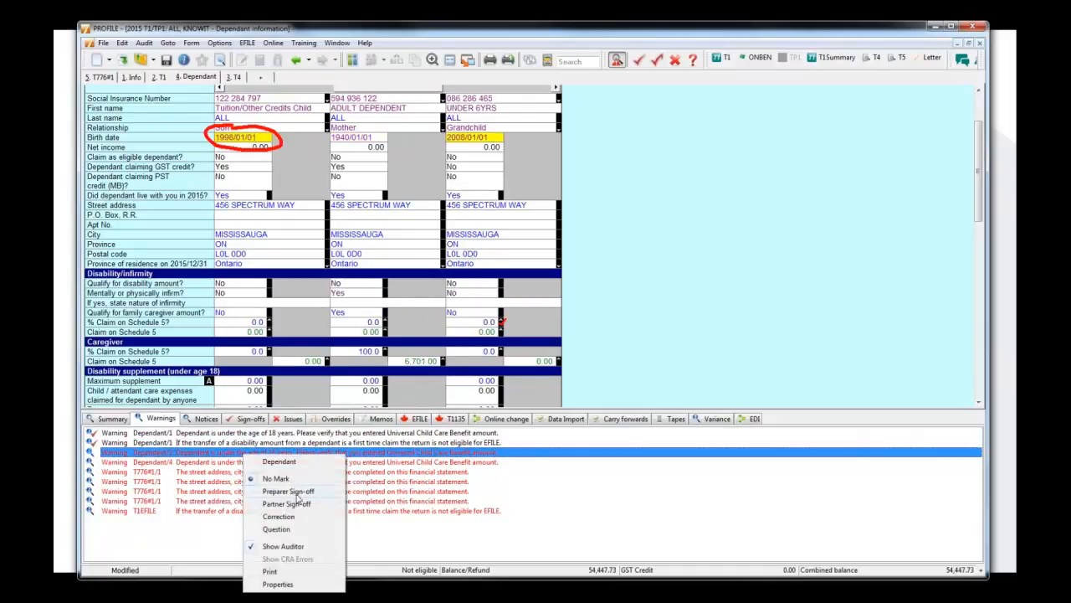
{"action": "left_click", "coordinate": [293, 491]}
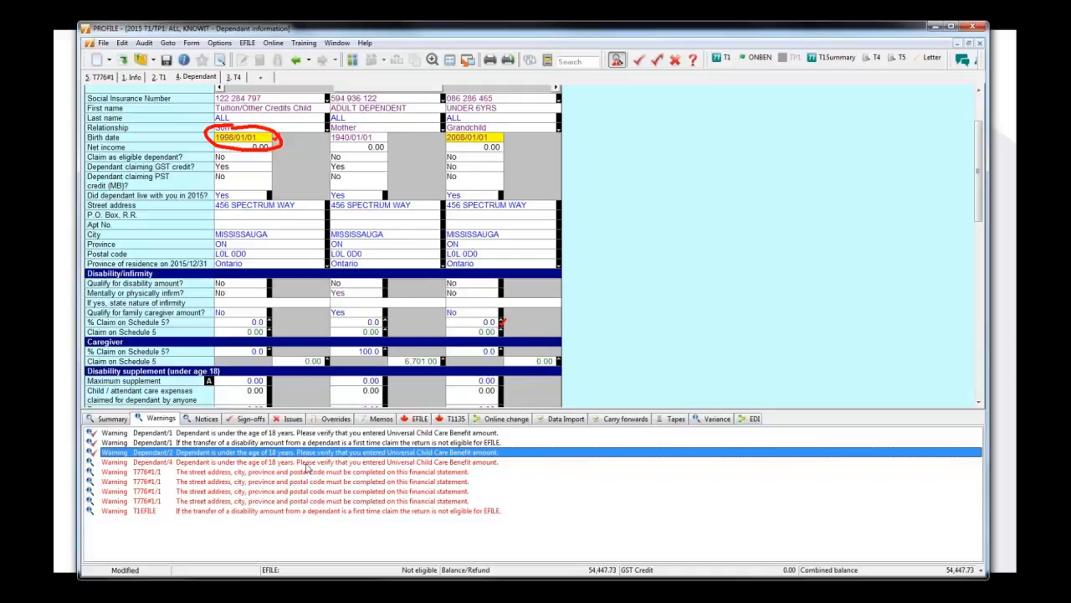
{"action": "left_click", "coordinate": [306, 463]}
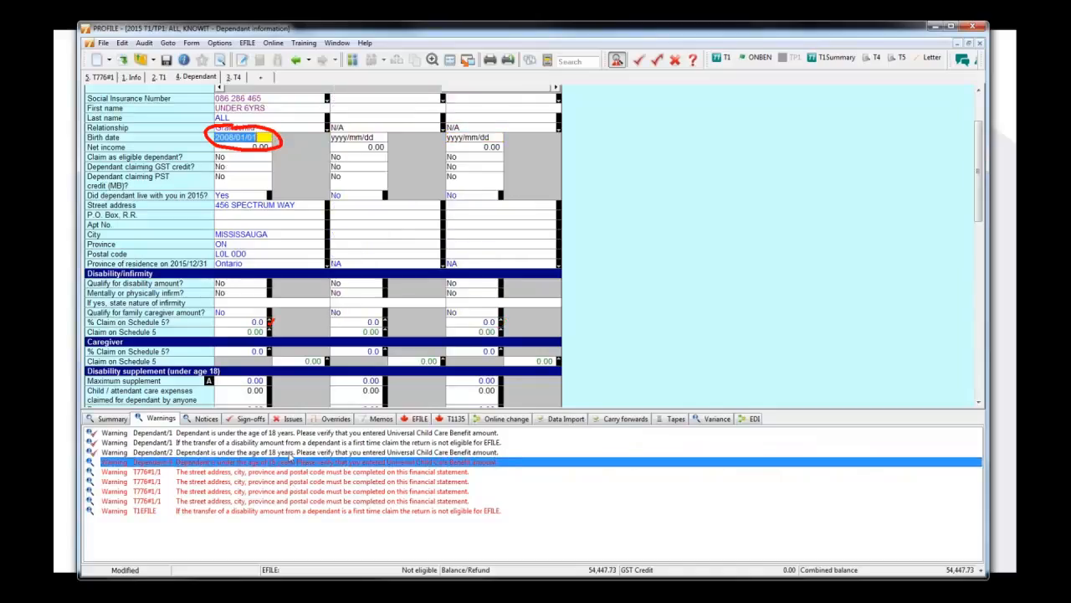
{"action": "right_click", "coordinate": [291, 456]}
{"action": "left_click", "coordinate": [335, 495]}
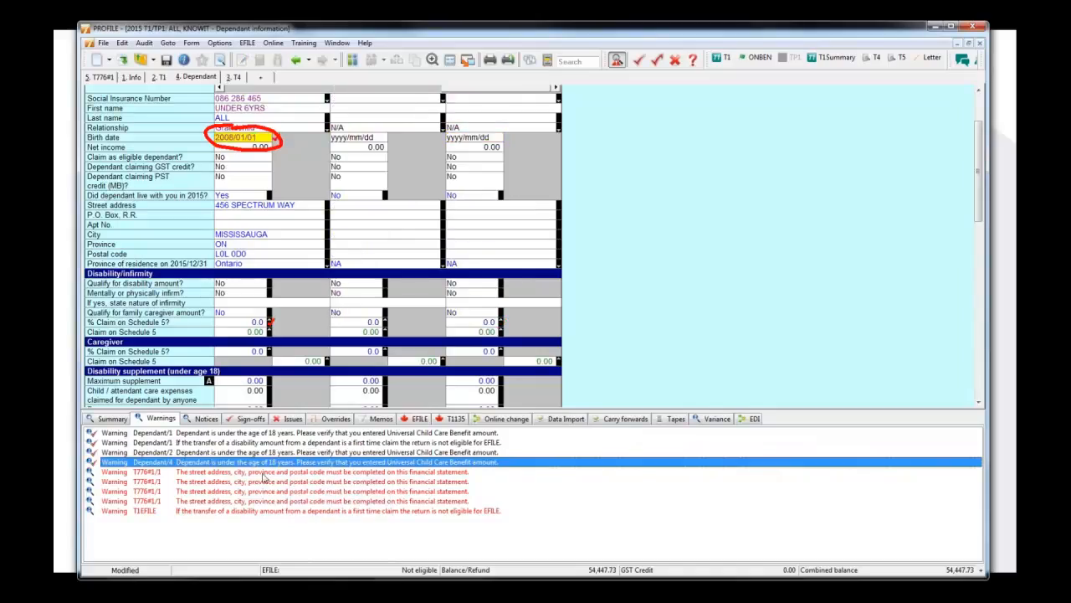
Trace the first T776 address warning to the form, and add preparer sign-offs to all four T776 address warnings and the T1EFILE warning.
{"action": "left_click", "coordinate": [263, 474]}
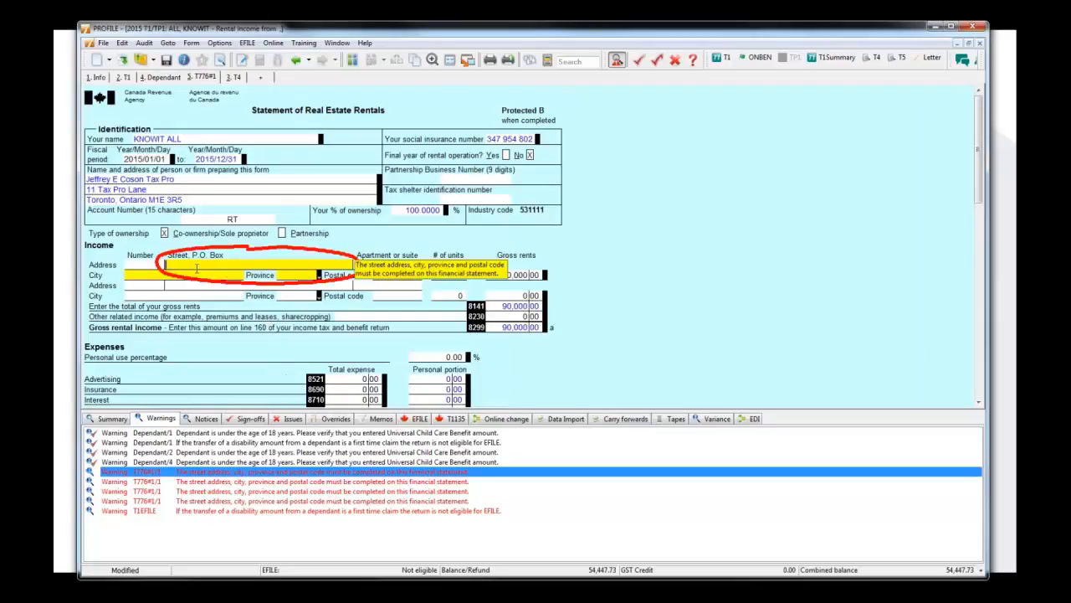
{"action": "left_click", "coordinate": [150, 266]}
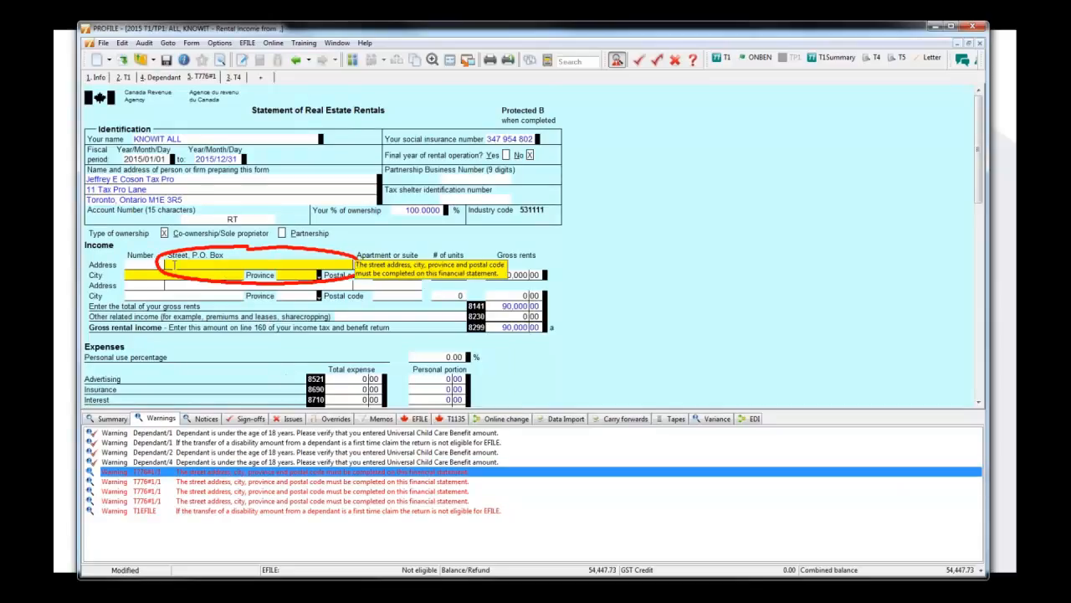
{"action": "right_click", "coordinate": [228, 473]}
{"action": "left_click", "coordinate": [276, 378]}
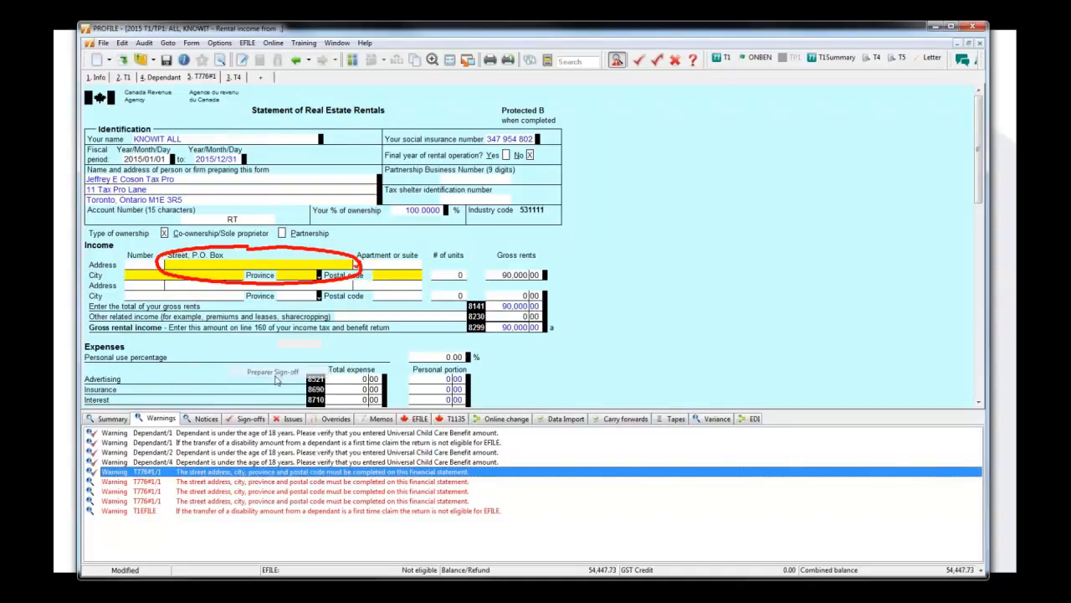
{"action": "left_click", "coordinate": [218, 483]}
{"action": "right_click", "coordinate": [217, 483]}
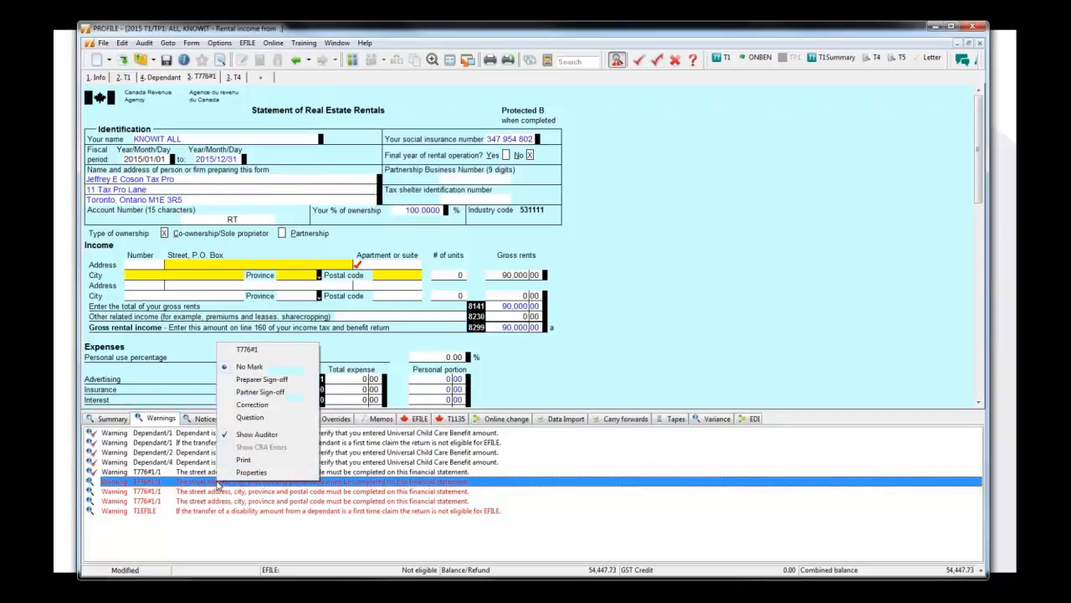
{"action": "left_click", "coordinate": [268, 378]}
{"action": "right_click", "coordinate": [236, 494]}
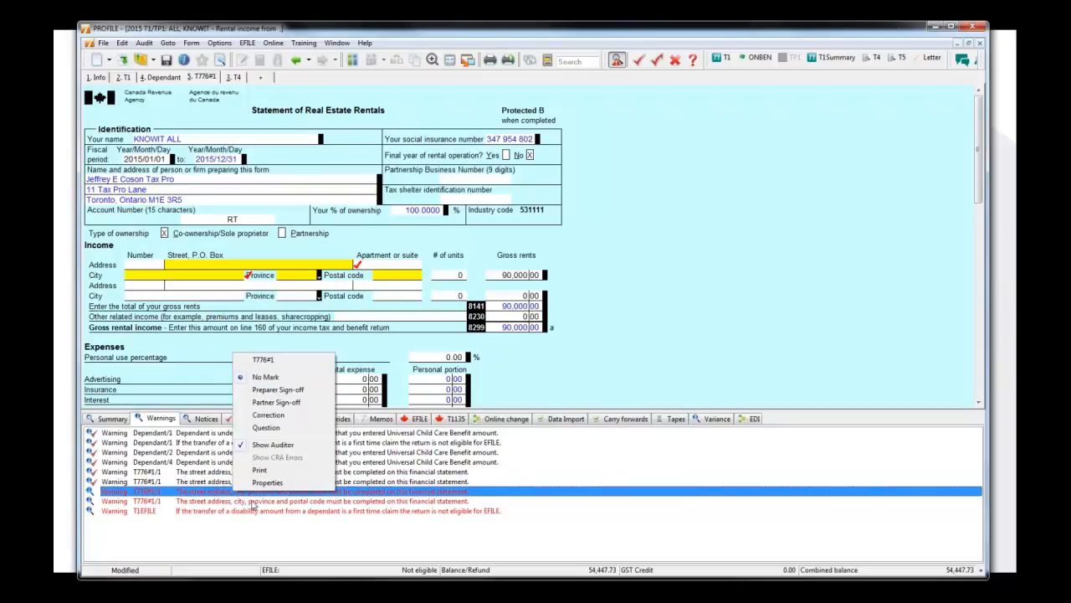
{"action": "left_click", "coordinate": [270, 400]}
{"action": "right_click", "coordinate": [256, 506]}
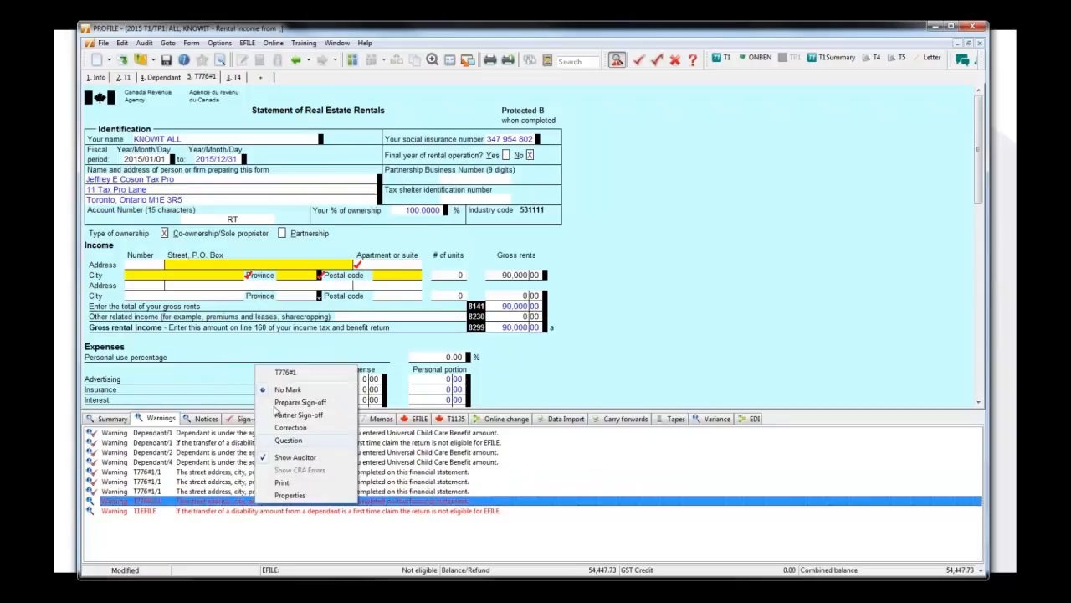
{"action": "left_click", "coordinate": [288, 400]}
{"action": "right_click", "coordinate": [269, 519]}
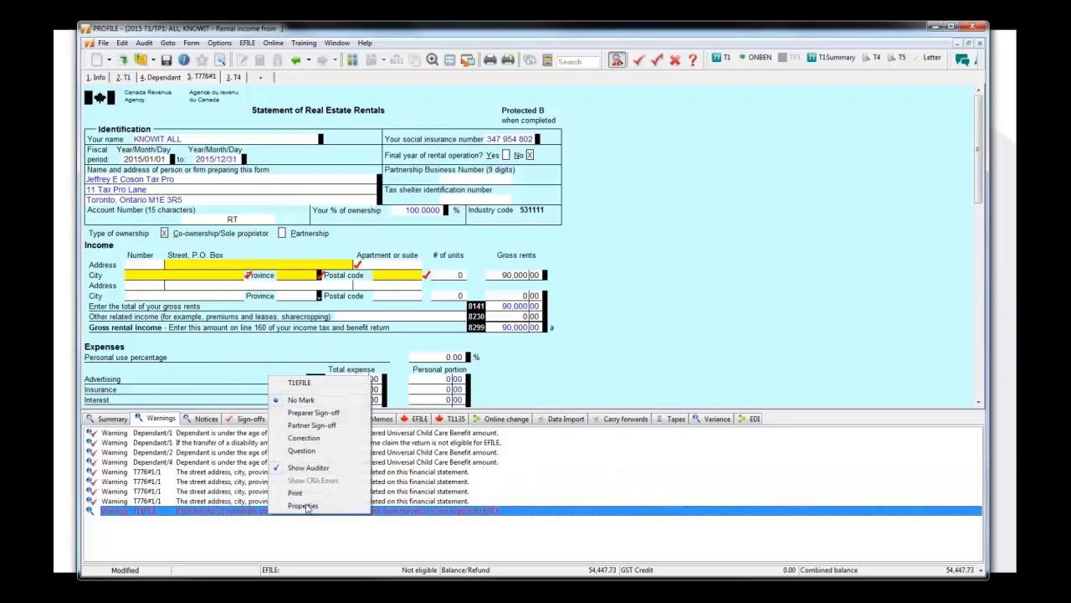
{"action": "left_click", "coordinate": [325, 411]}
Try to add preparer sign-offs to the two EFILE#1120 street address and postal code messages in the auditor summary.
{"action": "left_click", "coordinate": [117, 419]}
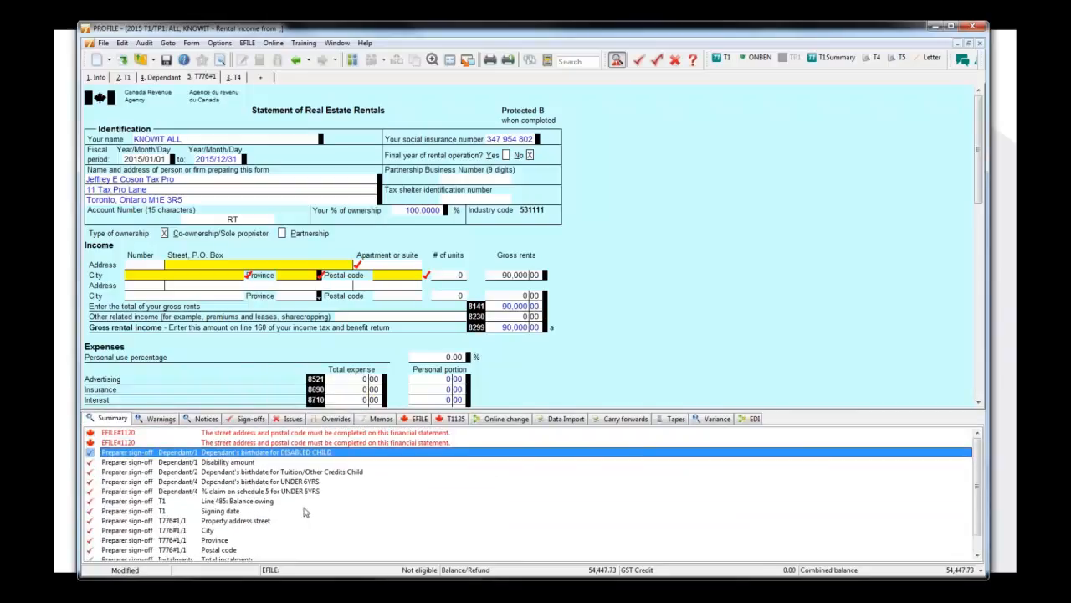
{"action": "left_click", "coordinate": [308, 443]}
{"action": "left_click", "coordinate": [313, 433]}
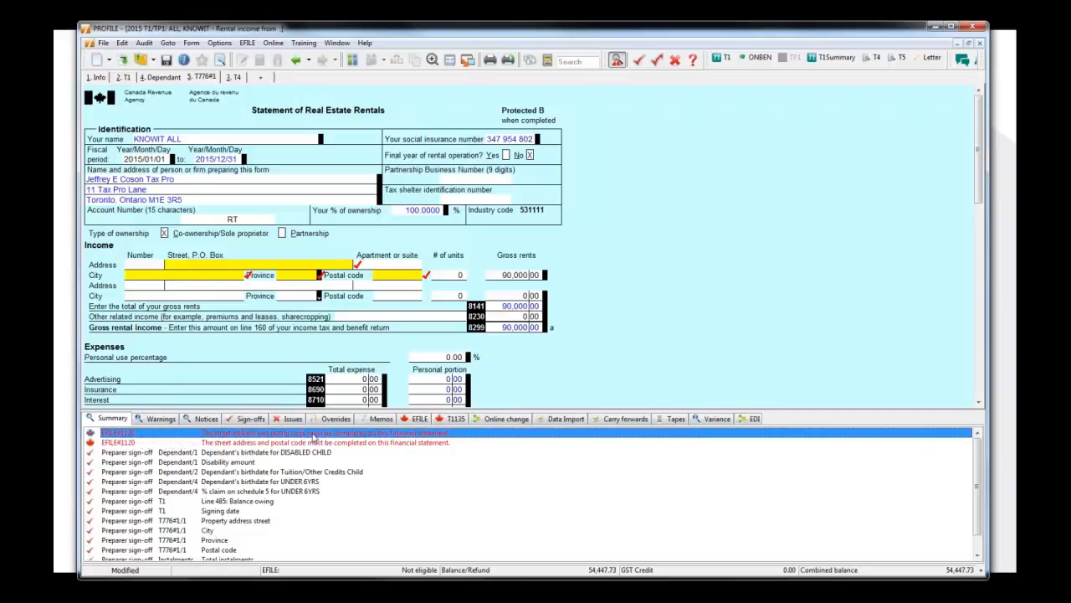
{"action": "right_click", "coordinate": [309, 432]}
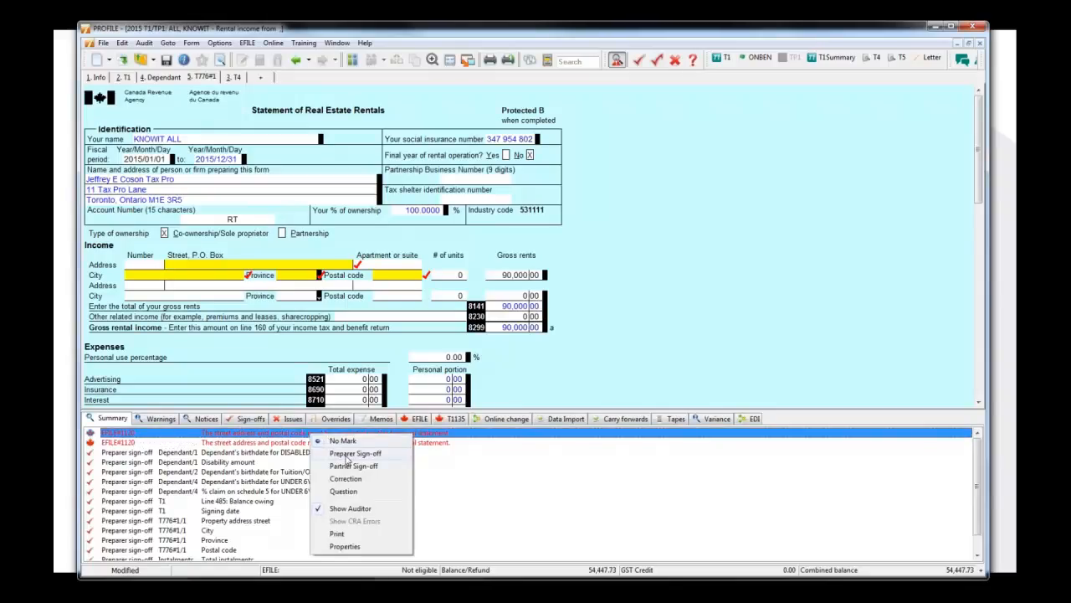
{"action": "left_click", "coordinate": [346, 453]}
{"action": "right_click", "coordinate": [350, 447]}
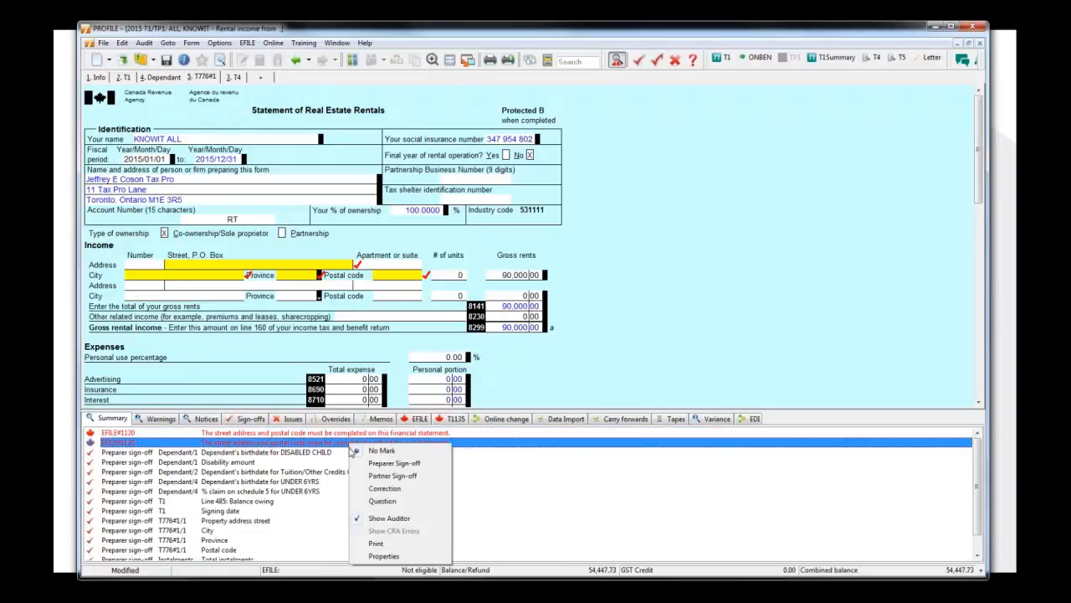
{"action": "left_click", "coordinate": [387, 465]}
{"action": "right_click", "coordinate": [389, 432]}
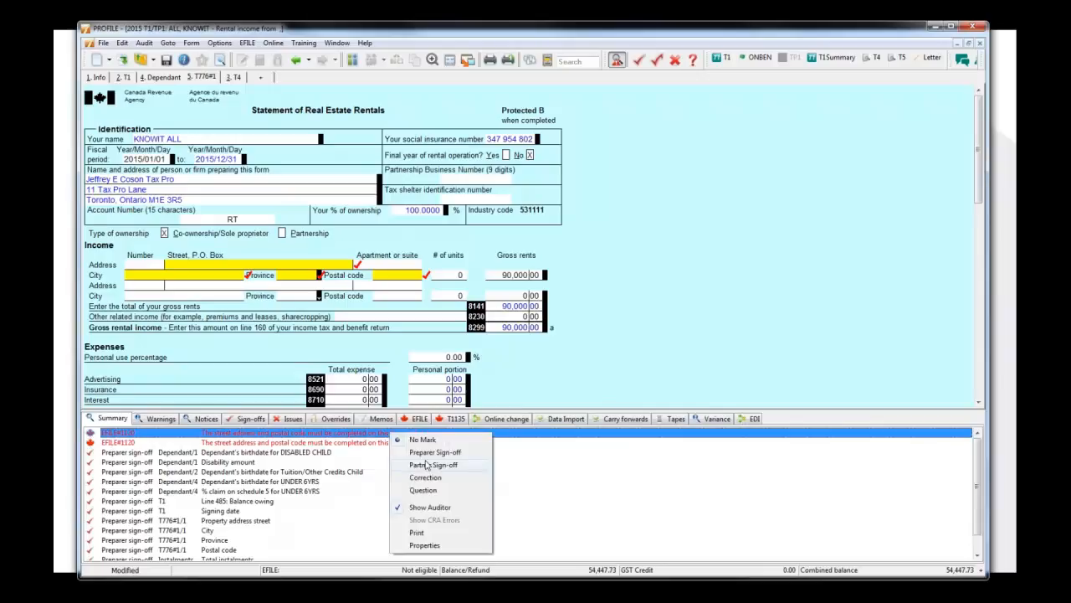
{"action": "left_click", "coordinate": [431, 453]}
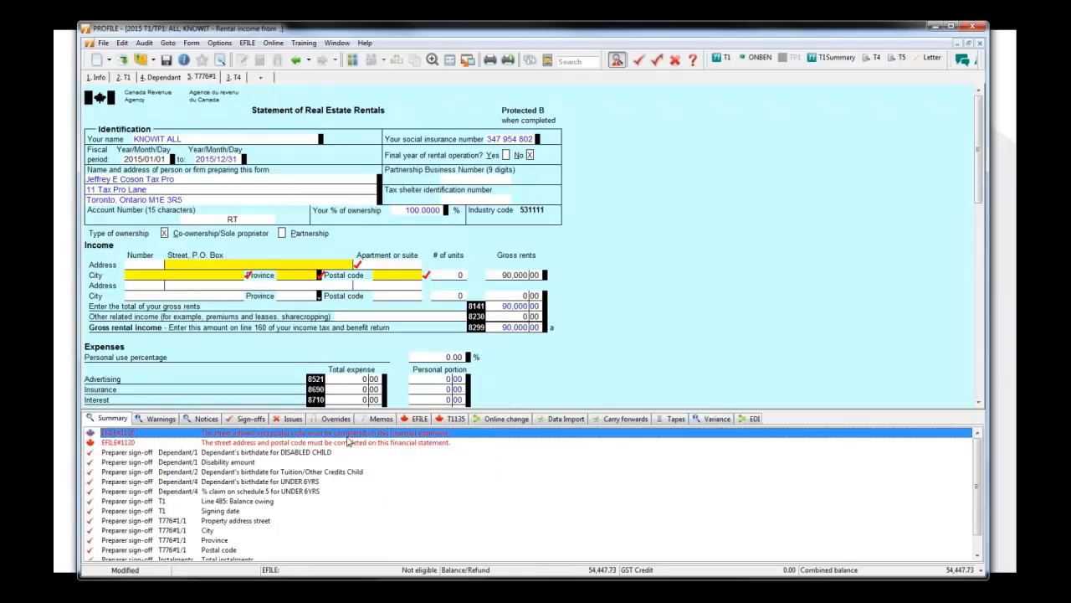
Reapply the preparer sign-offs on the T776 street address and postal code warnings, and retry the sign-off on the first EFILE#1120 message.
{"action": "left_click", "coordinate": [288, 268]}
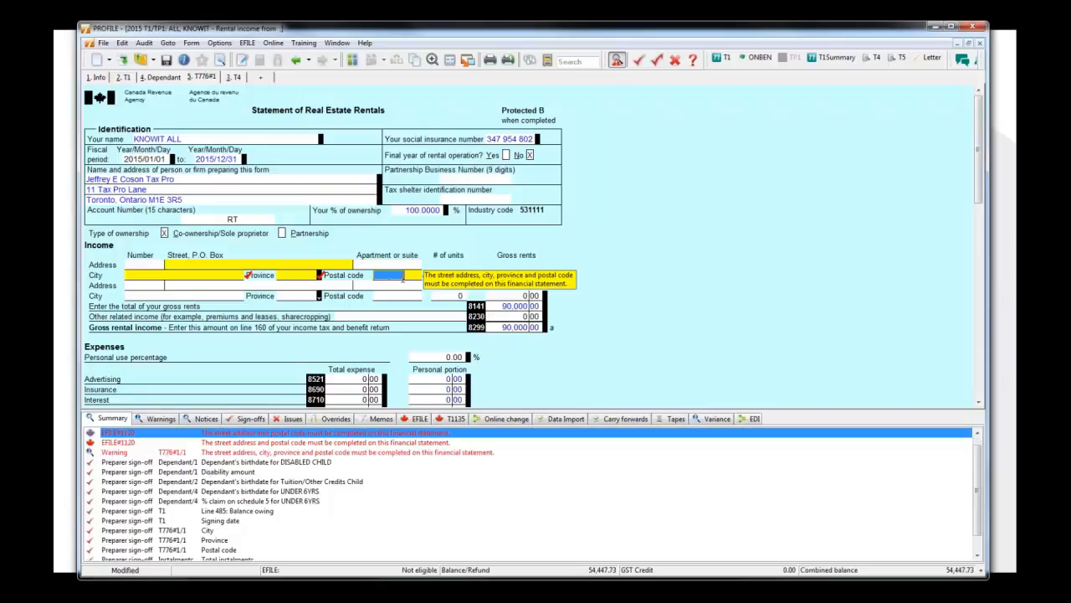
{"action": "left_click", "coordinate": [363, 452]}
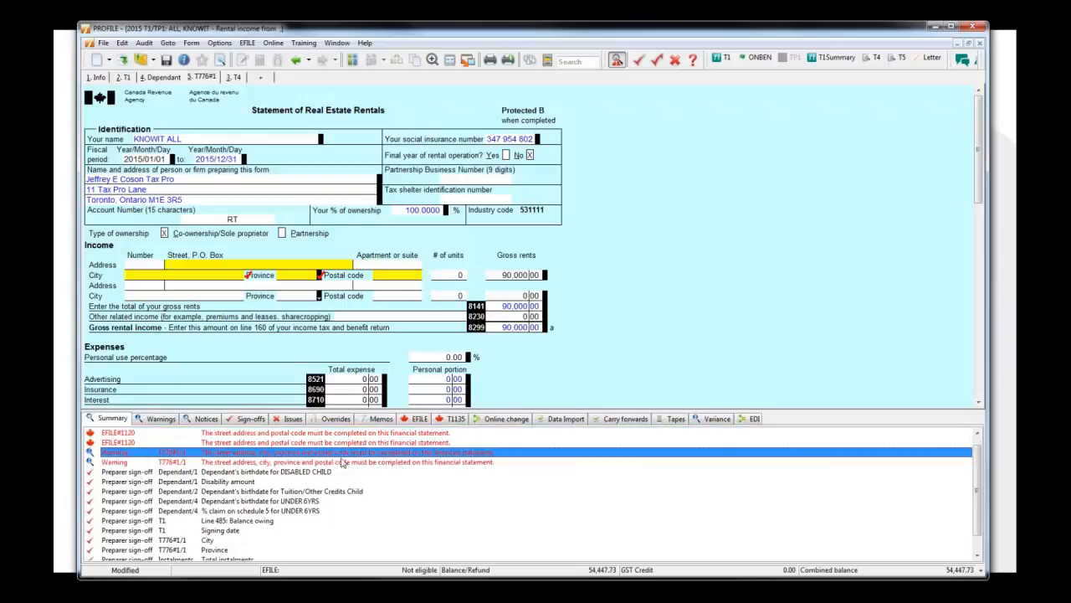
{"action": "right_click", "coordinate": [342, 455]}
{"action": "left_click", "coordinate": [382, 494]}
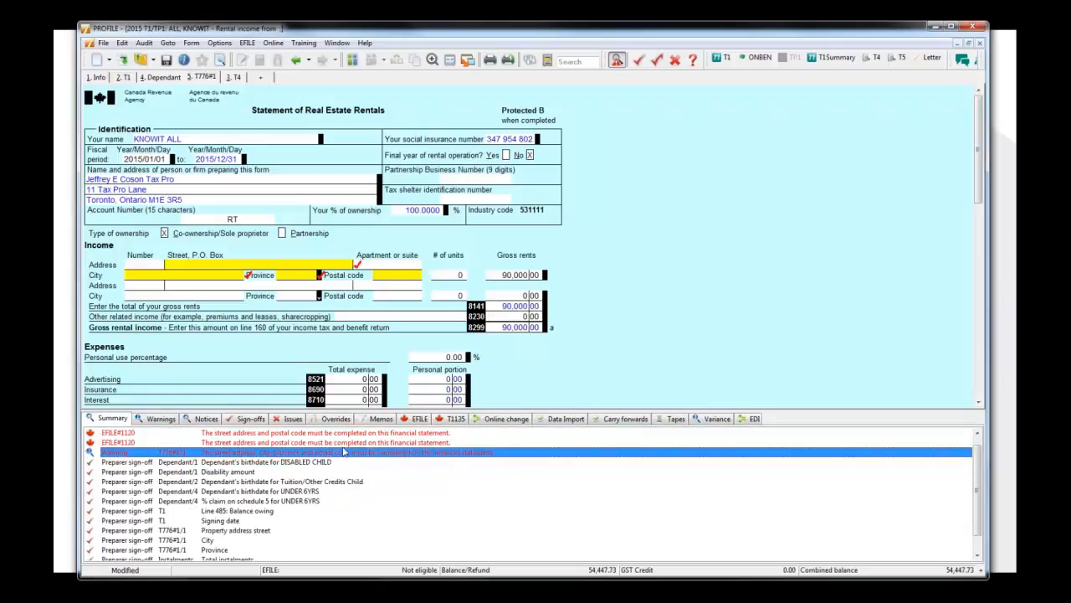
{"action": "right_click", "coordinate": [343, 456]}
{"action": "left_click", "coordinate": [387, 493]}
{"action": "right_click", "coordinate": [361, 433]}
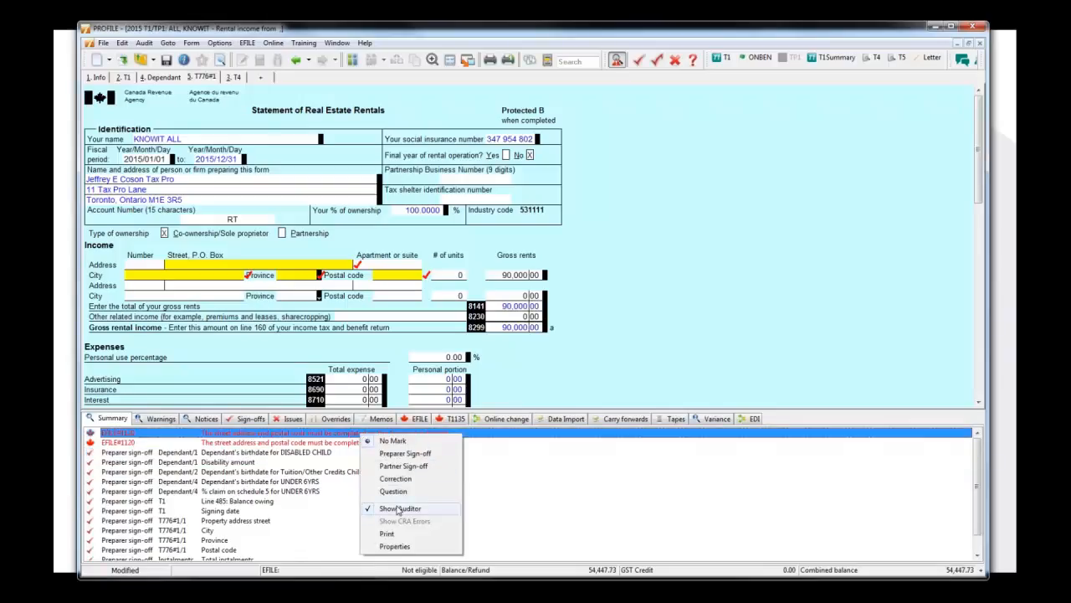
{"action": "left_click", "coordinate": [406, 455]}
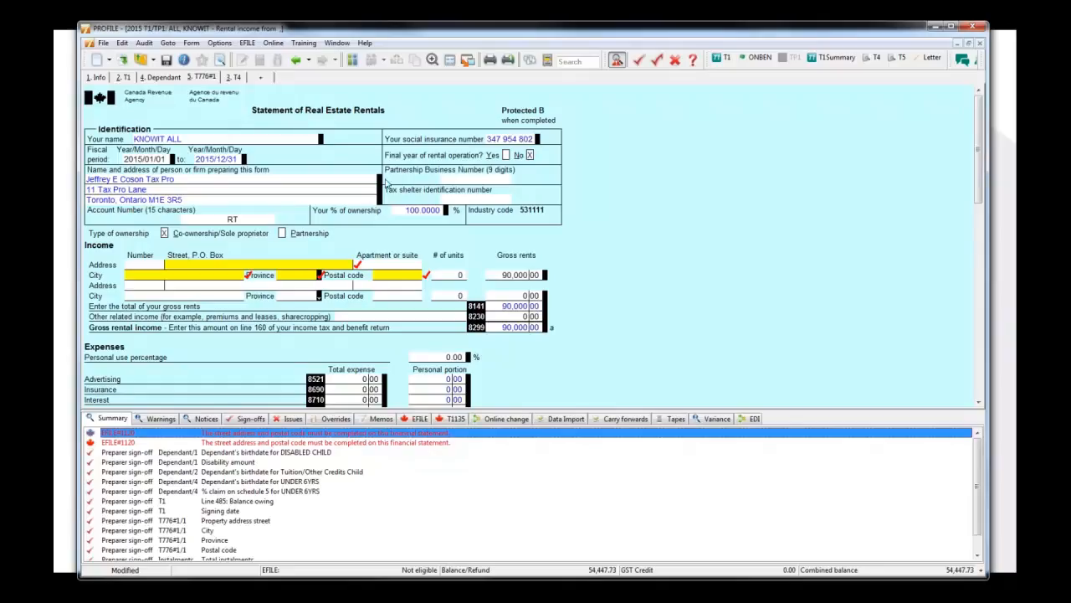
Examine the client and EFILE statuses in the return's file properties, leaving the dialog without changes.
{"action": "left_click", "coordinate": [122, 43]}
{"action": "mouse_move", "coordinate": [104, 43]}
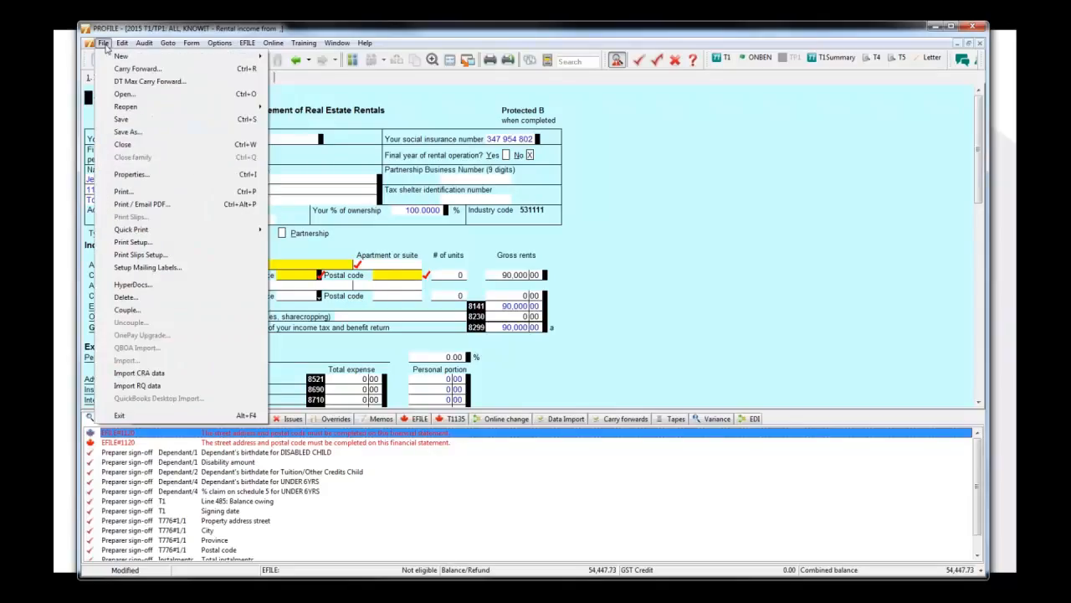
{"action": "left_click", "coordinate": [138, 175]}
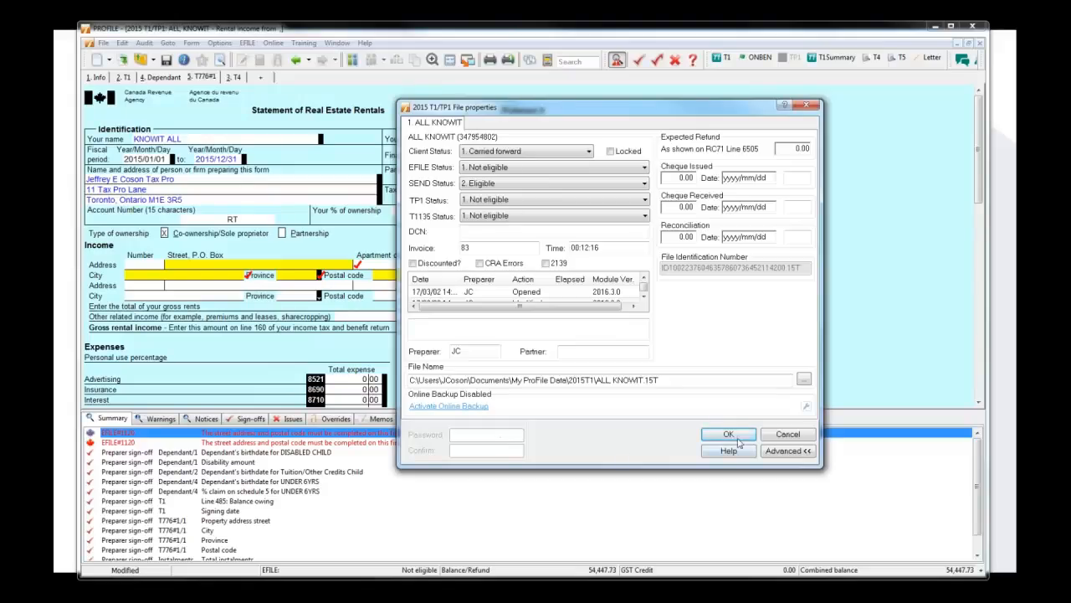
{"action": "left_click", "coordinate": [782, 437]}
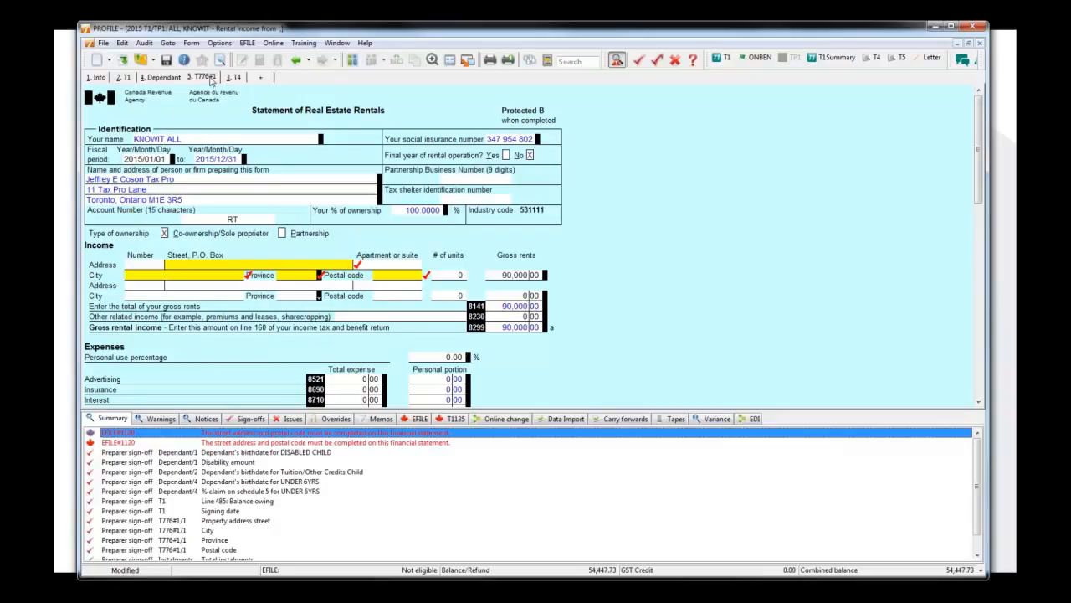
Enter the rental property's postal code in the first income address of the T776 and correct its last characters.
{"action": "left_click", "coordinate": [381, 276]}
{"action": "type", "text": "M1E "}
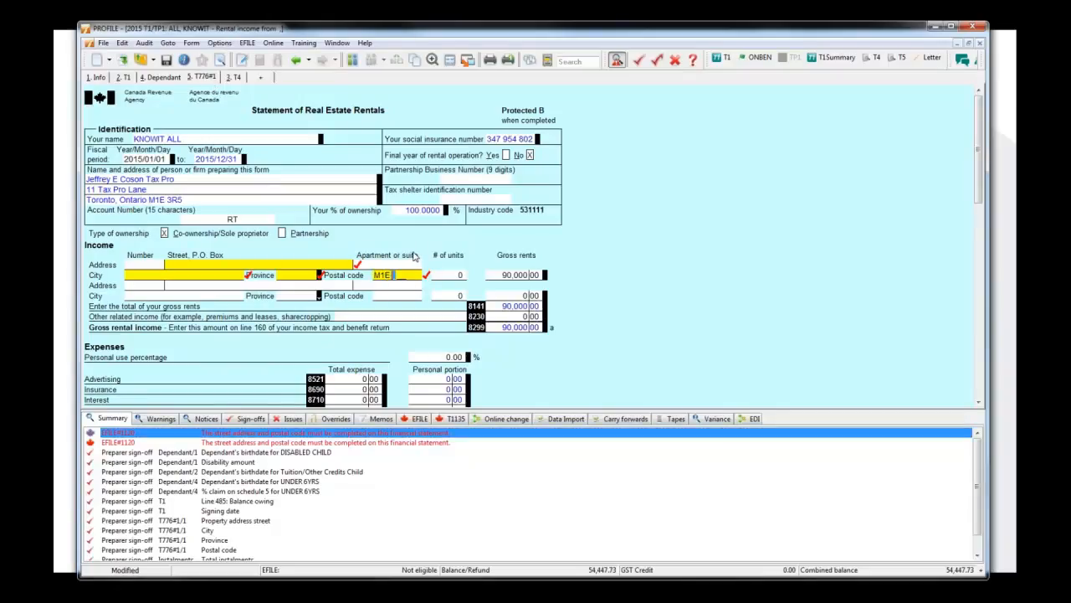
{"action": "type", "text": "4D5"}
{"action": "key", "text": "Tab"}
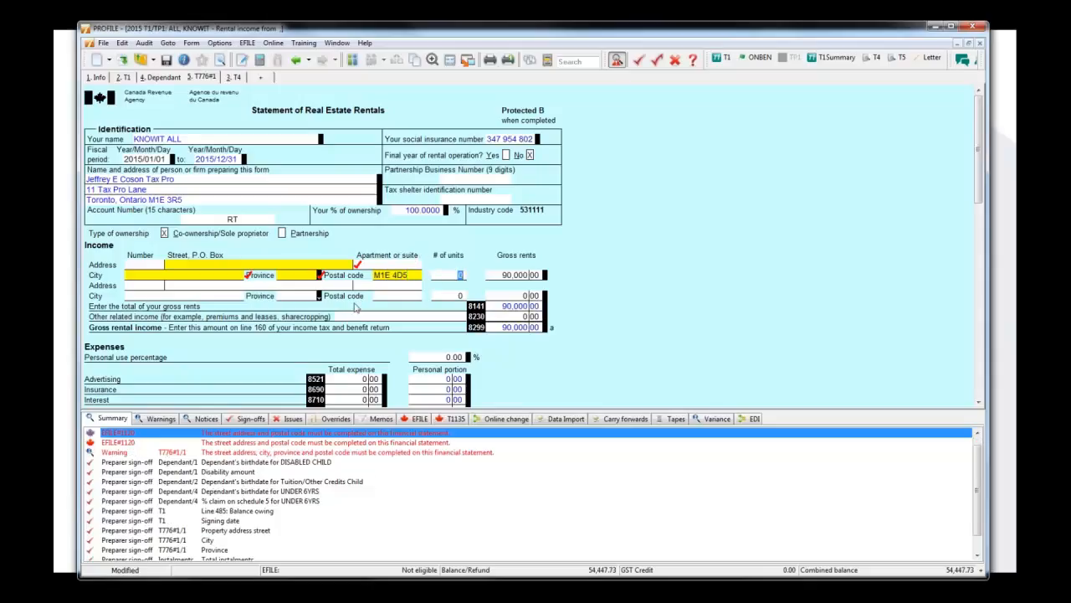
{"action": "left_click", "coordinate": [399, 275]}
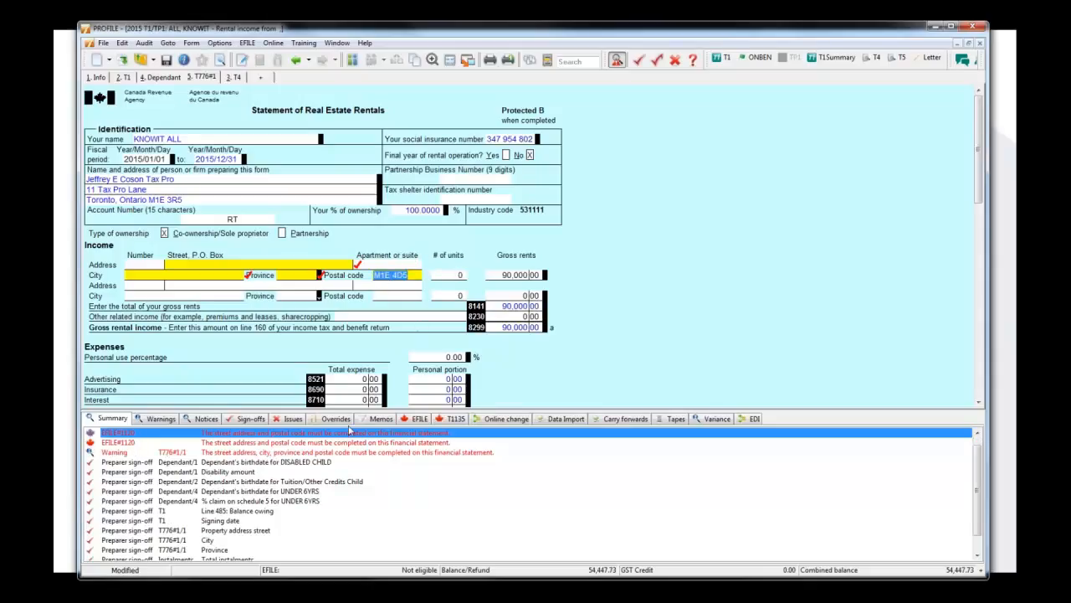
{"action": "left_click_drag", "start_coordinate": [403, 275], "coordinate": [419, 278]}
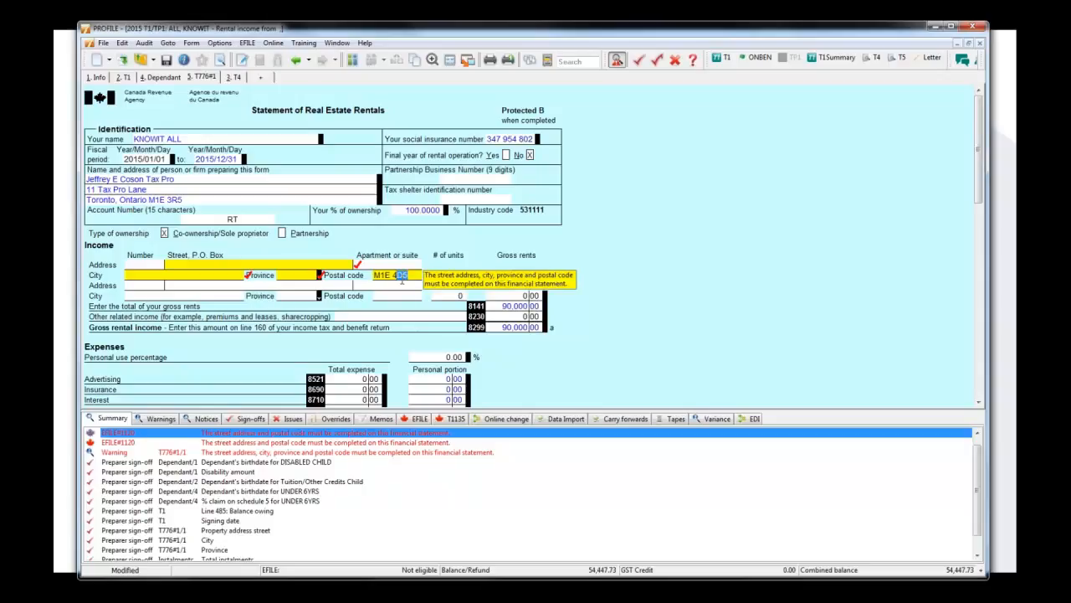
{"action": "type", "text": "S4"}
{"action": "left_click", "coordinate": [401, 287]}
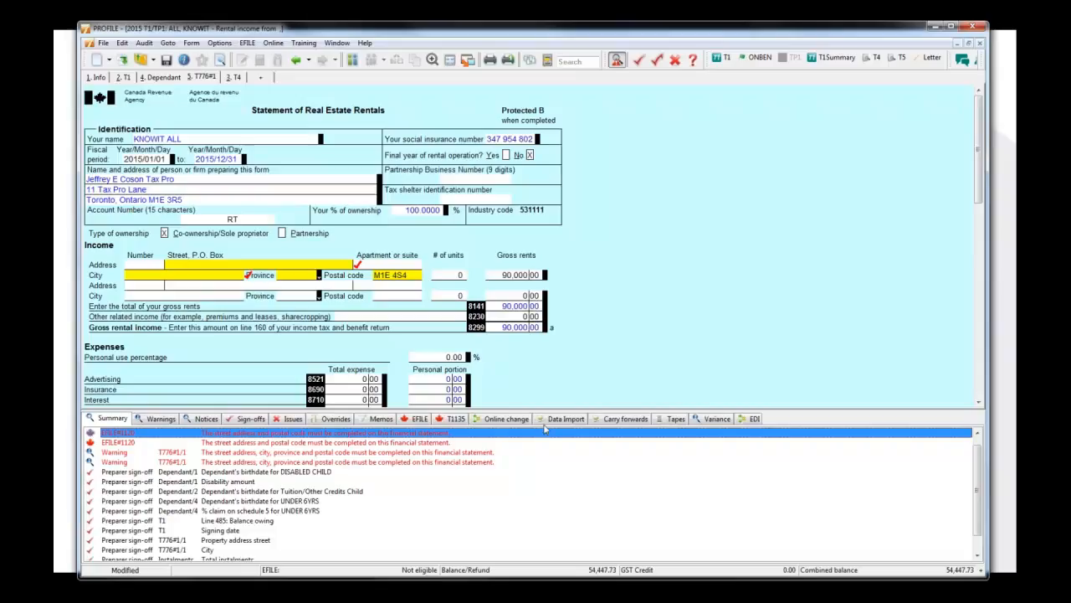
Set the return's EFILE status to 2. Eligible in the file properties, and minimize the program window.
{"action": "left_click", "coordinate": [105, 43]}
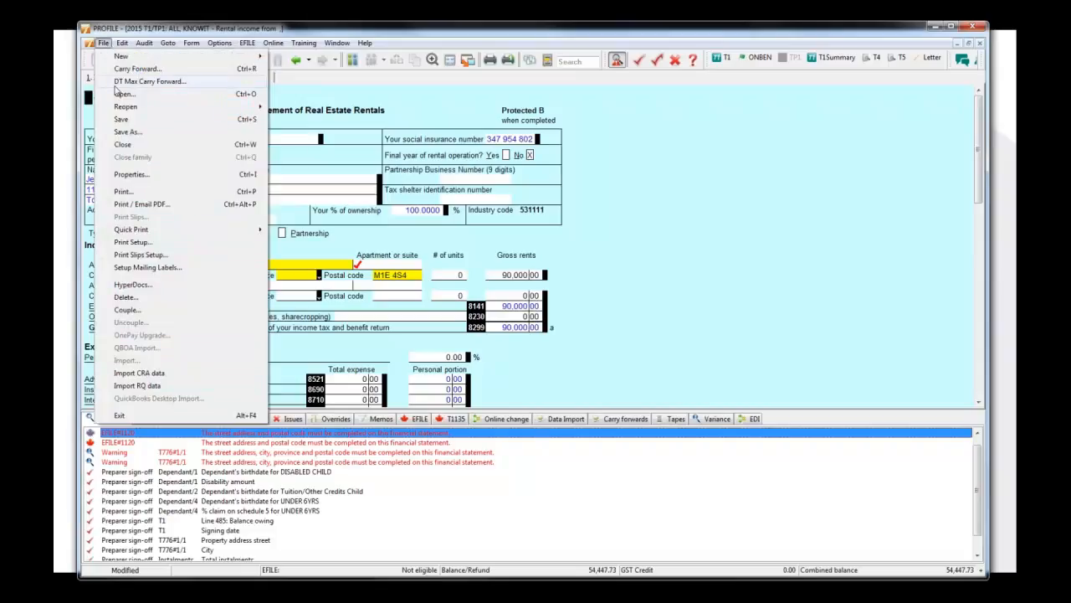
{"action": "left_click", "coordinate": [134, 174]}
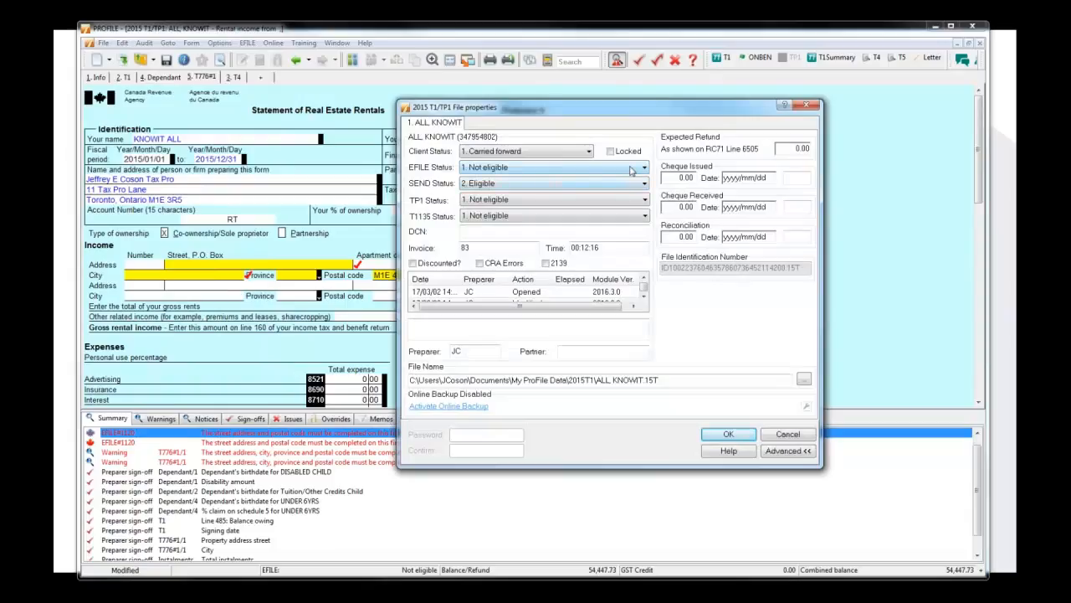
{"action": "left_click", "coordinate": [632, 170]}
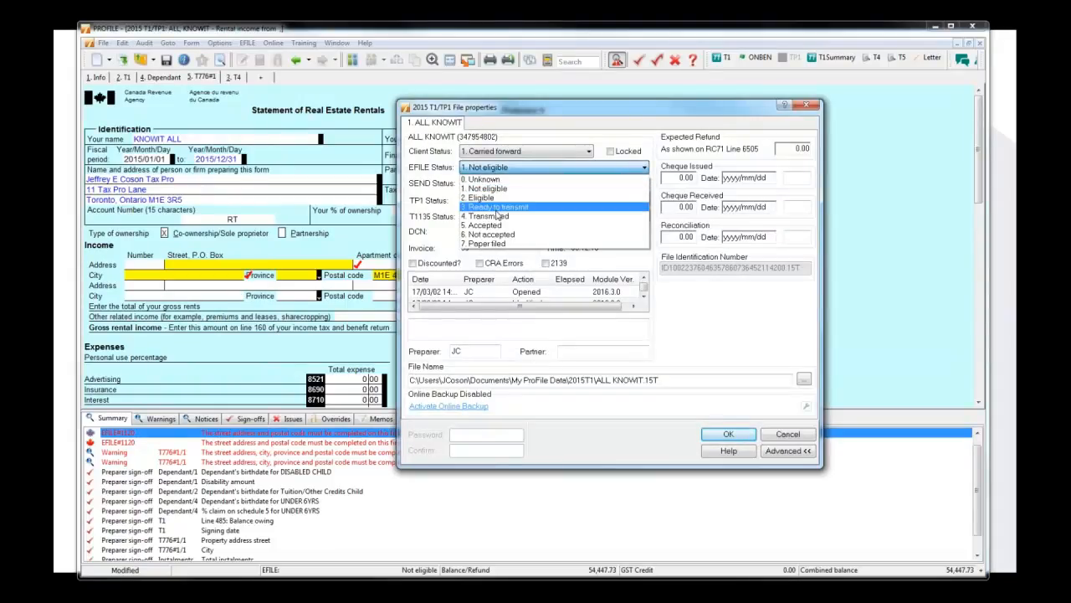
{"action": "left_click", "coordinate": [498, 197]}
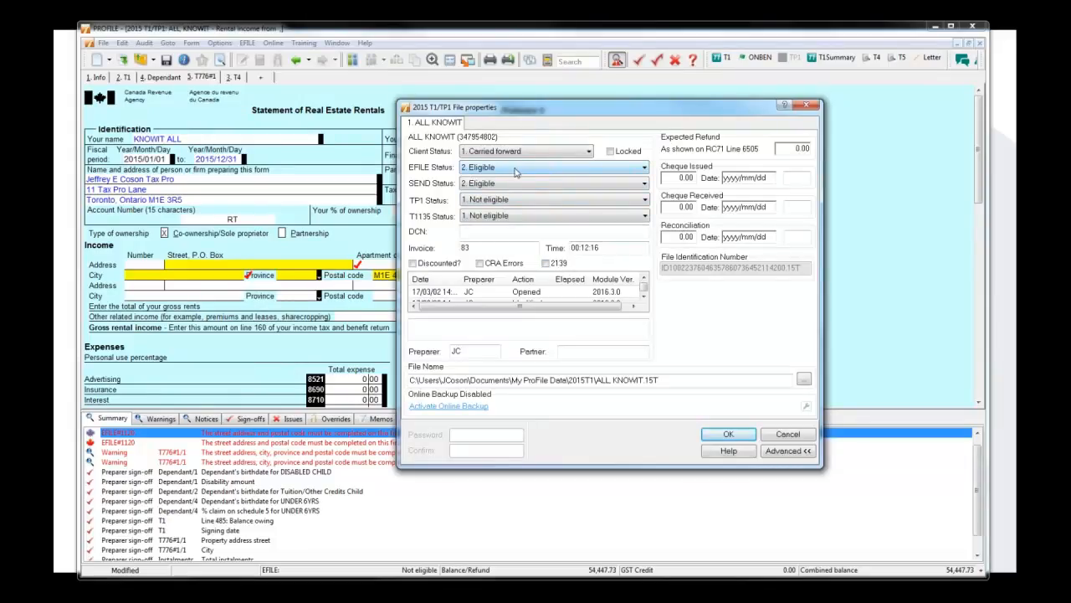
{"action": "left_click", "coordinate": [729, 434]}
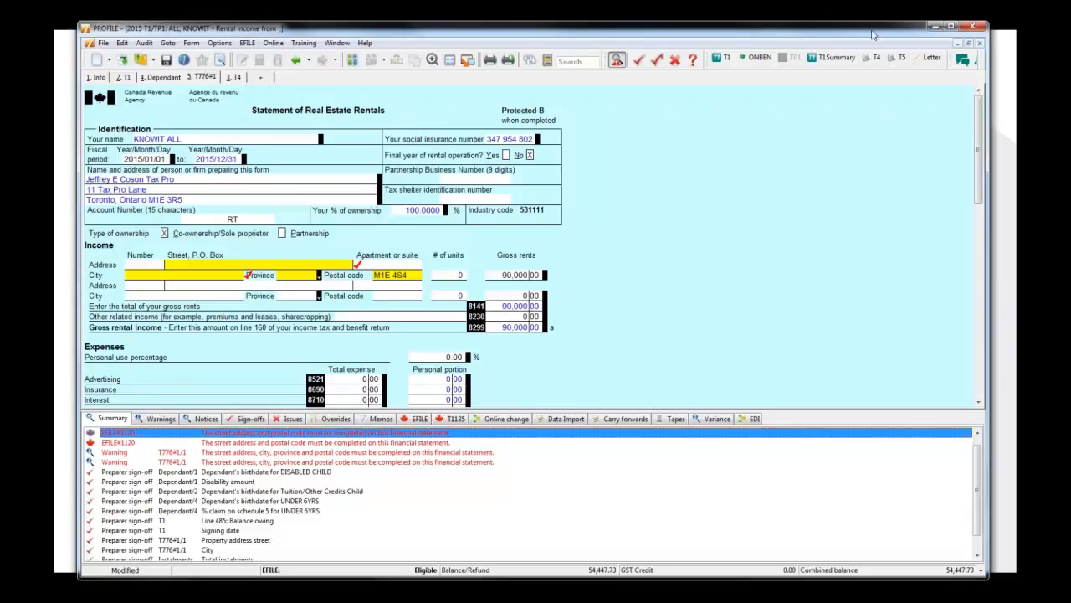
{"action": "left_click", "coordinate": [932, 27]}
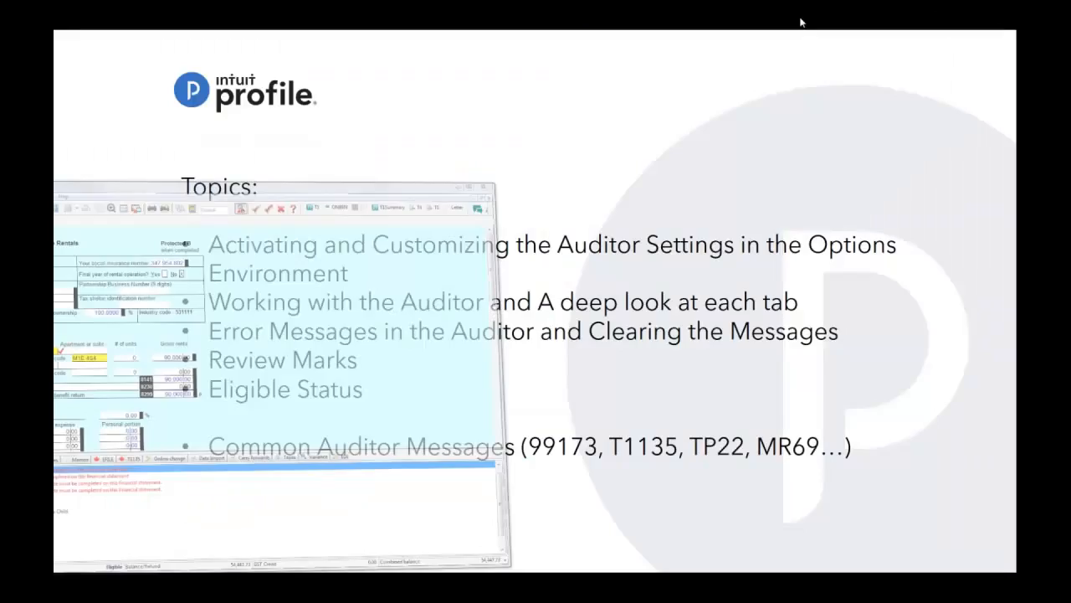
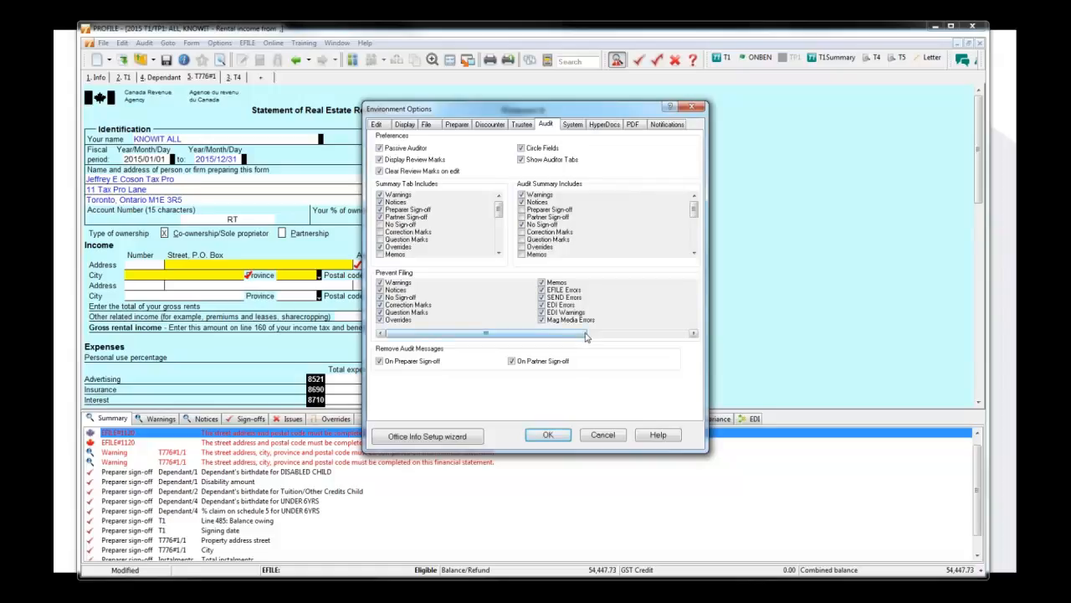
Examine the full Prevent Filing list in the environment's audit options, leaving the dialog without changes.
{"action": "left_click_drag", "start_coordinate": [586, 336], "coordinate": [691, 340]}
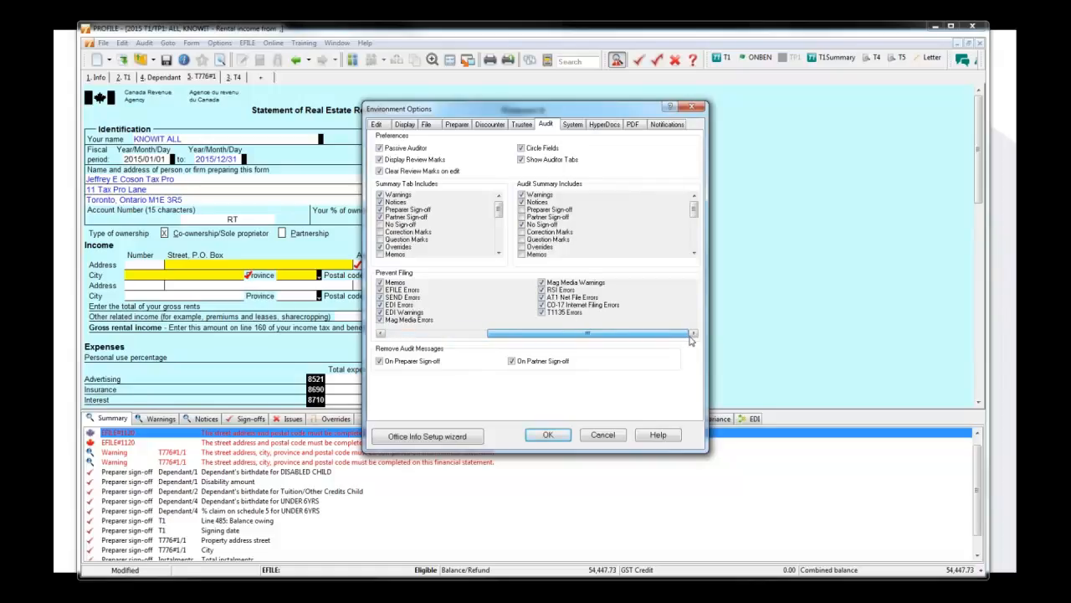
{"action": "left_click", "coordinate": [479, 334]}
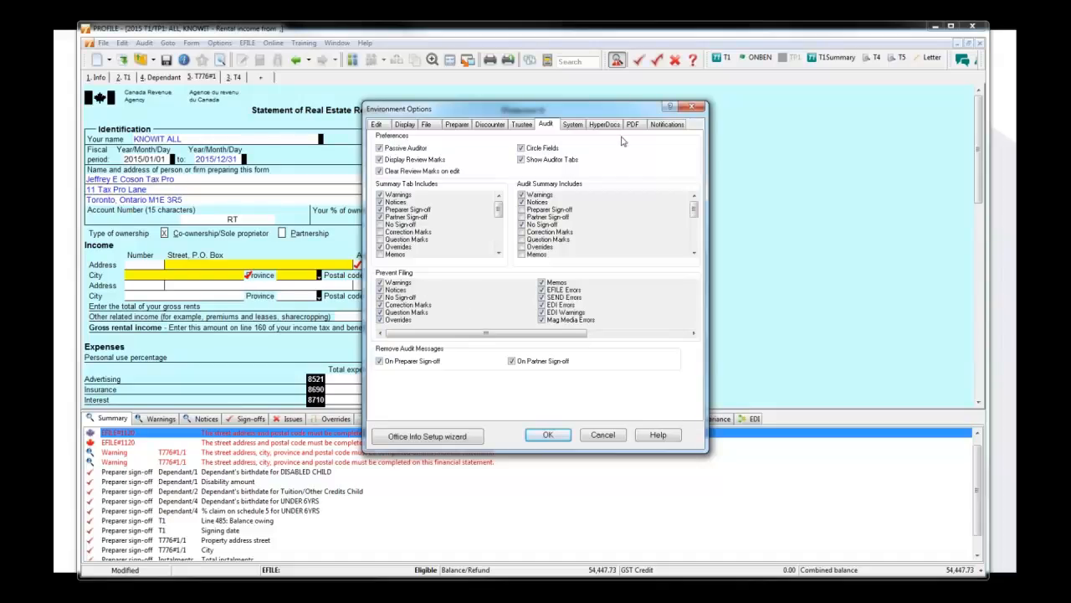
{"action": "left_click", "coordinate": [694, 108]}
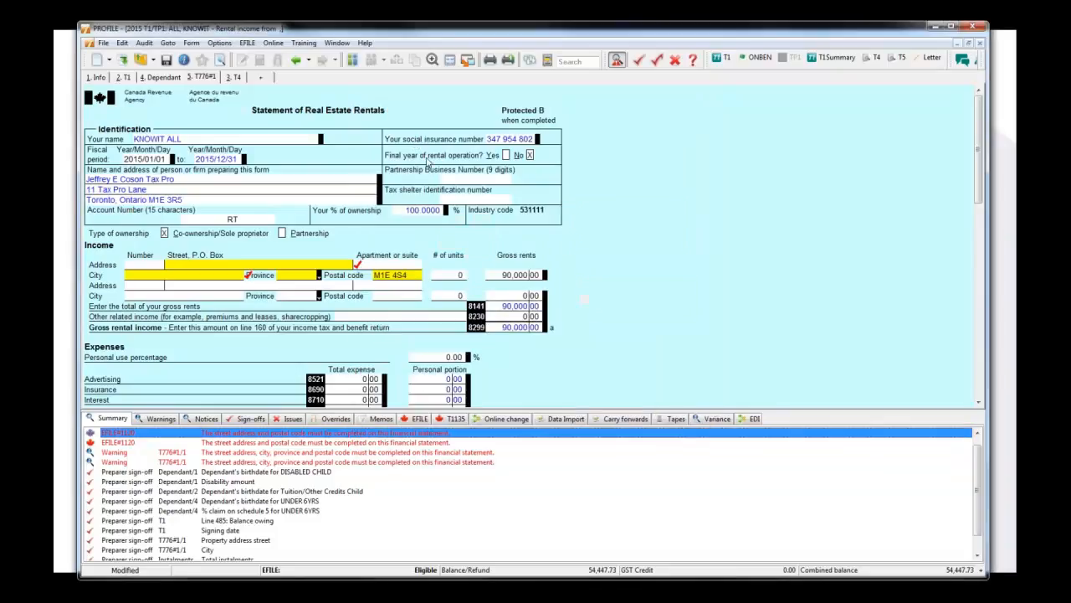
Examine the EFILE directory in the T1 common electronic filing options, closing the dialog without changes.
{"action": "left_click", "coordinate": [246, 43]}
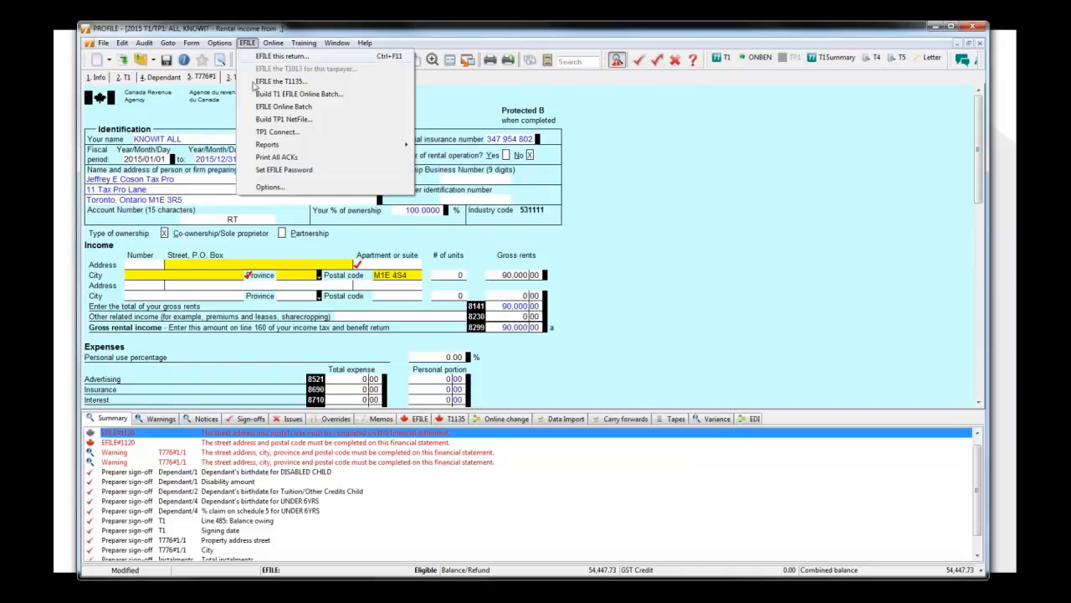
{"action": "left_click", "coordinate": [268, 188]}
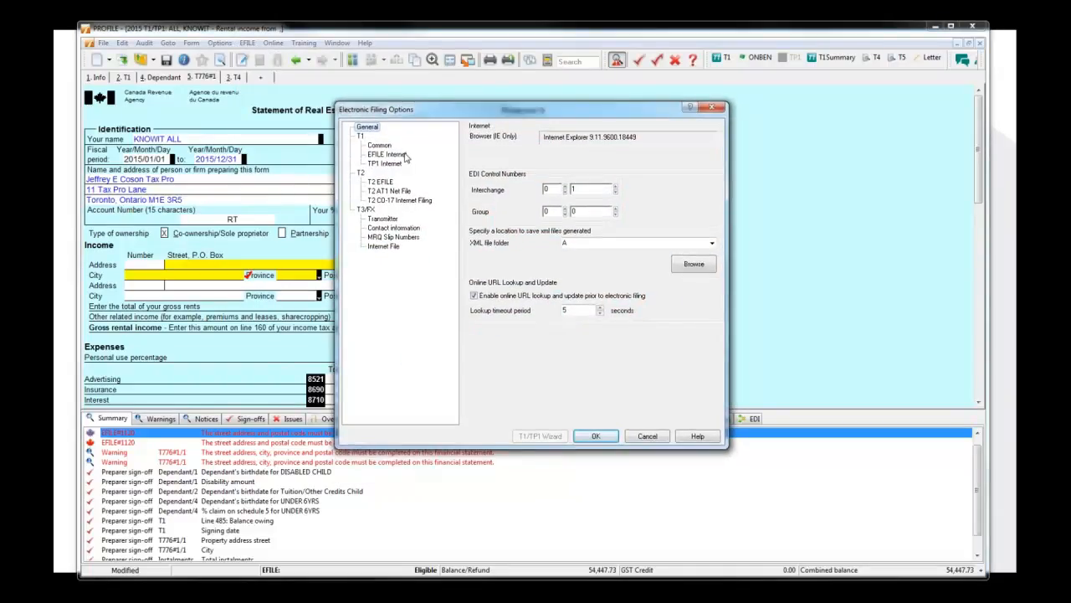
{"action": "left_click", "coordinate": [404, 155]}
{"action": "left_click", "coordinate": [388, 147]}
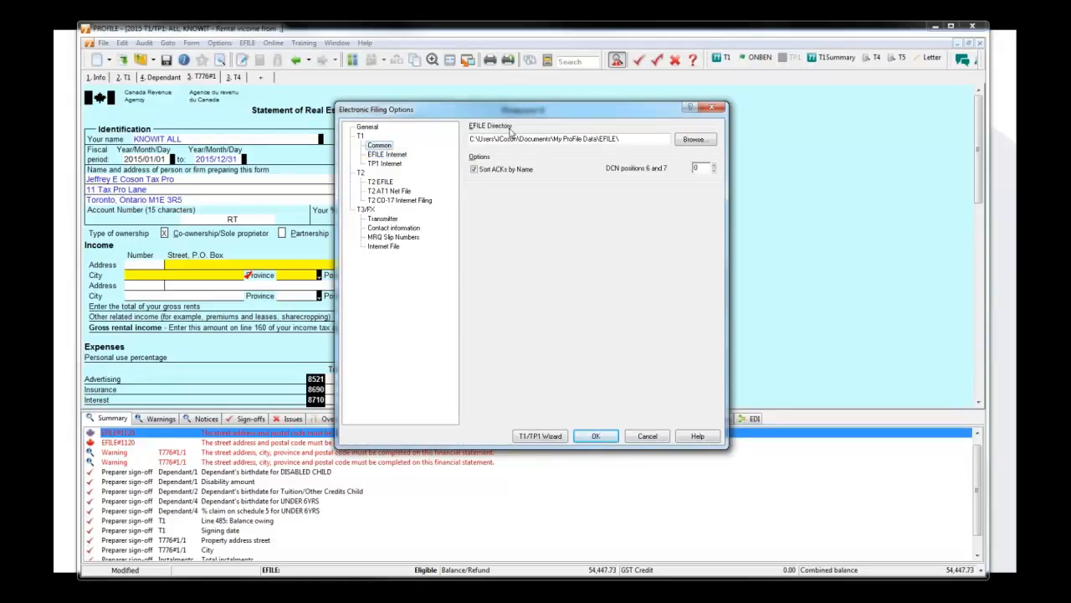
{"action": "left_click_drag", "start_coordinate": [627, 140], "coordinate": [467, 140]}
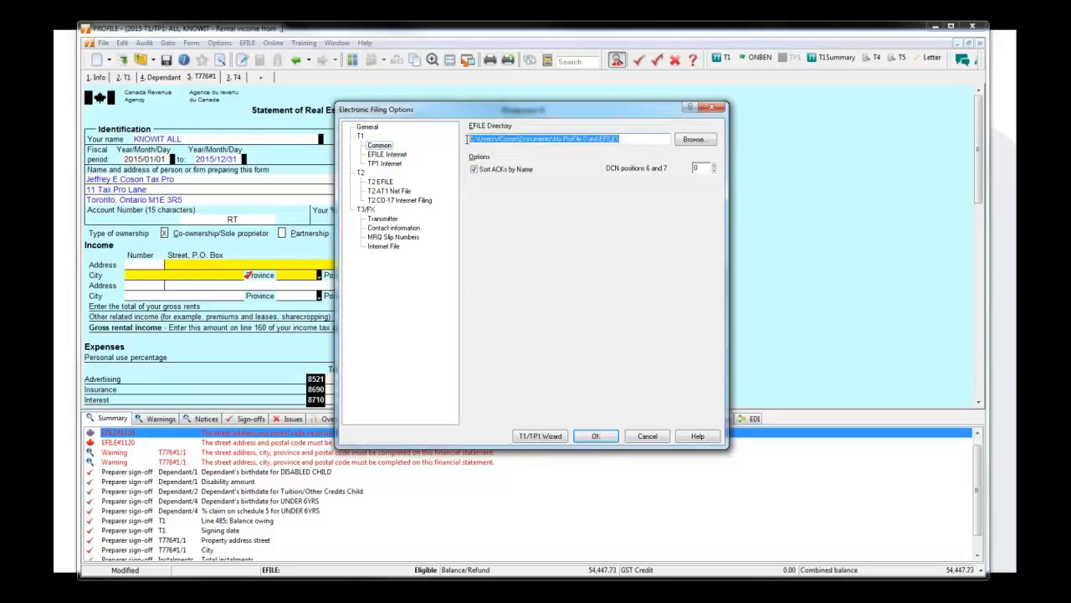
{"action": "left_click", "coordinate": [633, 142]}
{"action": "left_click_drag", "start_coordinate": [635, 141], "coordinate": [464, 139]}
{"action": "left_click", "coordinate": [710, 107]}
Review the environment's audit options once more, declining to create the missing folder and leaving the dialog.
{"action": "left_click", "coordinate": [221, 42]}
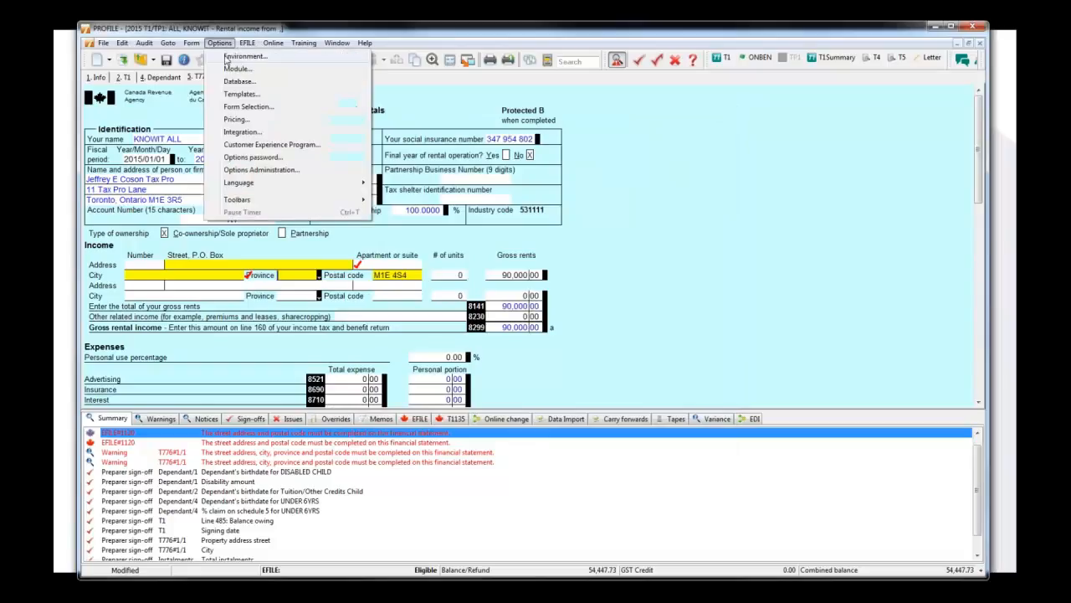
{"action": "left_click", "coordinate": [228, 57]}
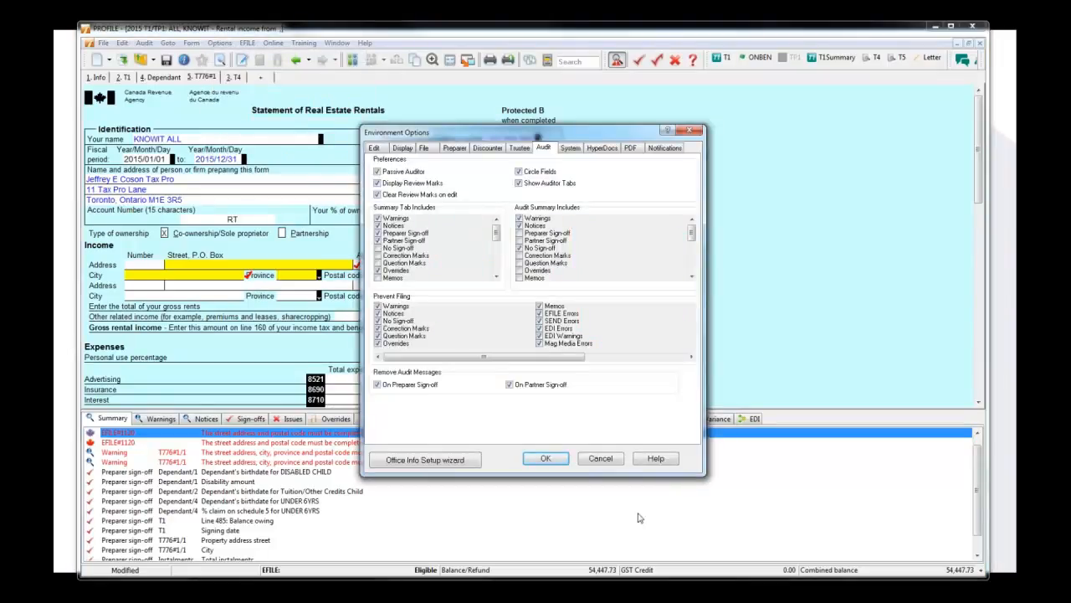
{"action": "left_click", "coordinate": [555, 465]}
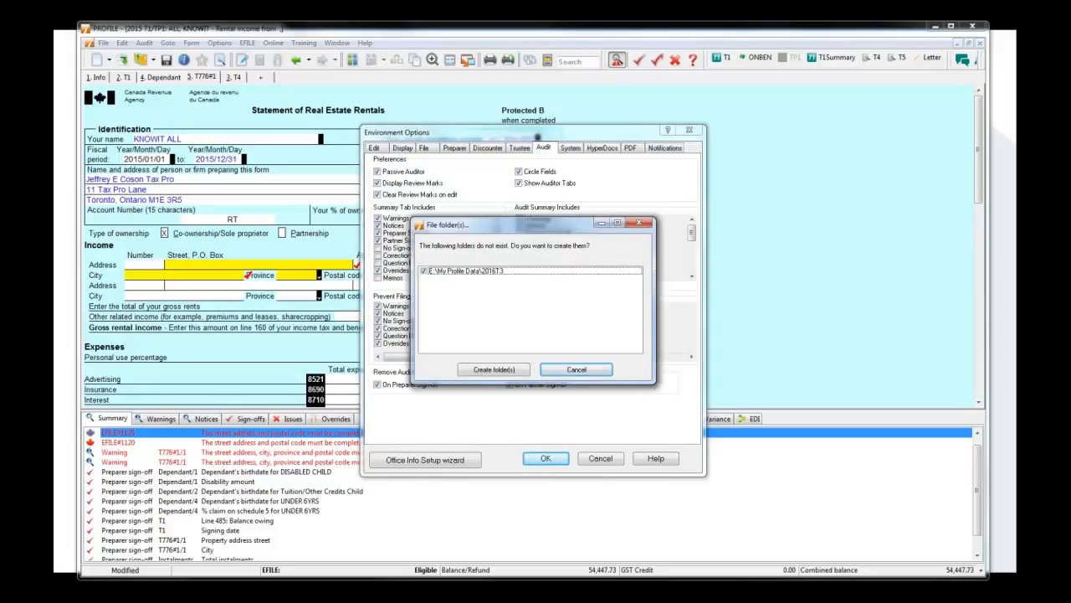
{"action": "left_click", "coordinate": [550, 371]}
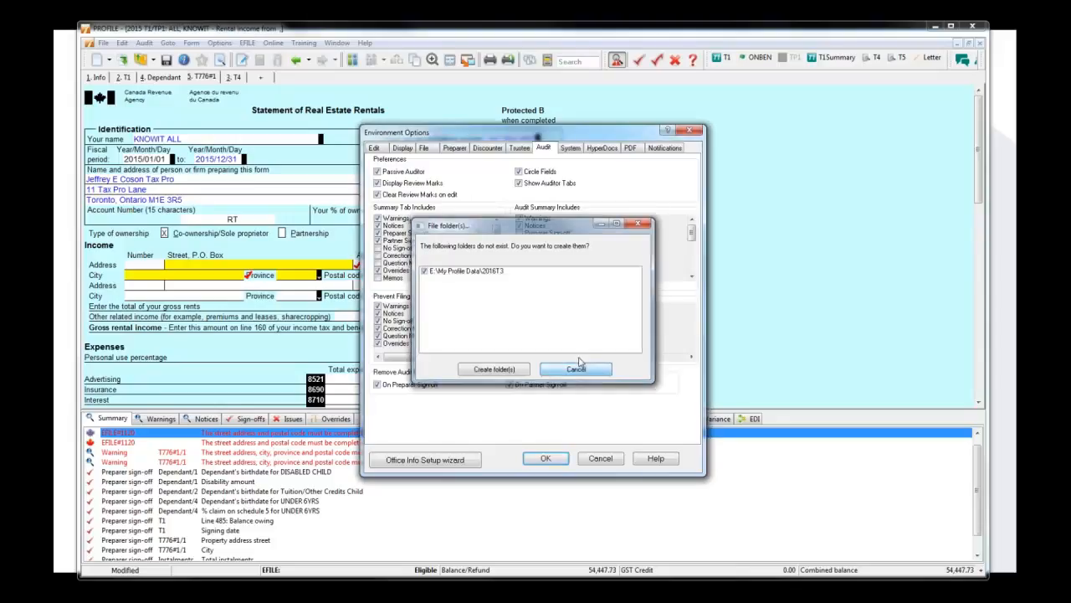
{"action": "left_click", "coordinate": [692, 132]}
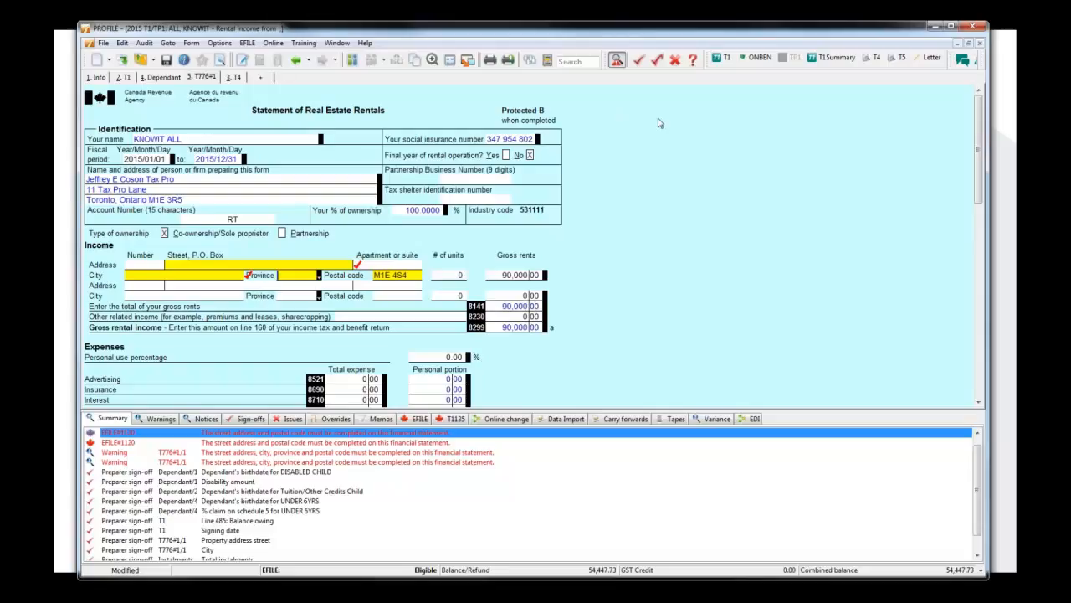
Examine the minimum variance settings for the 2016 T1/TP1 module, leaving the module options without changes.
{"action": "left_click", "coordinate": [221, 43]}
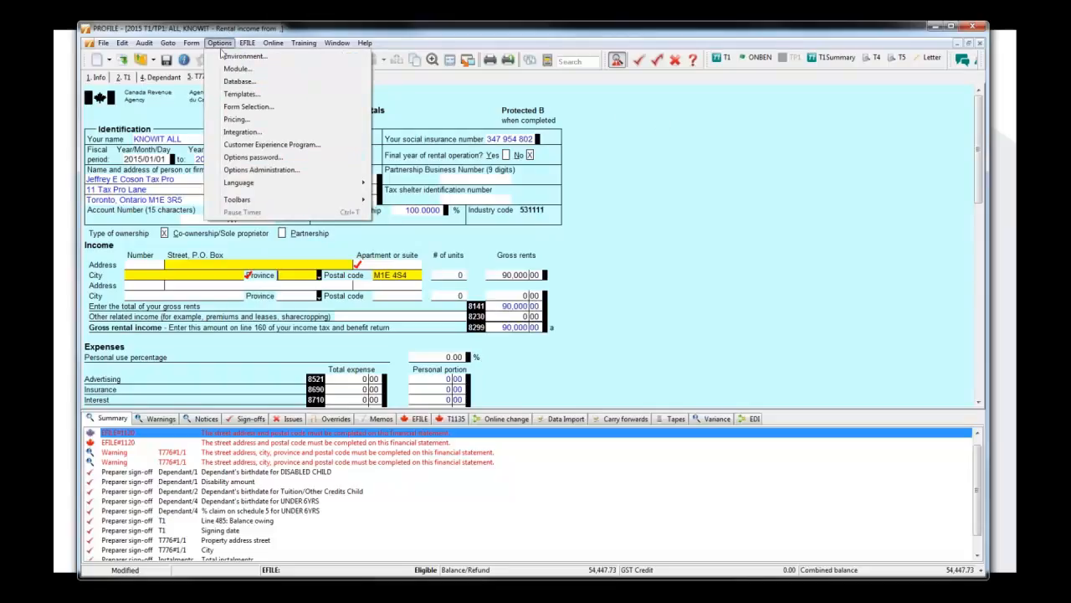
{"action": "left_click", "coordinate": [243, 70]}
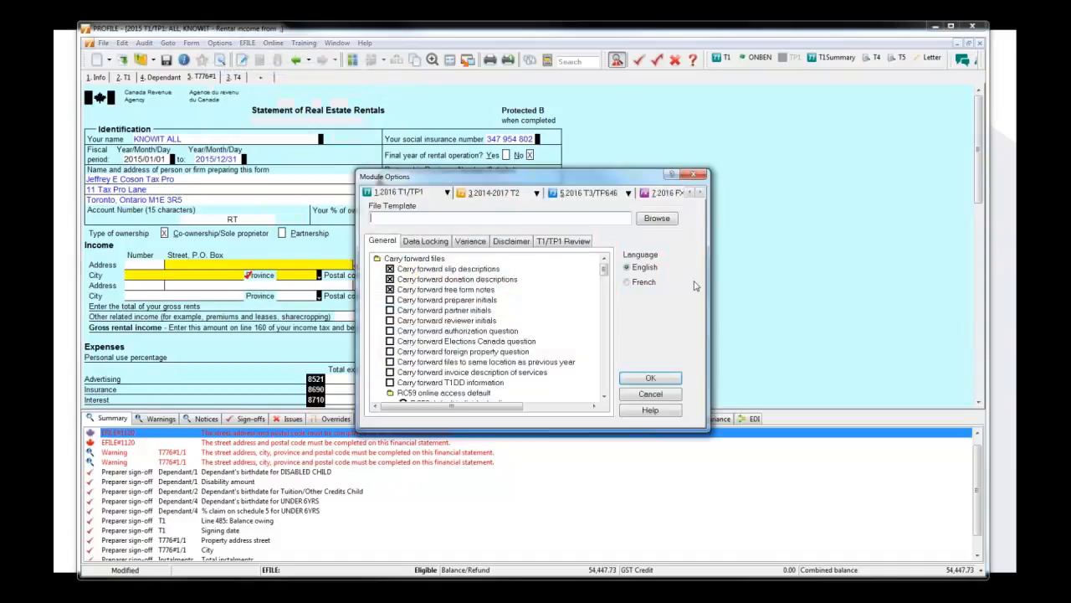
{"action": "left_click_drag", "start_coordinate": [633, 180], "coordinate": [640, 169]}
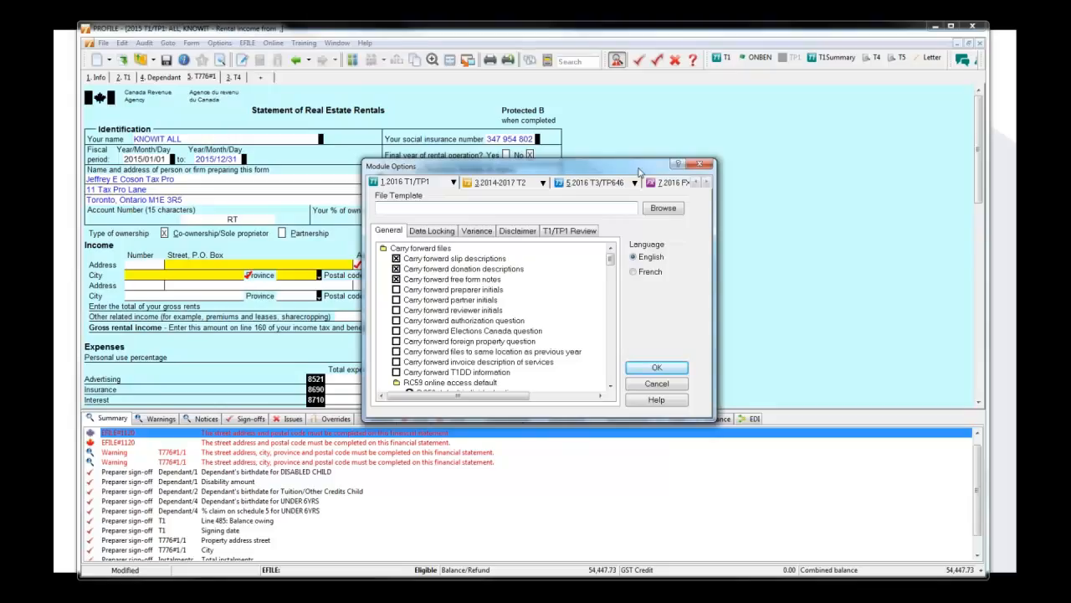
{"action": "left_click", "coordinate": [476, 232]}
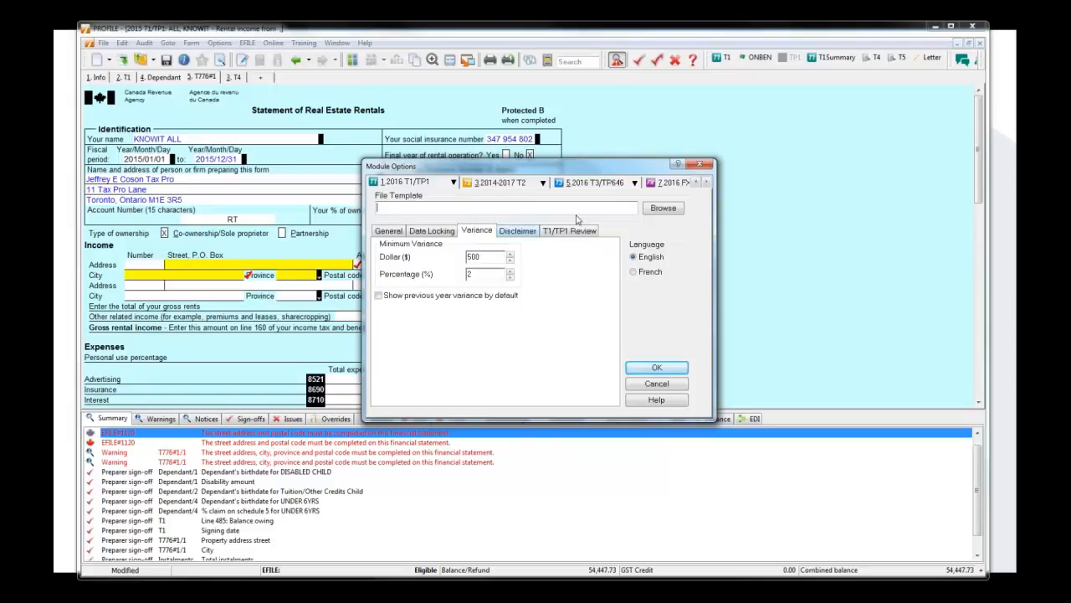
{"action": "left_click", "coordinate": [700, 165]}
Enable showing previous year variance by default for the 2016 T1/TP1 module and display the auditor's variance messages.
{"action": "left_click", "coordinate": [216, 44]}
{"action": "left_click", "coordinate": [243, 82]}
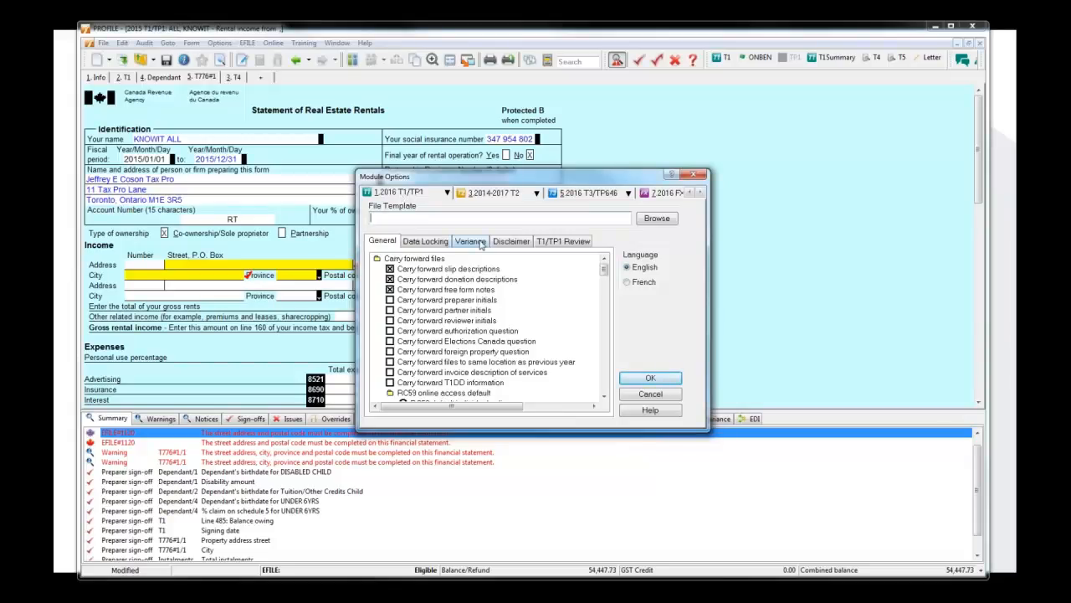
{"action": "left_click", "coordinate": [480, 245]}
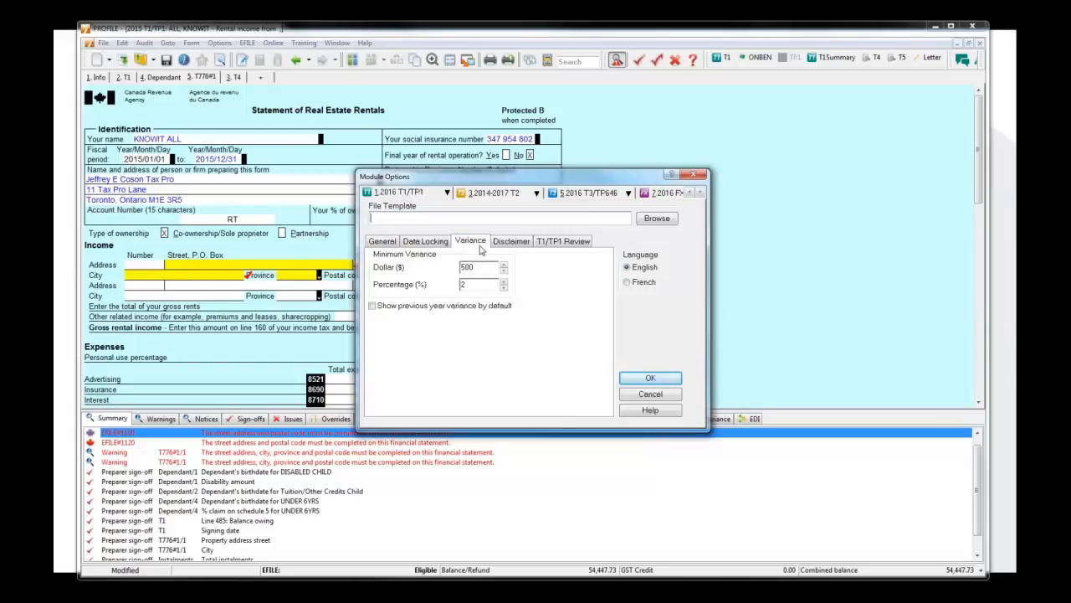
{"action": "left_click", "coordinate": [435, 308]}
{"action": "left_click", "coordinate": [665, 378]}
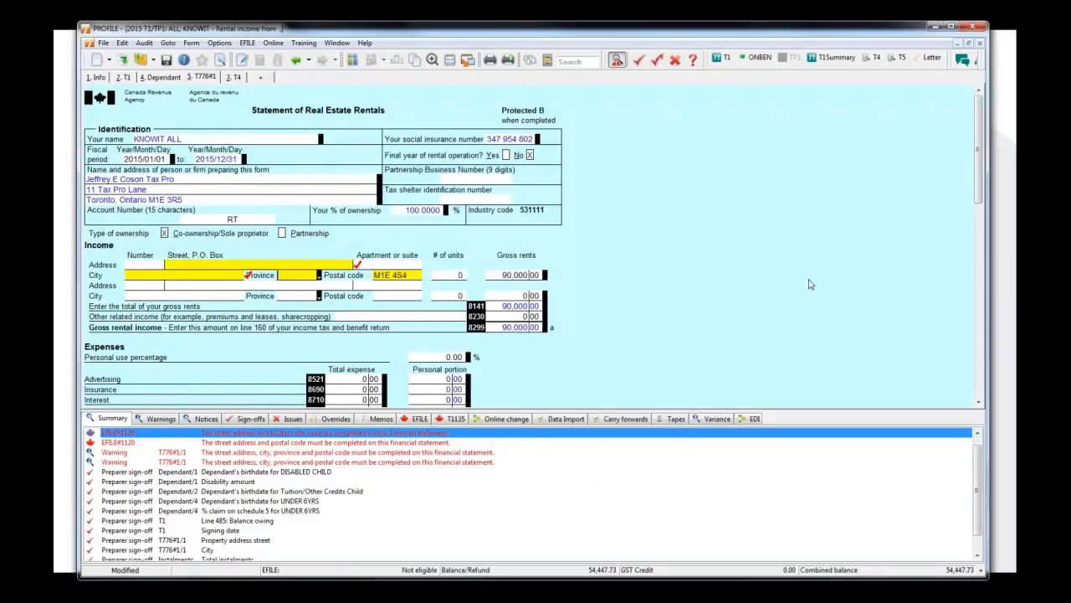
{"action": "left_click", "coordinate": [719, 419]}
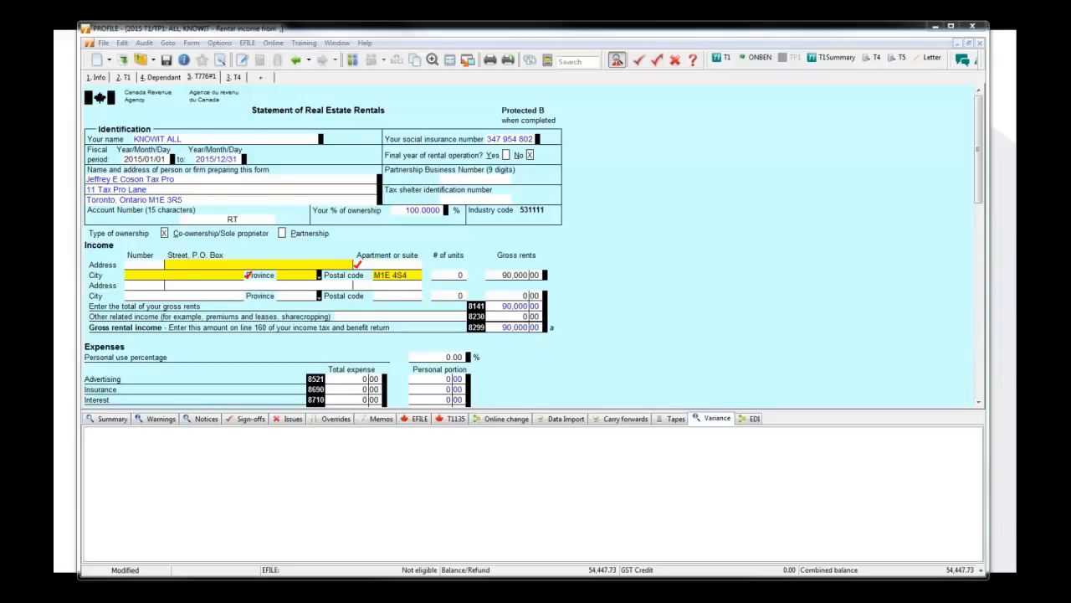
Open the same client's 2016 T1 return from the 2016T1 folder.
{"action": "left_click", "coordinate": [103, 42]}
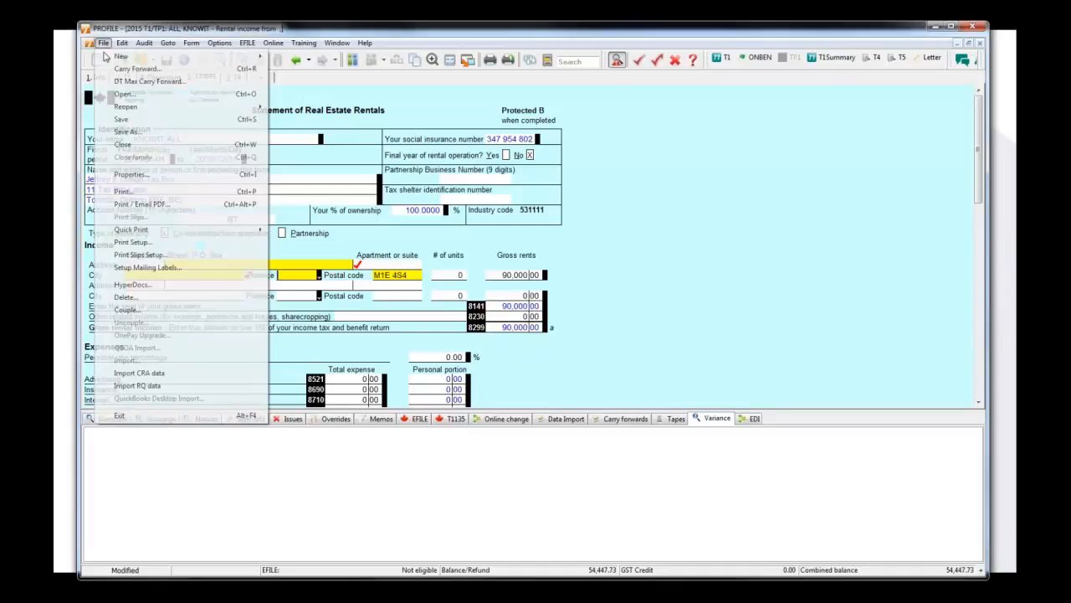
{"action": "left_click", "coordinate": [142, 97]}
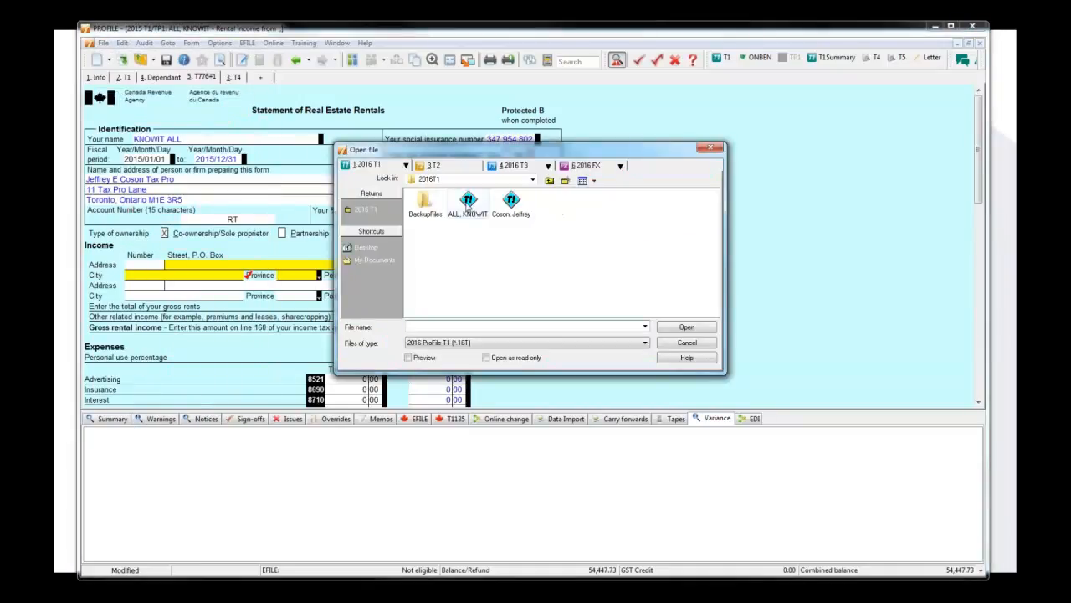
{"action": "left_click_drag", "start_coordinate": [469, 201], "coordinate": [536, 280]}
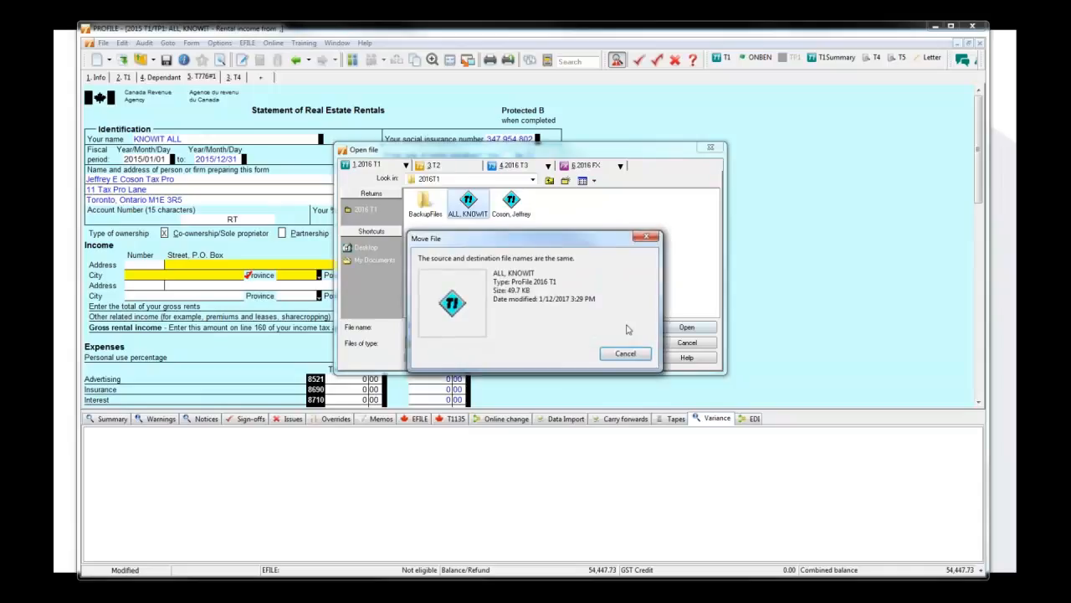
{"action": "left_click", "coordinate": [628, 355]}
{"action": "left_click", "coordinate": [686, 327]}
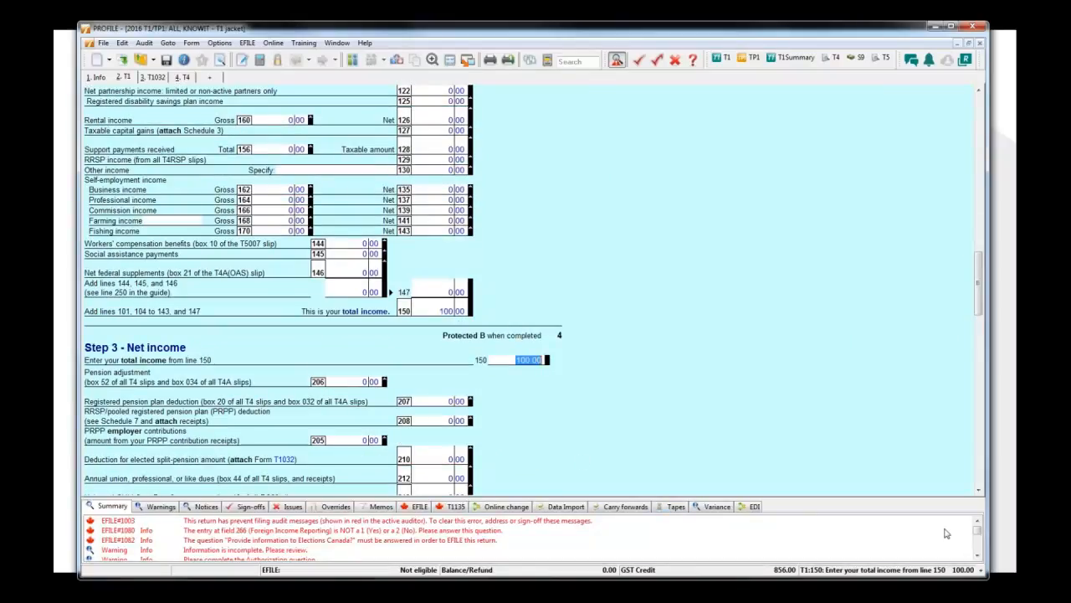
Enlarge the auditor area, go to the preparer information mismatch notice, and update the preparer information on the Info form.
{"action": "left_click_drag", "start_coordinate": [976, 531], "coordinate": [977, 551]}
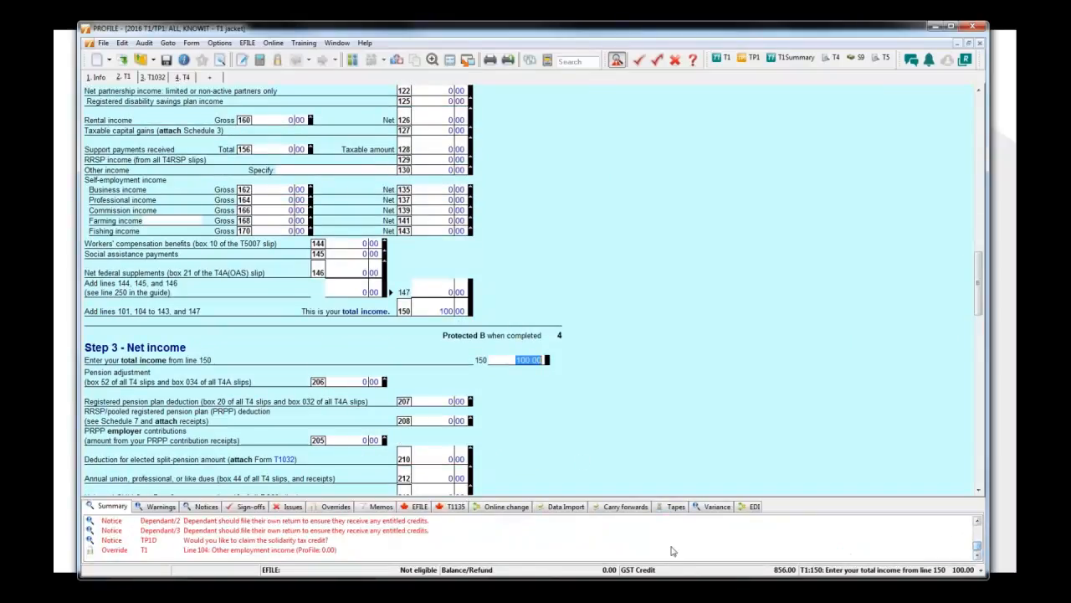
{"action": "scroll", "coordinate": [281, 542], "scroll_direction": "up", "scroll_amount": 1}
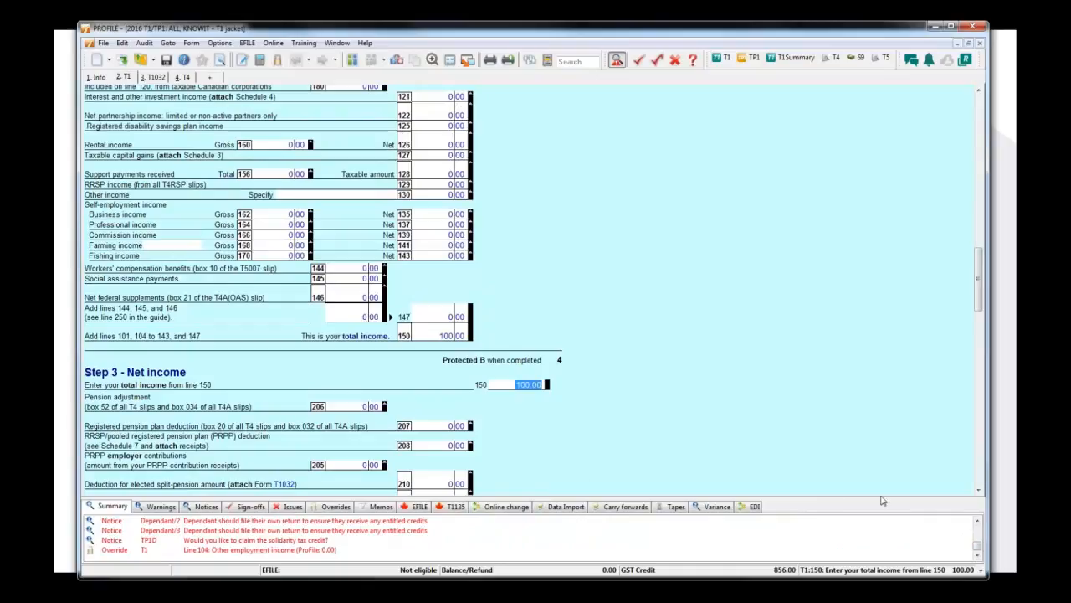
{"action": "left_click_drag", "start_coordinate": [829, 498], "coordinate": [519, 425]}
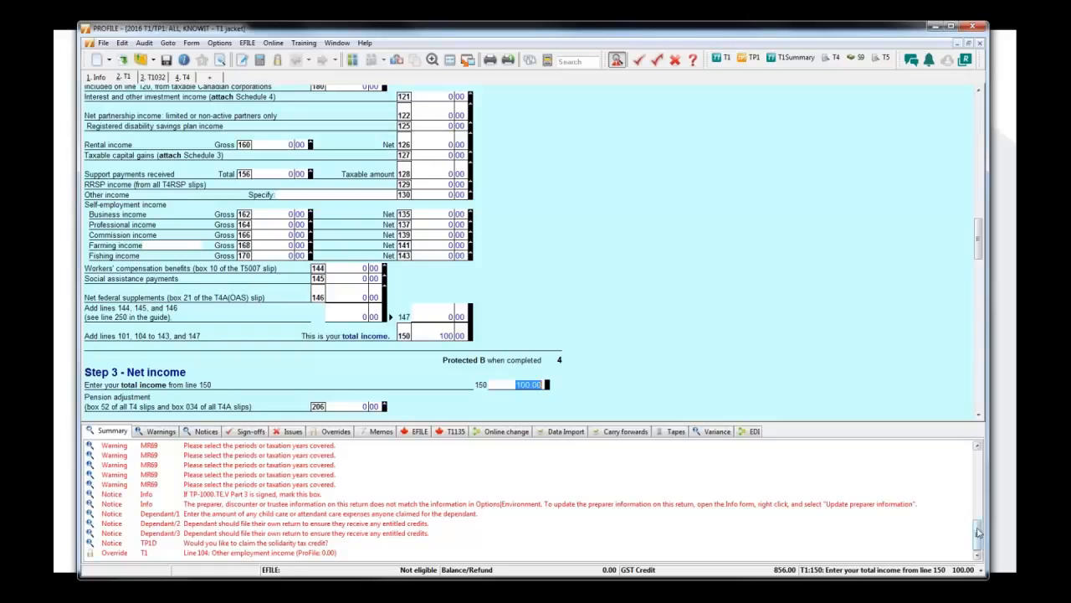
{"action": "left_click", "coordinate": [717, 505]}
{"action": "double_click", "coordinate": [717, 505]}
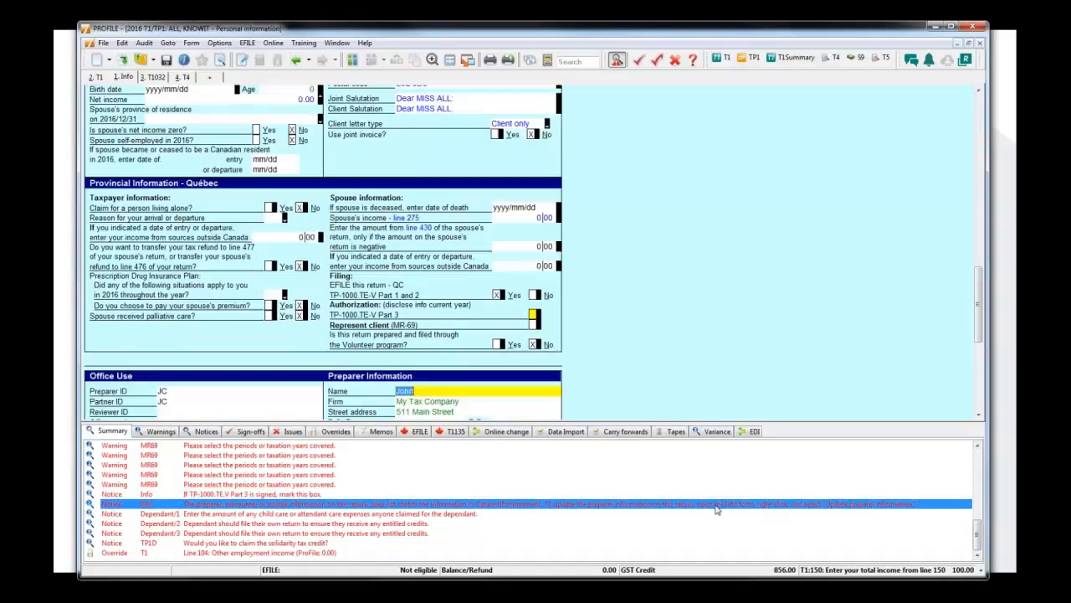
{"action": "right_click", "coordinate": [673, 361]}
{"action": "left_click", "coordinate": [729, 368]}
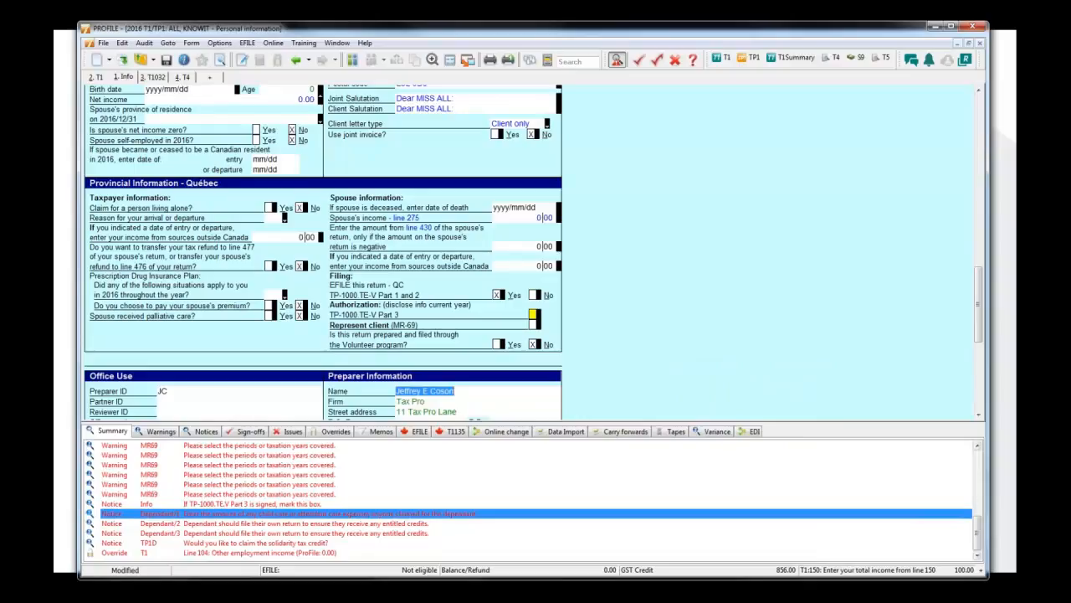
Answer No on the Info form to owning foreign property costing more than CAN$100,000.
{"action": "scroll", "coordinate": [407, 468], "scroll_direction": "up", "scroll_amount": 4}
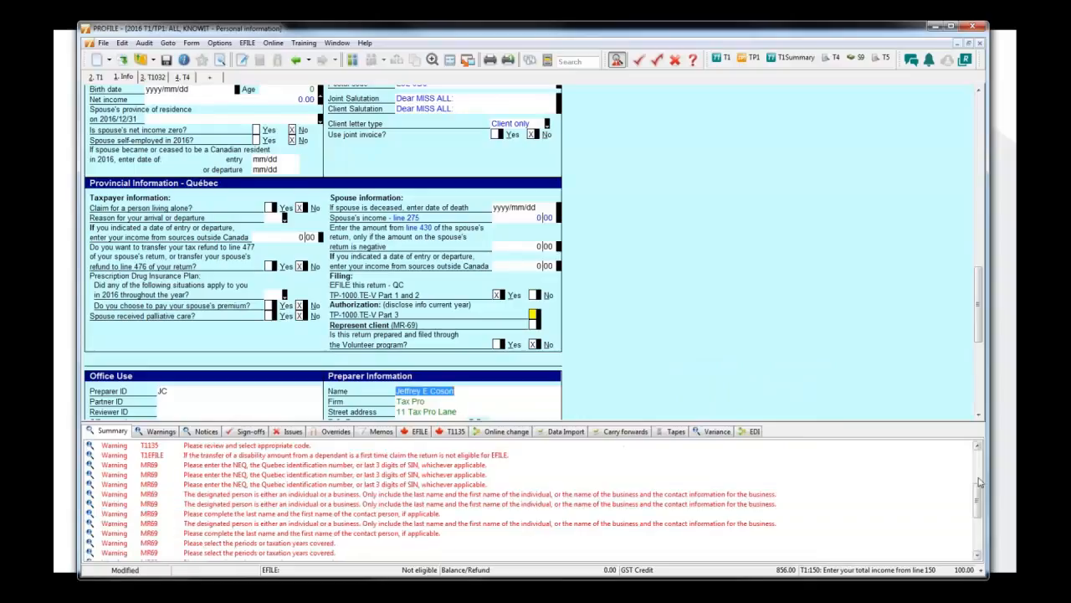
{"action": "left_click", "coordinate": [287, 447]}
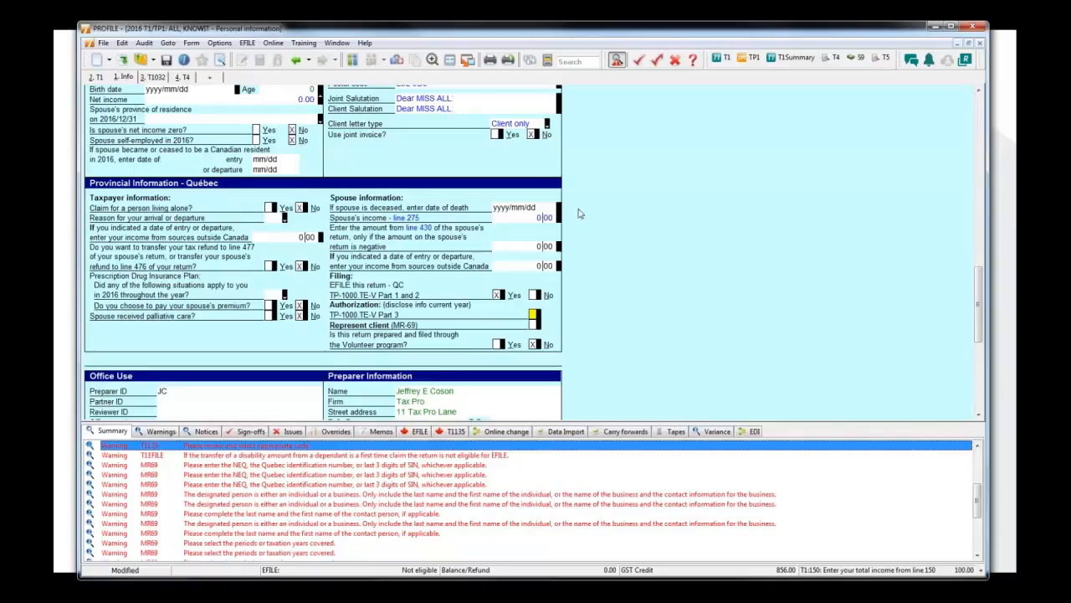
{"action": "left_click", "coordinate": [983, 175]}
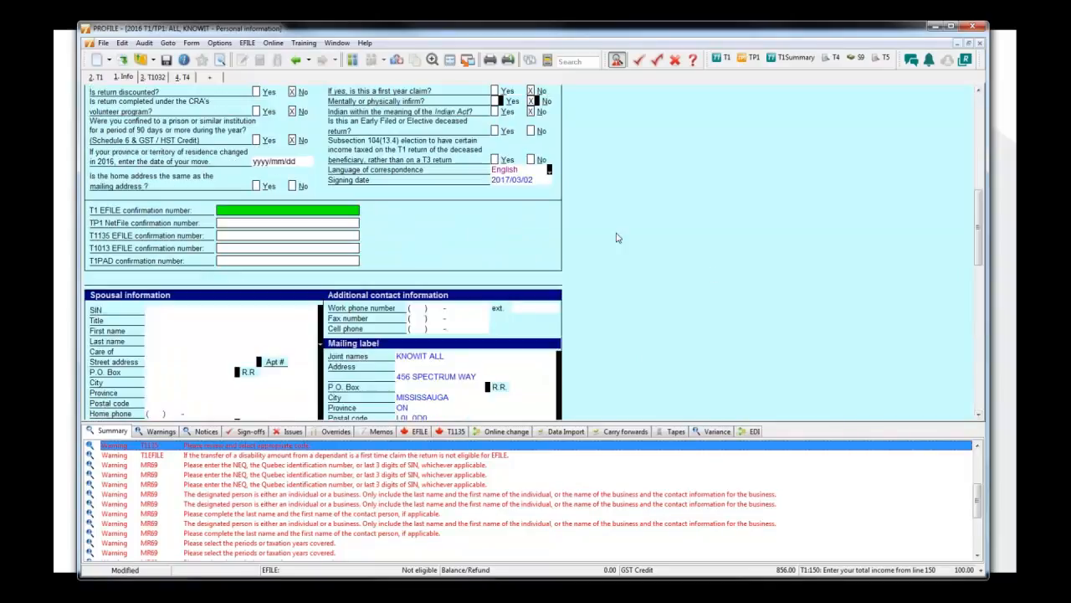
{"action": "left_click", "coordinate": [979, 172]}
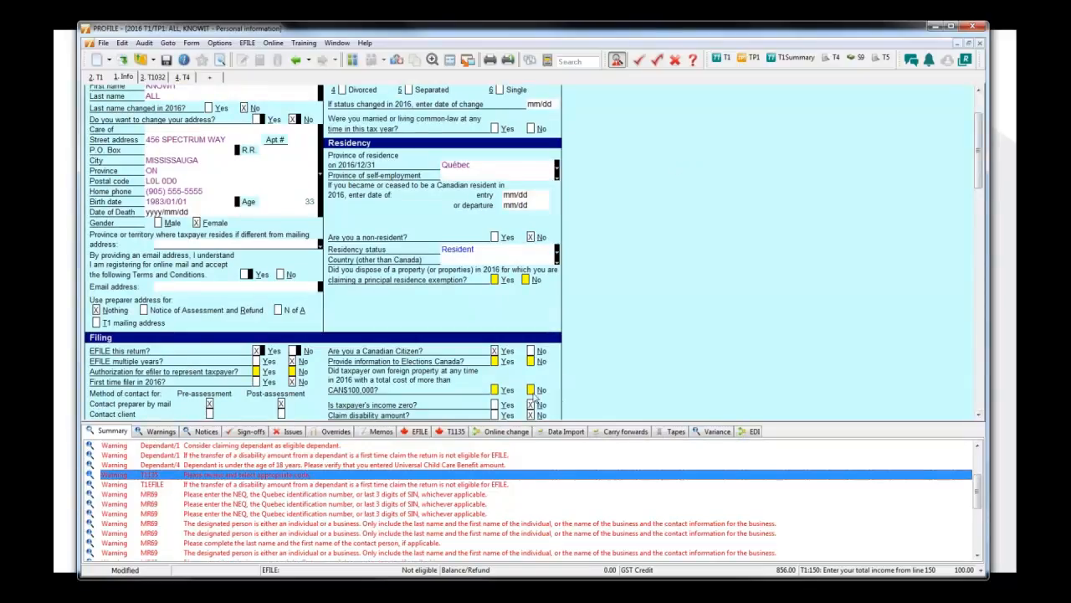
{"action": "left_click", "coordinate": [530, 391]}
Go to the T1135 field flagged by the code warning, set the individual code to 2, and minimize the program window.
{"action": "double_click", "coordinate": [299, 477]}
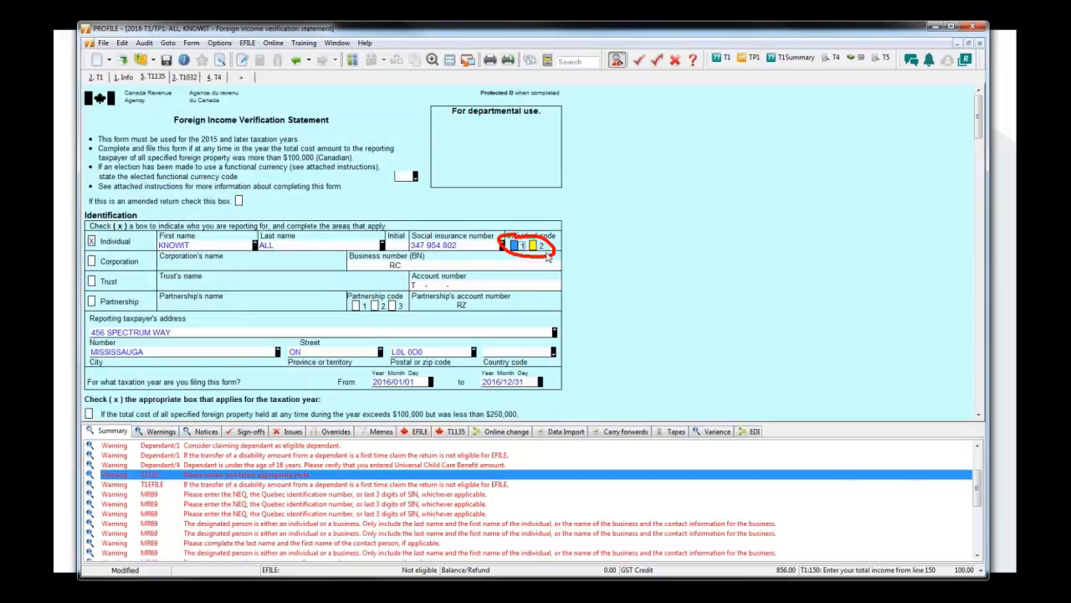
{"action": "left_click", "coordinate": [514, 245]}
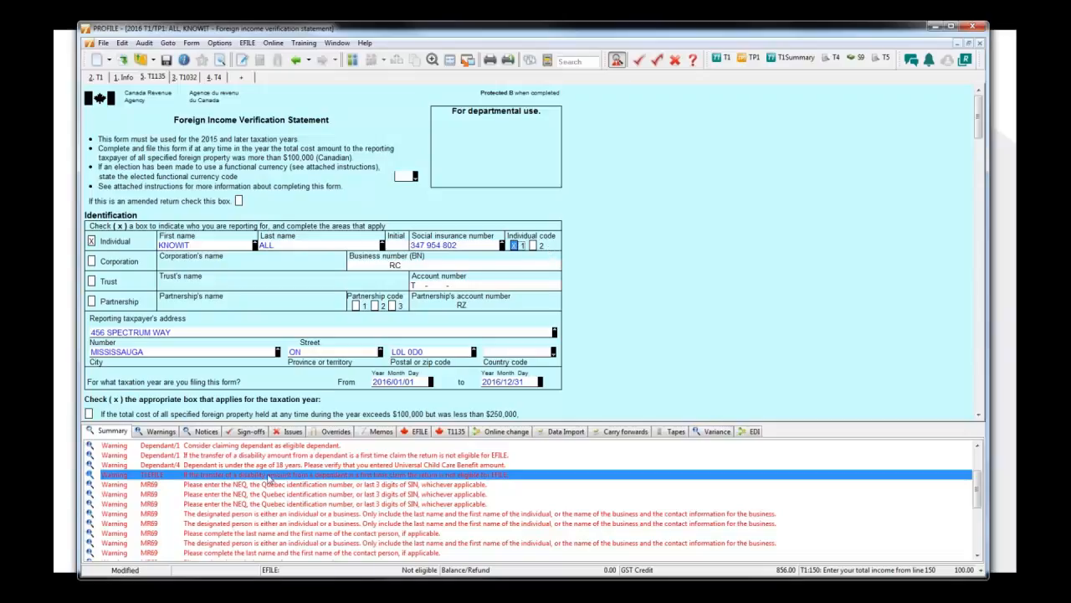
{"action": "left_click", "coordinate": [533, 245]}
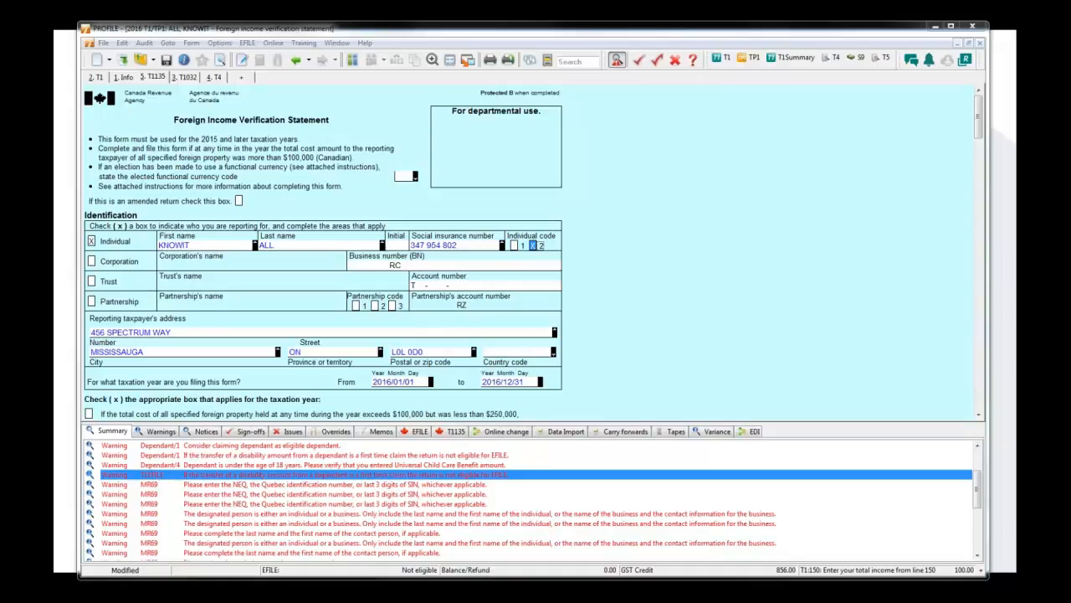
{"action": "left_click", "coordinate": [935, 26]}
{"action": "left_click", "coordinate": [805, 215]}
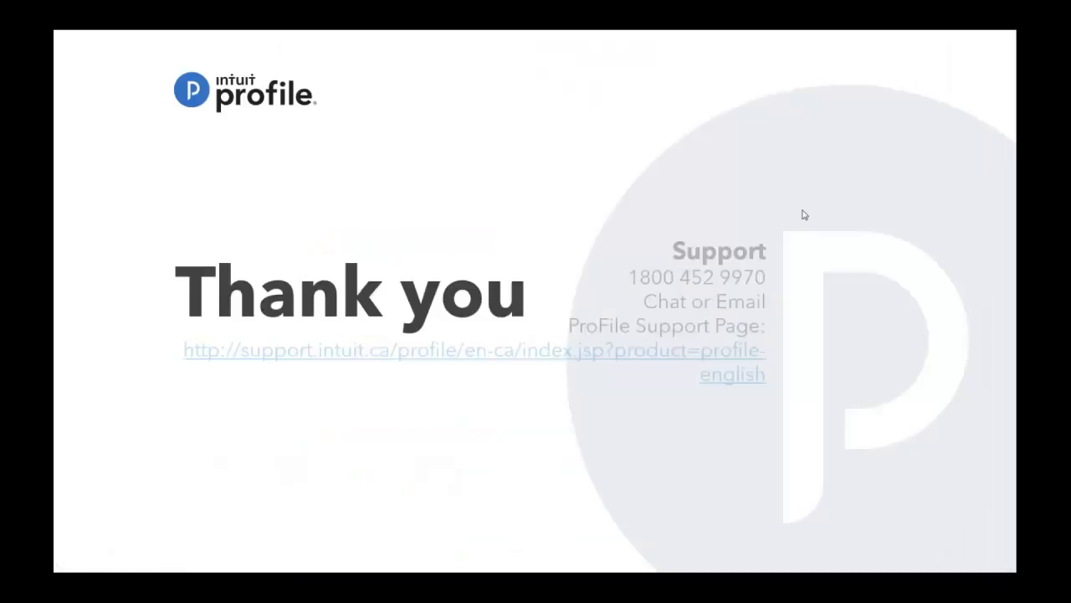